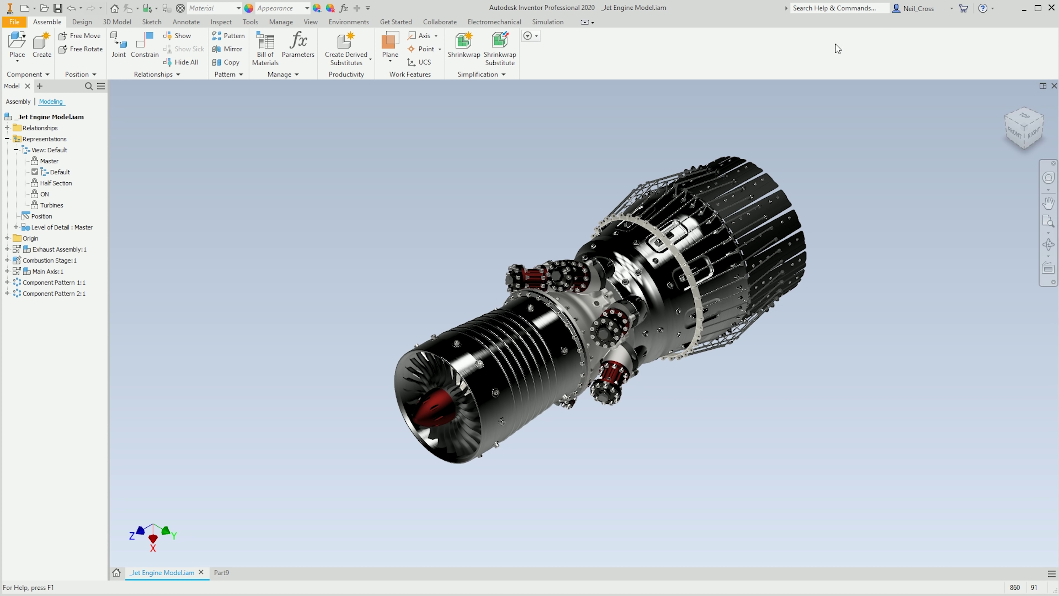
Step: Enable Enhanced Highlighting in the Colors settings of Application Options
{"action": "left_click", "coordinate": [15, 22]}
{"action": "left_click", "coordinate": [96, 331]}
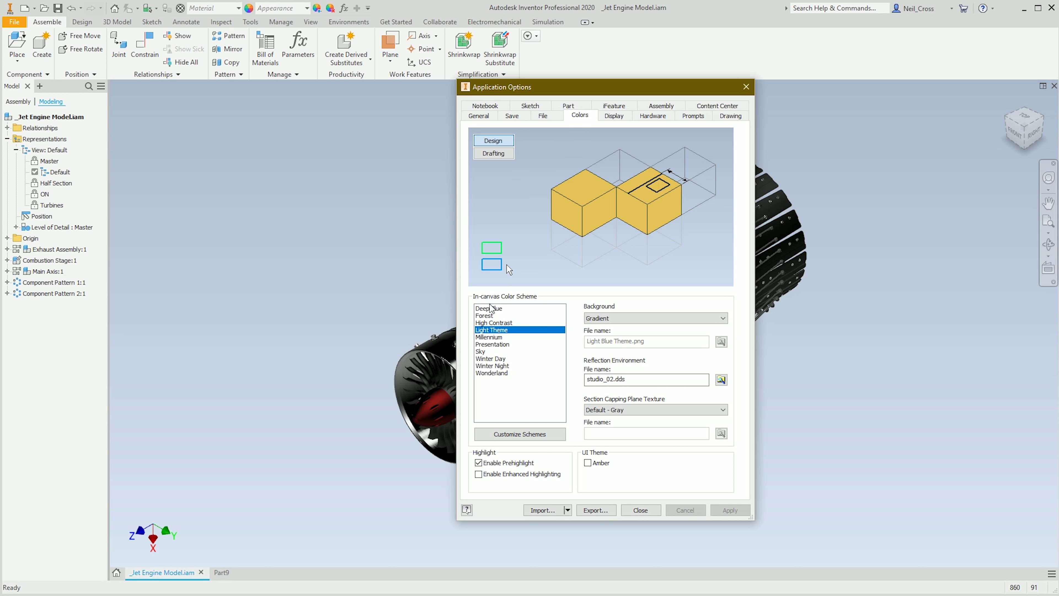
{"action": "left_click", "coordinate": [493, 333]}
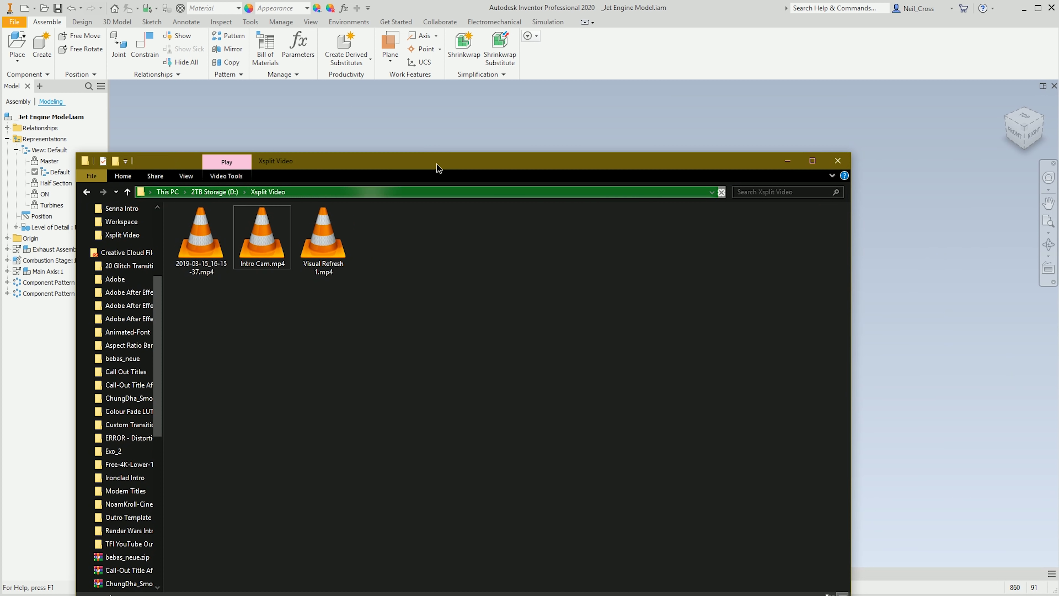
{"action": "left_click_drag", "start_coordinate": [437, 164], "coordinate": [584, 595]}
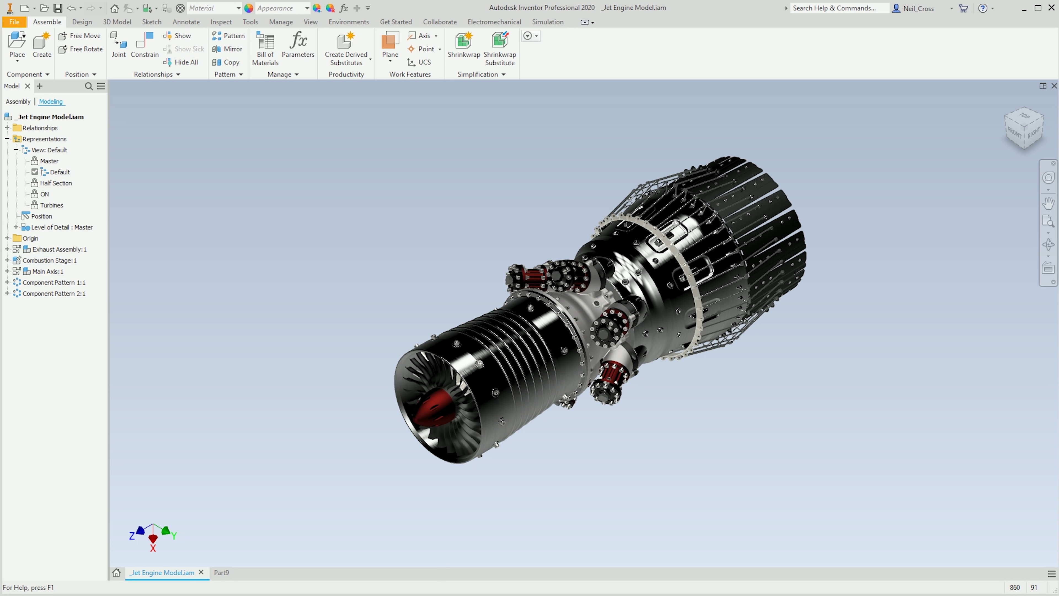
{"action": "left_click_drag", "start_coordinate": [505, 204], "coordinate": [572, 210]}
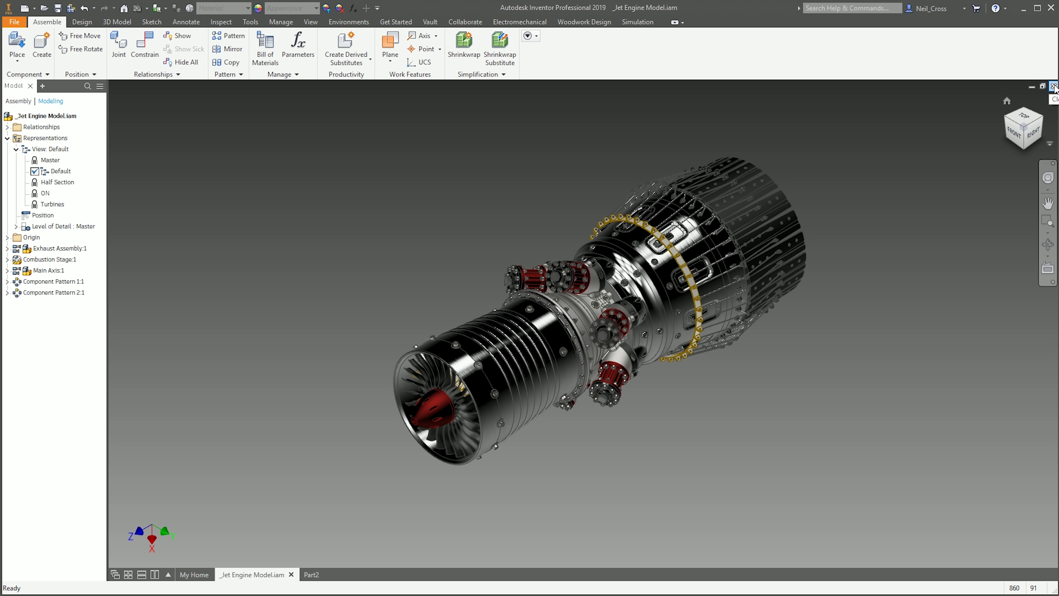
{"action": "left_click", "coordinate": [1043, 86]}
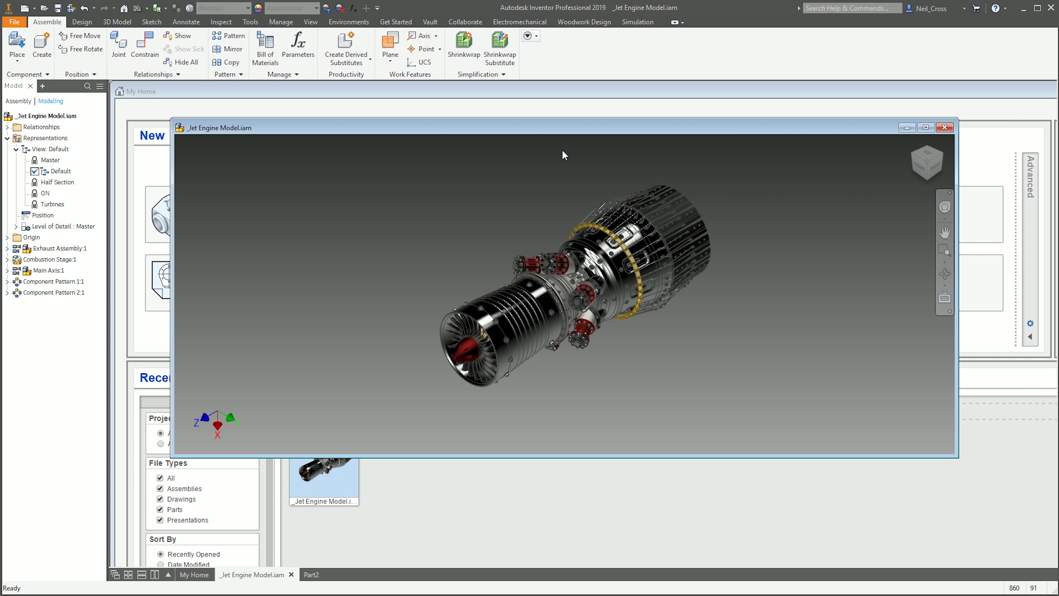
{"action": "scroll", "coordinate": [568, 131], "scroll_direction": "down", "scroll_amount": 3}
{"action": "left_click_drag", "start_coordinate": [561, 131], "coordinate": [567, 154]}
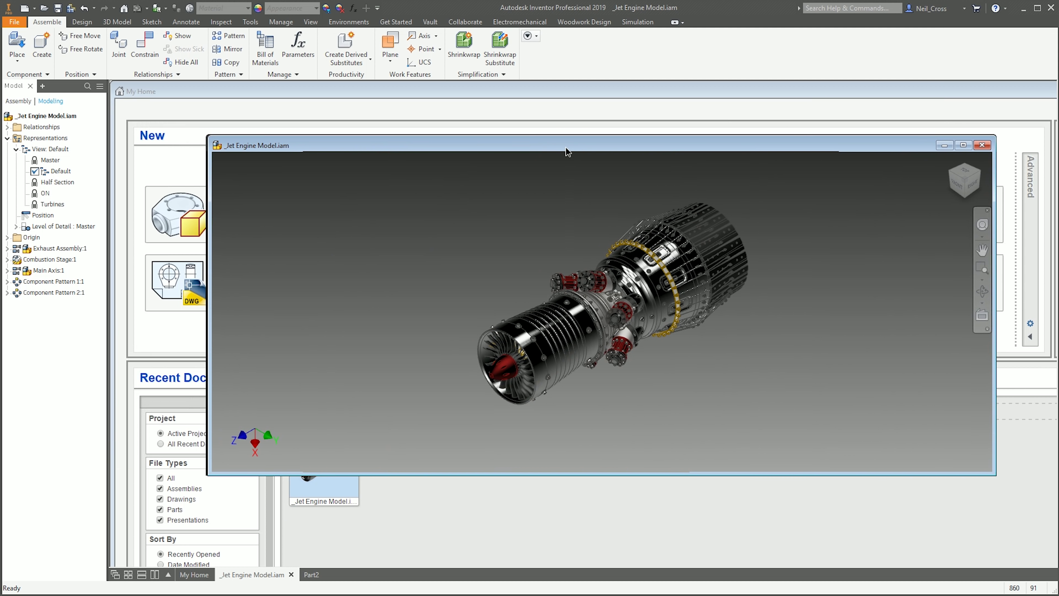
{"action": "left_click", "coordinate": [963, 145]}
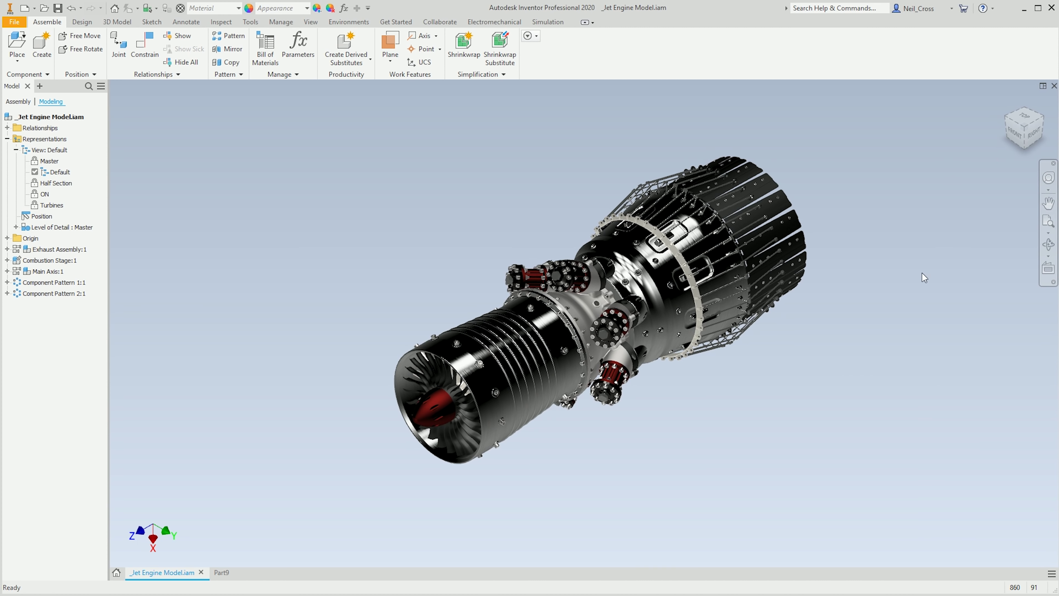
{"action": "left_click", "coordinate": [1044, 87]}
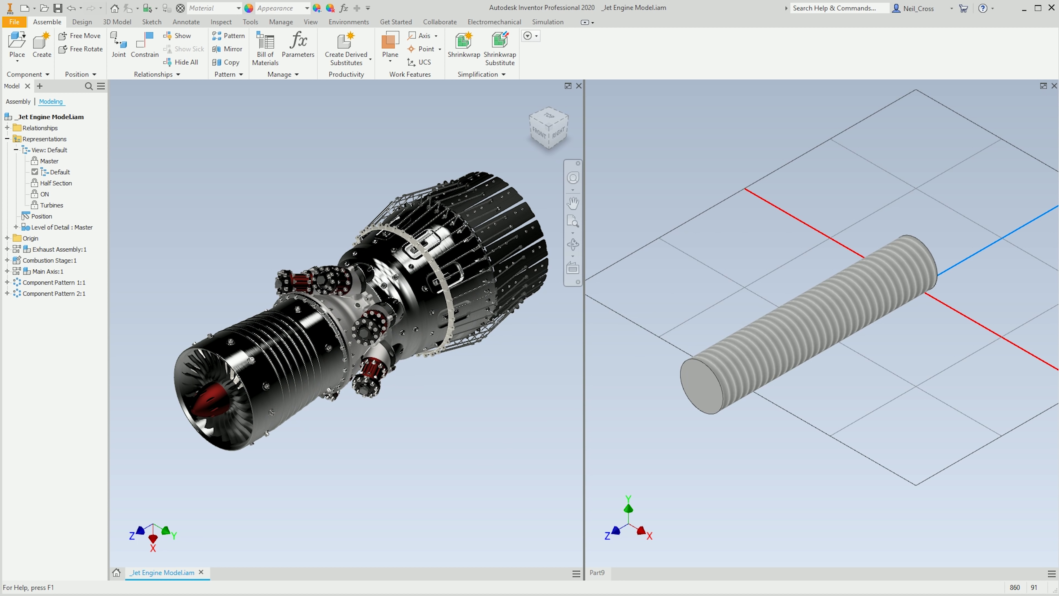
{"action": "left_click_drag", "start_coordinate": [157, 577], "coordinate": [285, 540]}
{"action": "left_click_drag", "start_coordinate": [440, 41], "coordinate": [1058, 159]}
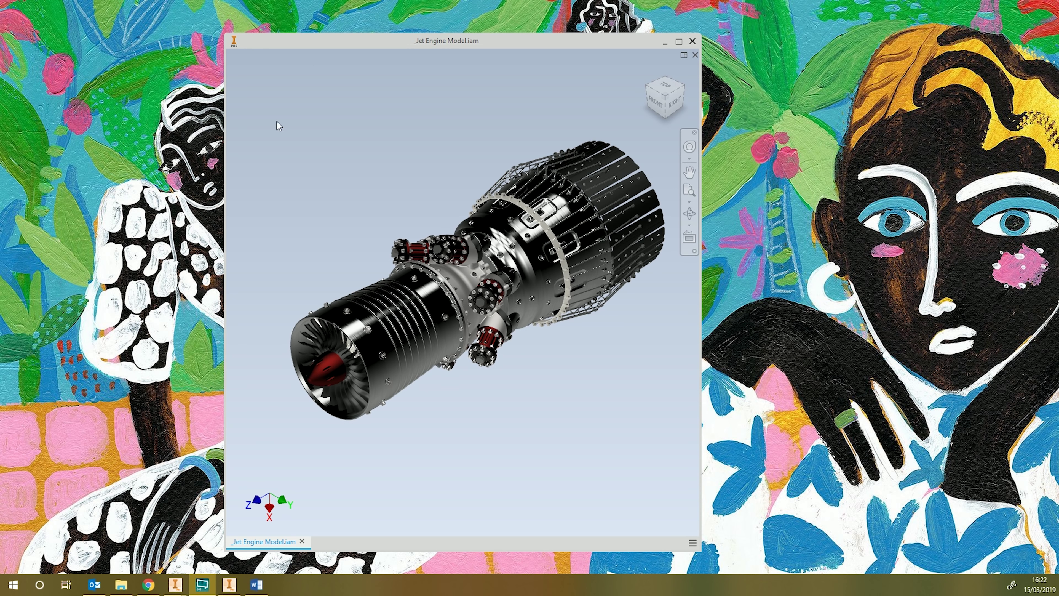
{"action": "left_click_drag", "start_coordinate": [440, 41], "coordinate": [413, 46]}
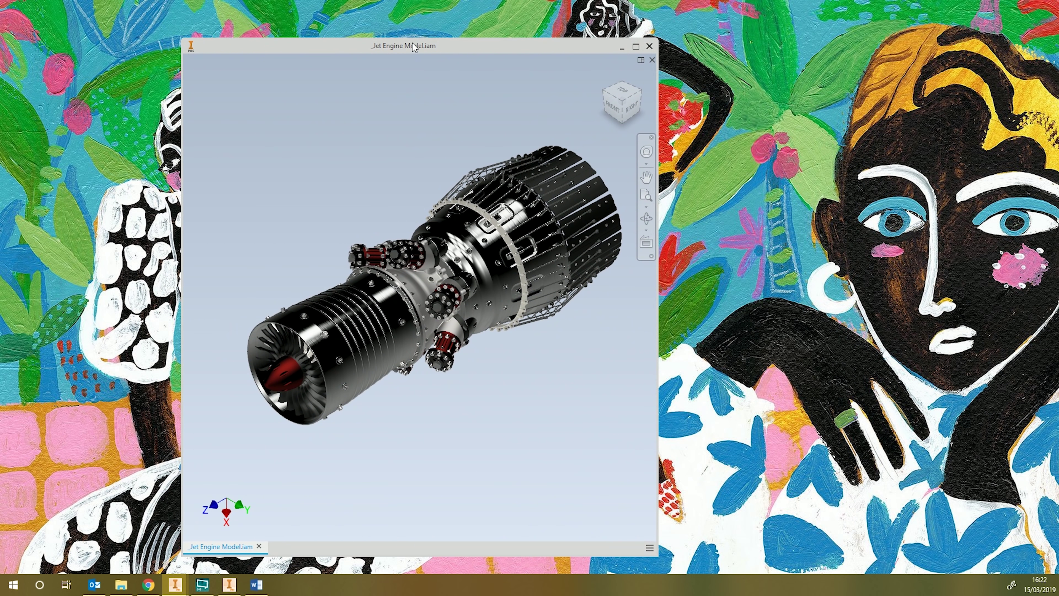
{"action": "left_click", "coordinate": [635, 46]}
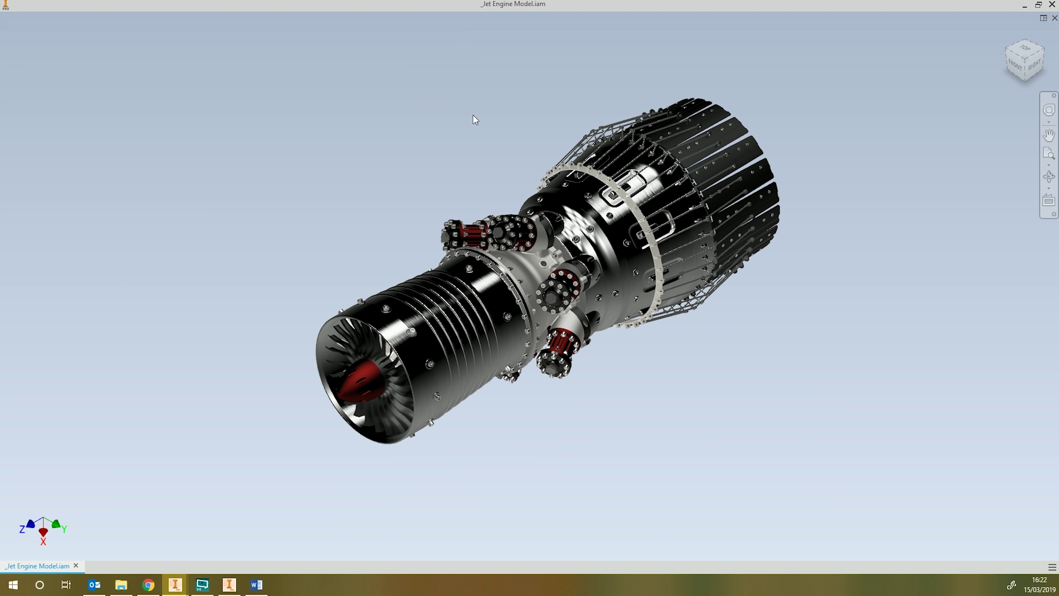
{"action": "left_click_drag", "start_coordinate": [493, 9], "coordinate": [267, 63]}
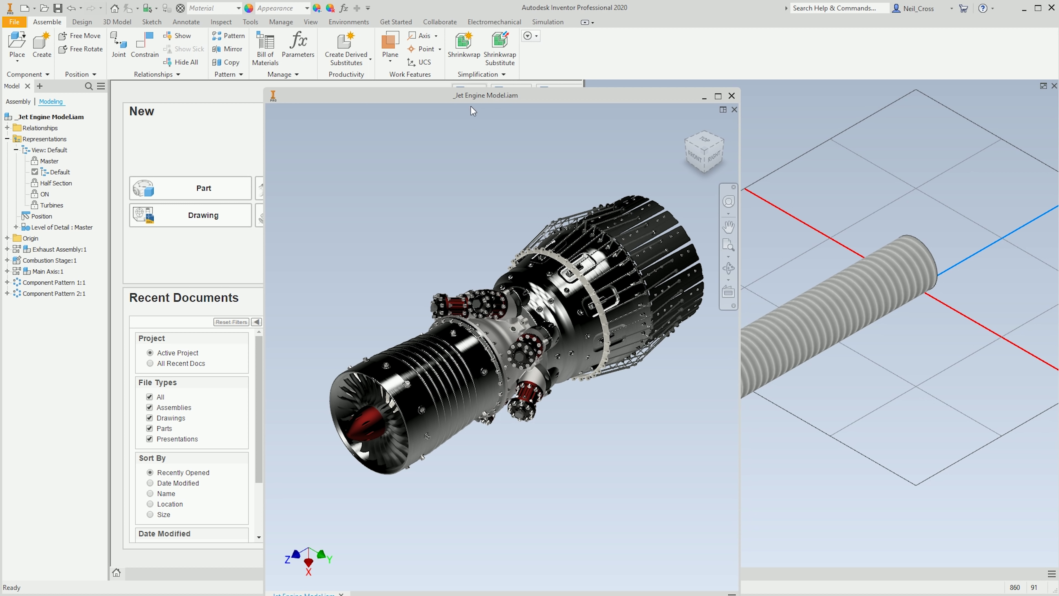
{"action": "left_click_drag", "start_coordinate": [444, 94], "coordinate": [560, 60]}
{"action": "left_click_drag", "start_coordinate": [379, 558], "coordinate": [301, 570]}
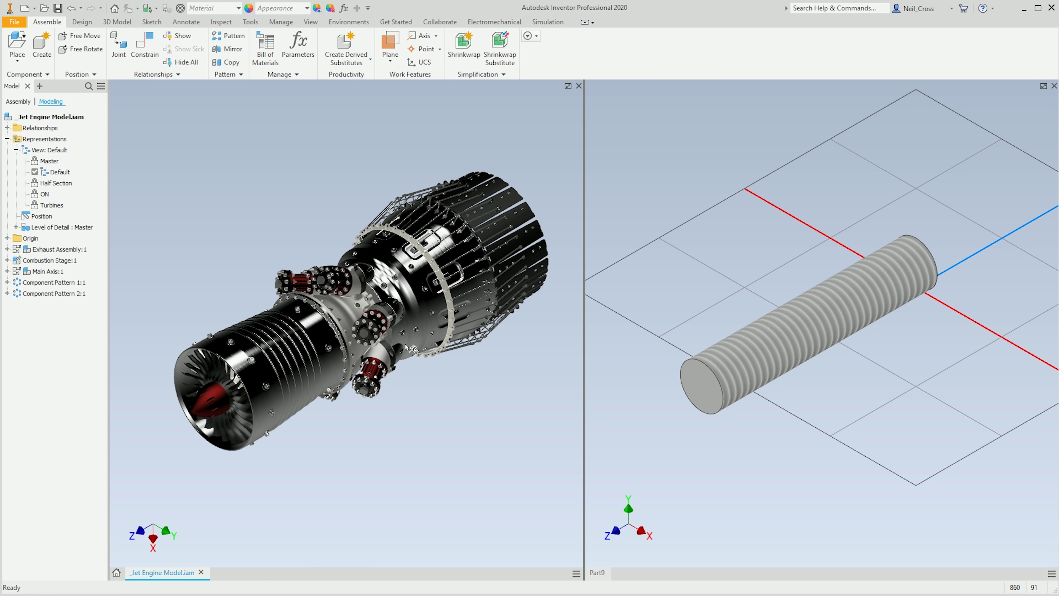
{"action": "left_click", "coordinate": [568, 85]}
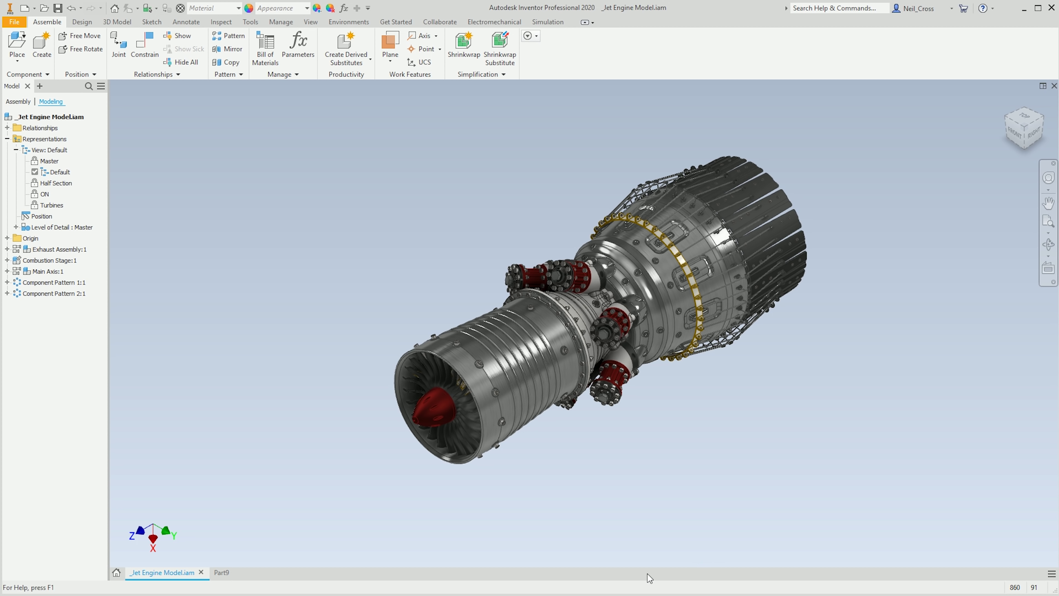
Step: Switch to the Part9 threaded part, then zoom and pan it alongside Inventor 2019
{"action": "left_click", "coordinate": [221, 572]}
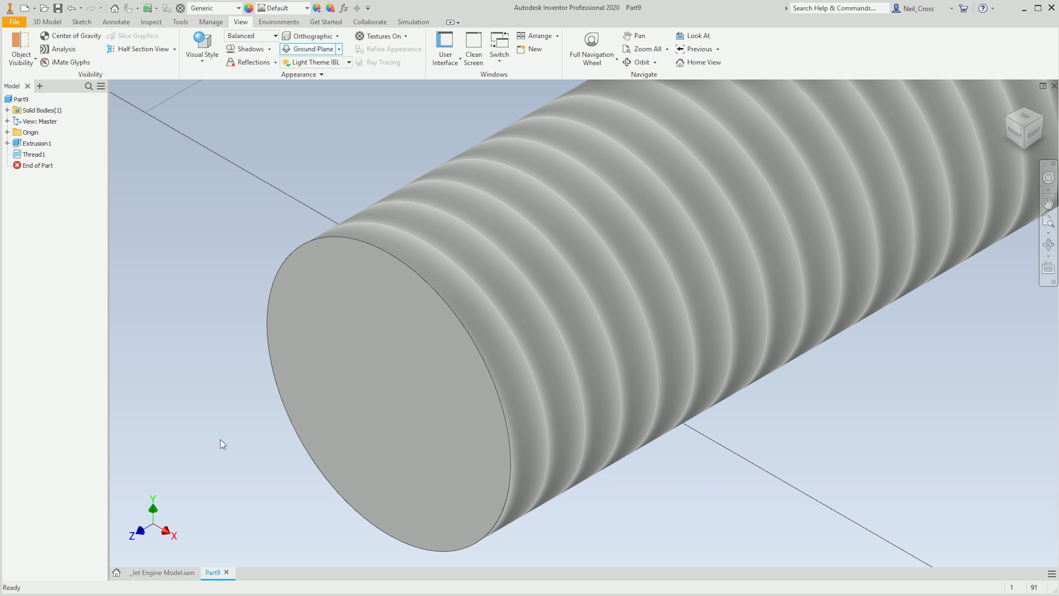
{"action": "scroll", "coordinate": [220, 440], "scroll_direction": "up", "scroll_amount": 3}
{"action": "key", "text": "alt+Tab"}
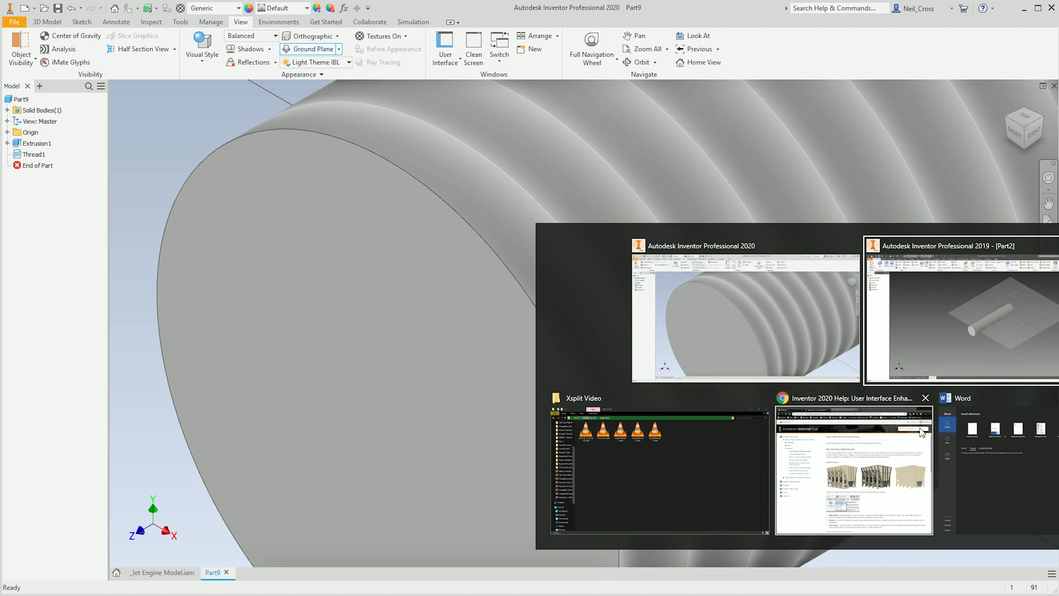
{"action": "scroll", "coordinate": [475, 329], "scroll_direction": "up", "scroll_amount": 5}
{"action": "middle_click_drag", "start_coordinate": [652, 490], "coordinate": [798, 540]}
{"action": "key", "text": "alt+Tab"}
{"action": "key", "text": "alt+Tab"}
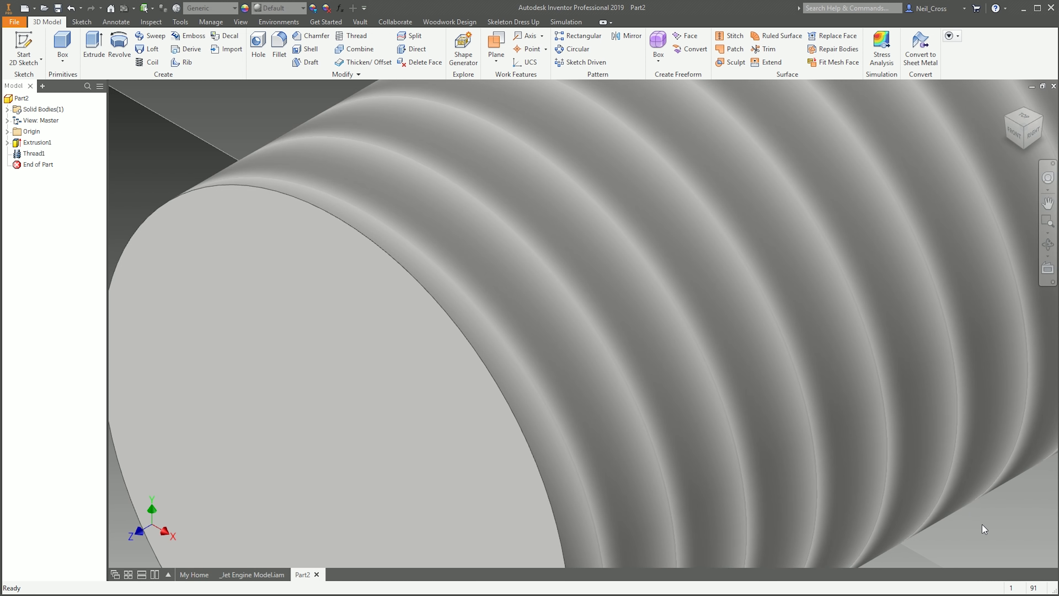
Step: Return Part9 to its home view and zoom out to show it whole
{"action": "key", "text": "alt+Tab"}
{"action": "key", "text": "alt+Tab"}
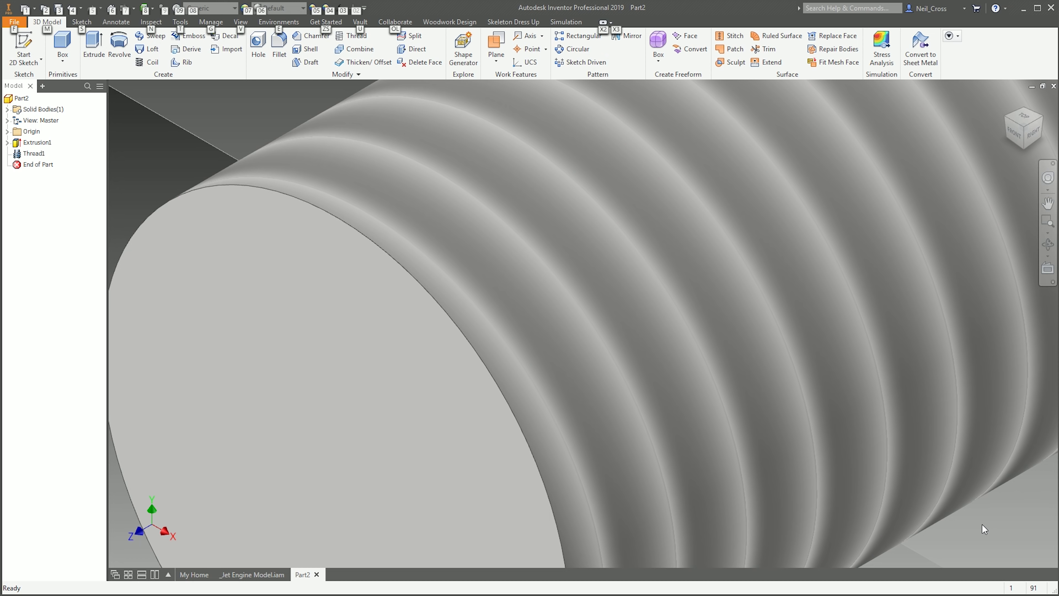
{"action": "key", "text": "alt+Tab"}
{"action": "key", "text": "F6"}
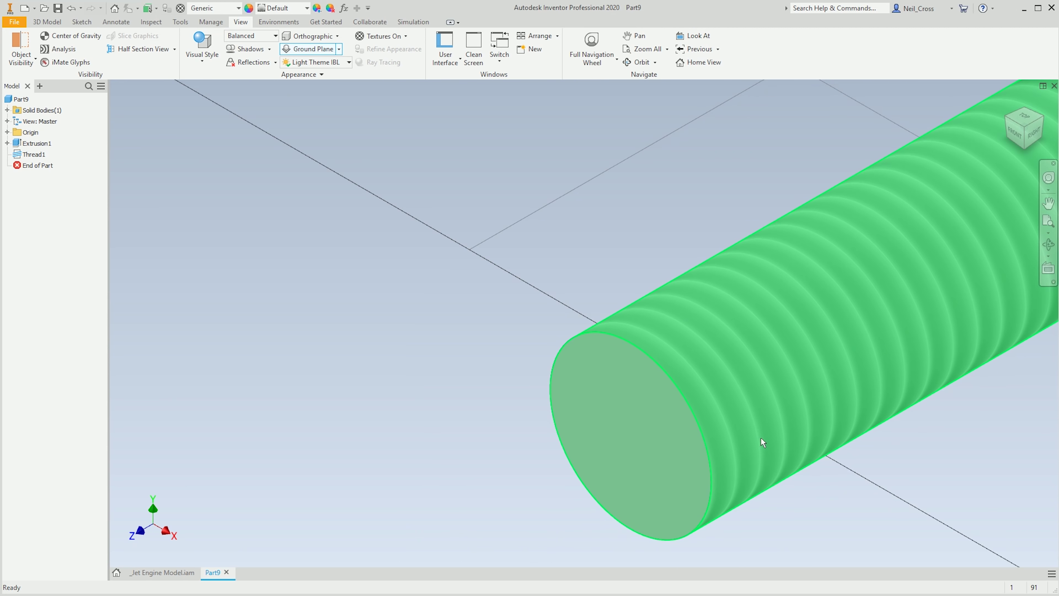
{"action": "scroll", "coordinate": [721, 408], "scroll_direction": "up", "scroll_amount": 3}
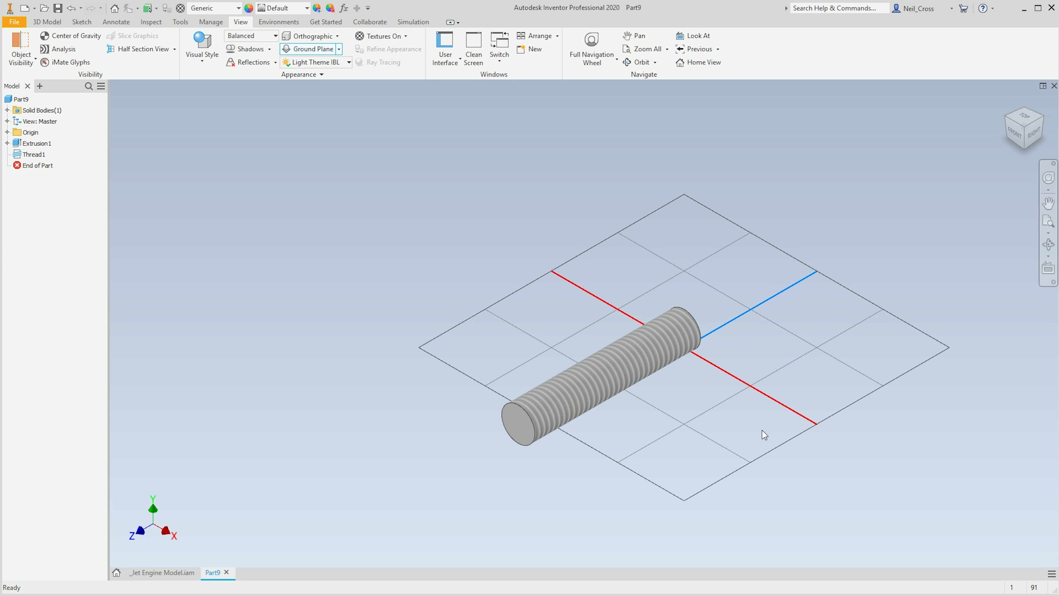
{"action": "key", "text": "alt+Tab"}
{"action": "scroll", "coordinate": [545, 481], "scroll_direction": "down", "scroll_amount": 5}
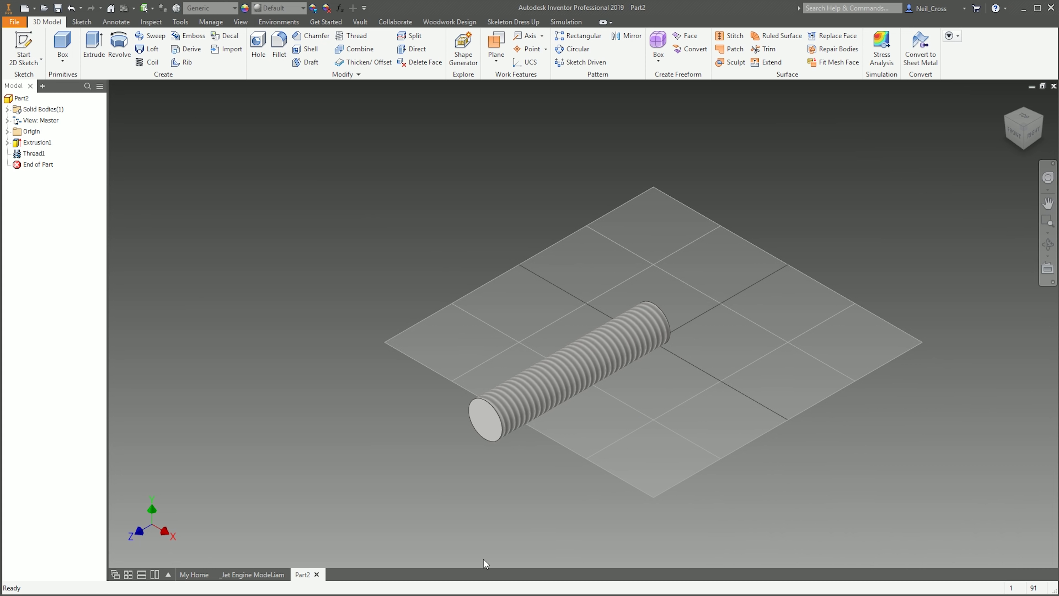
{"action": "key", "text": "alt+Tab"}
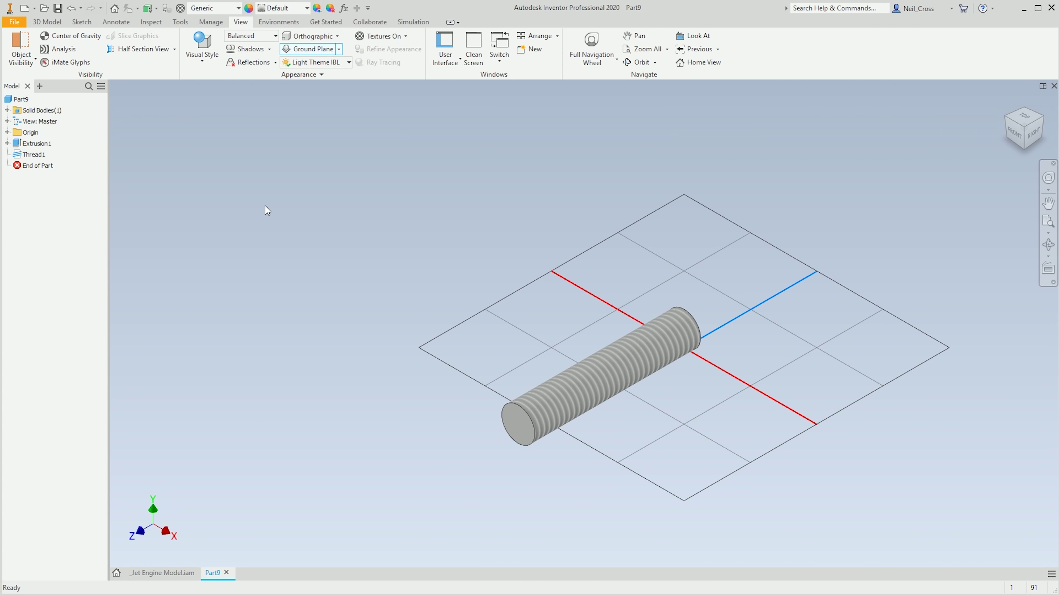
Step: Set the display quality to Performance, leaving the visual style unchanged
{"action": "left_click", "coordinate": [258, 36]}
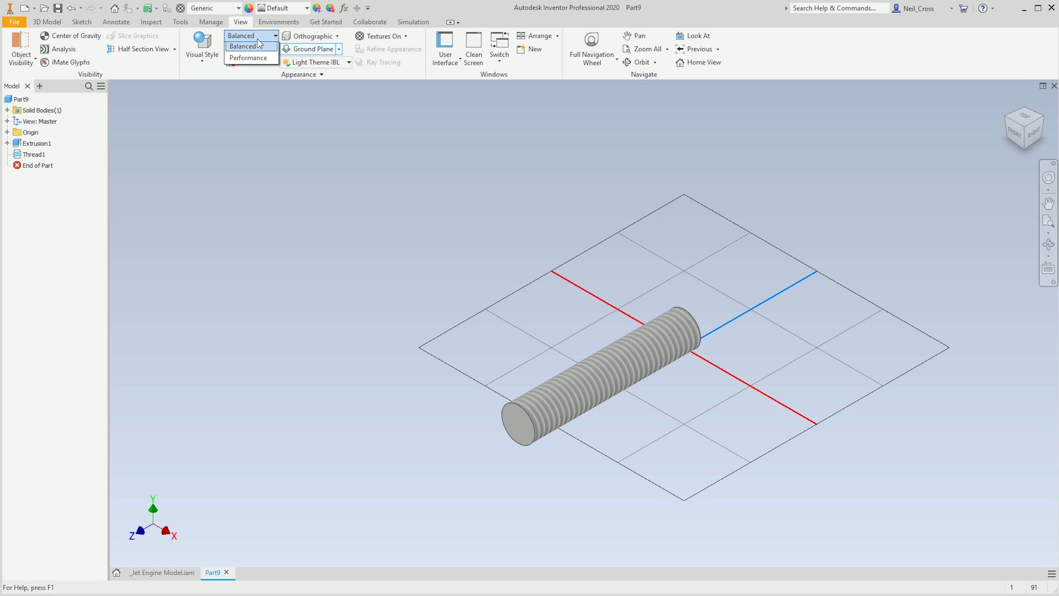
{"action": "left_click", "coordinate": [231, 79]}
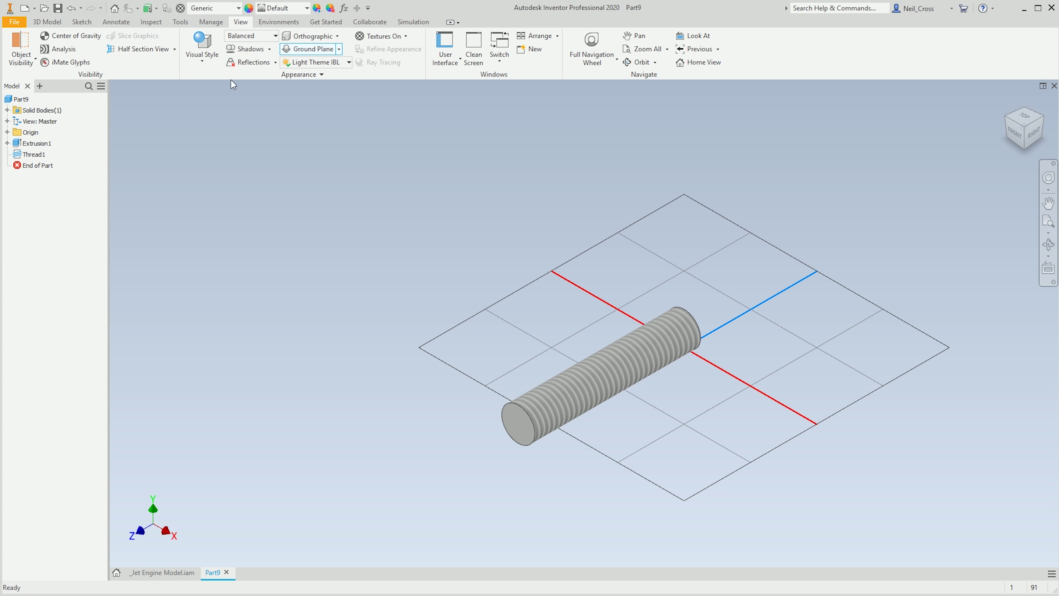
{"action": "left_click", "coordinate": [267, 38]}
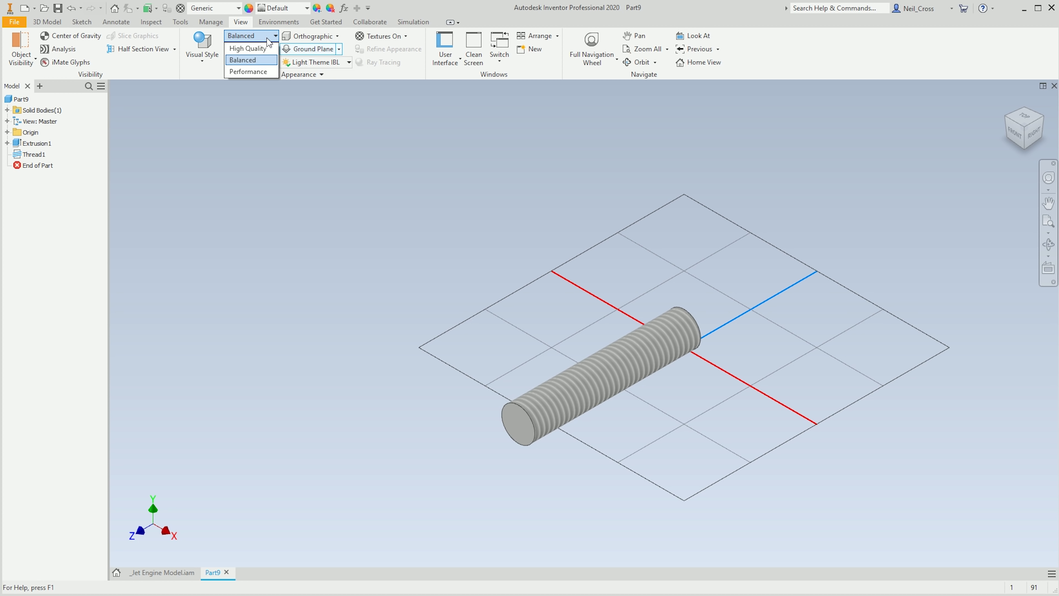
{"action": "left_click", "coordinate": [250, 69]}
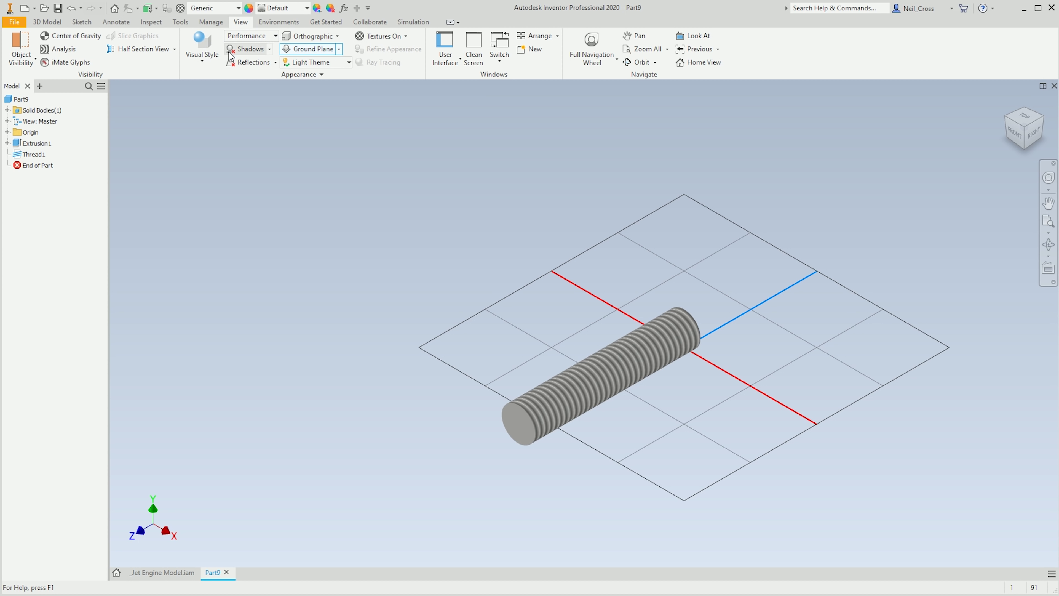
{"action": "left_click", "coordinate": [253, 36]}
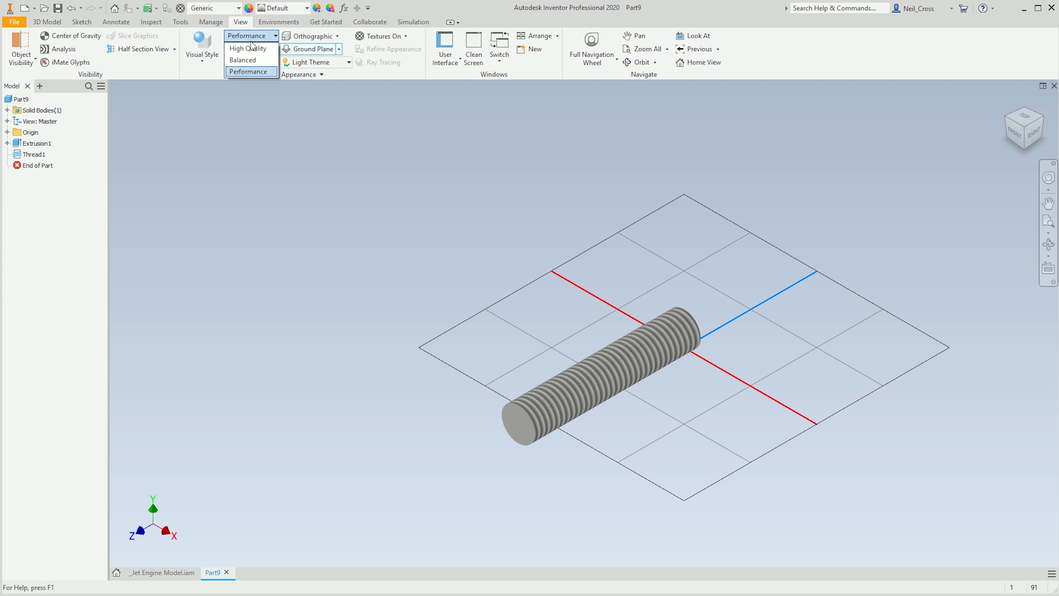
{"action": "left_click", "coordinate": [237, 71]}
{"action": "left_click", "coordinate": [201, 60]}
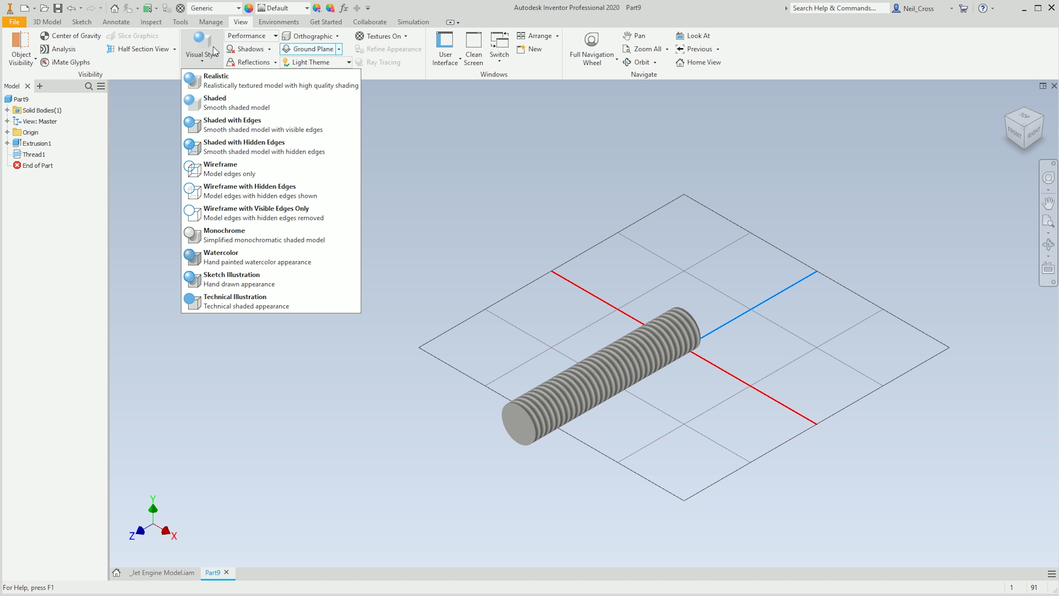
{"action": "left_click", "coordinate": [381, 112]}
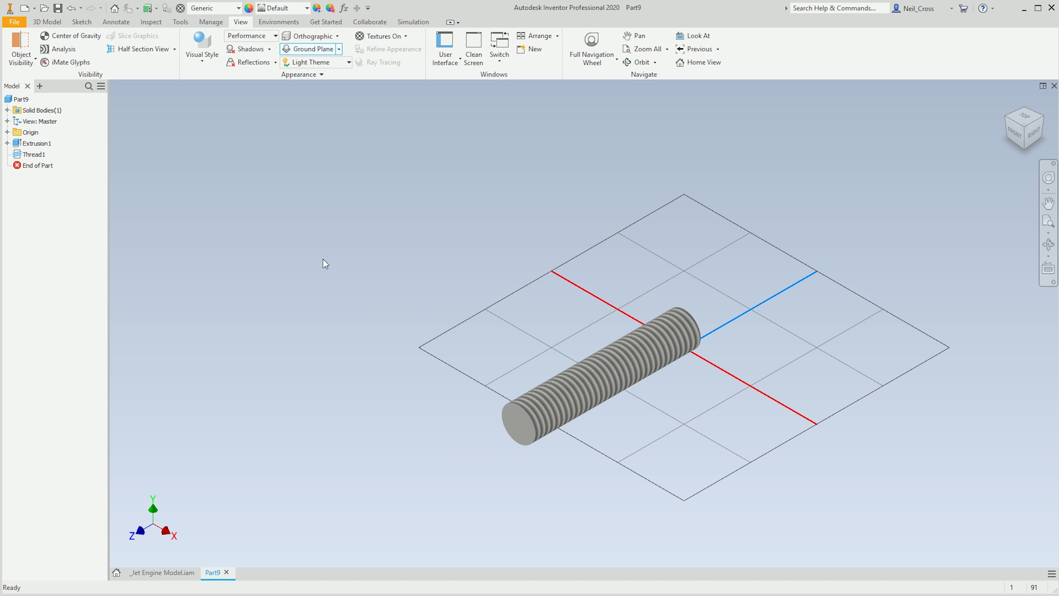
Step: Try High Quality with the Realistic style, revert to Performance, and open Application Options
{"action": "left_click", "coordinate": [248, 36]}
{"action": "left_click", "coordinate": [252, 44]}
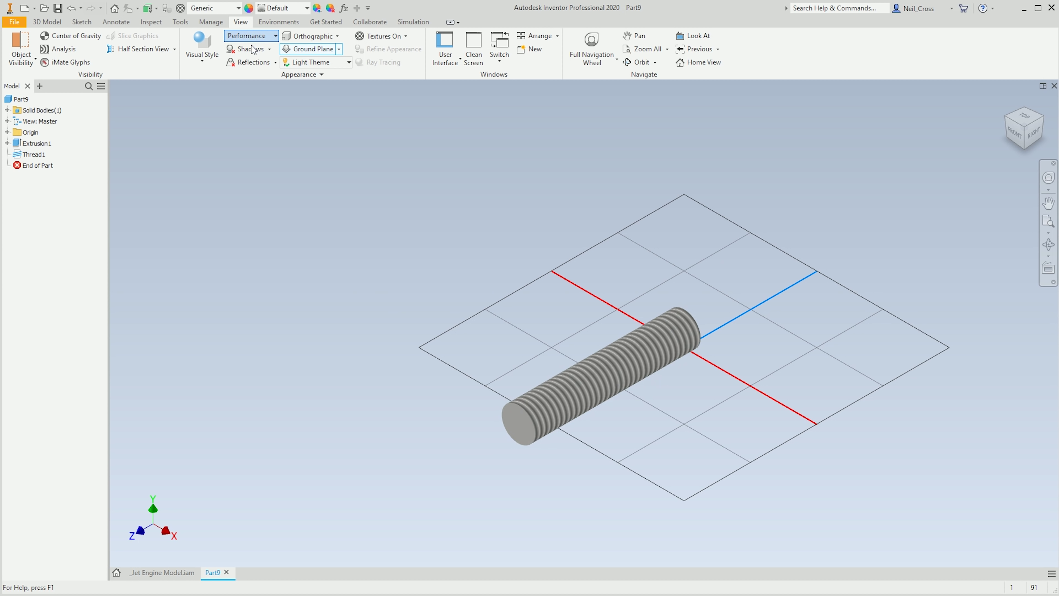
{"action": "left_click", "coordinate": [202, 51]}
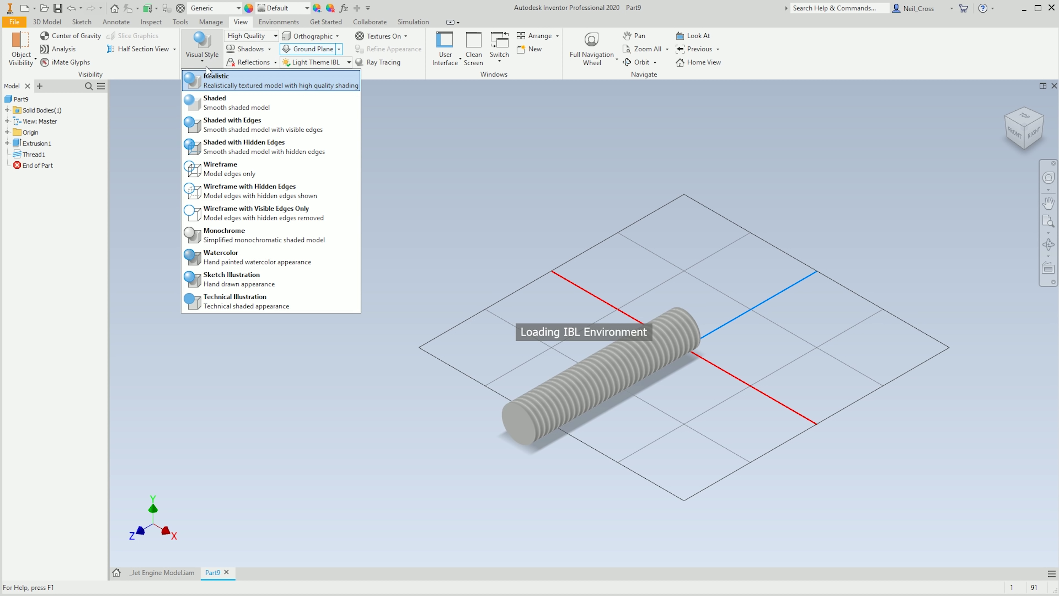
{"action": "left_click", "coordinate": [218, 83]}
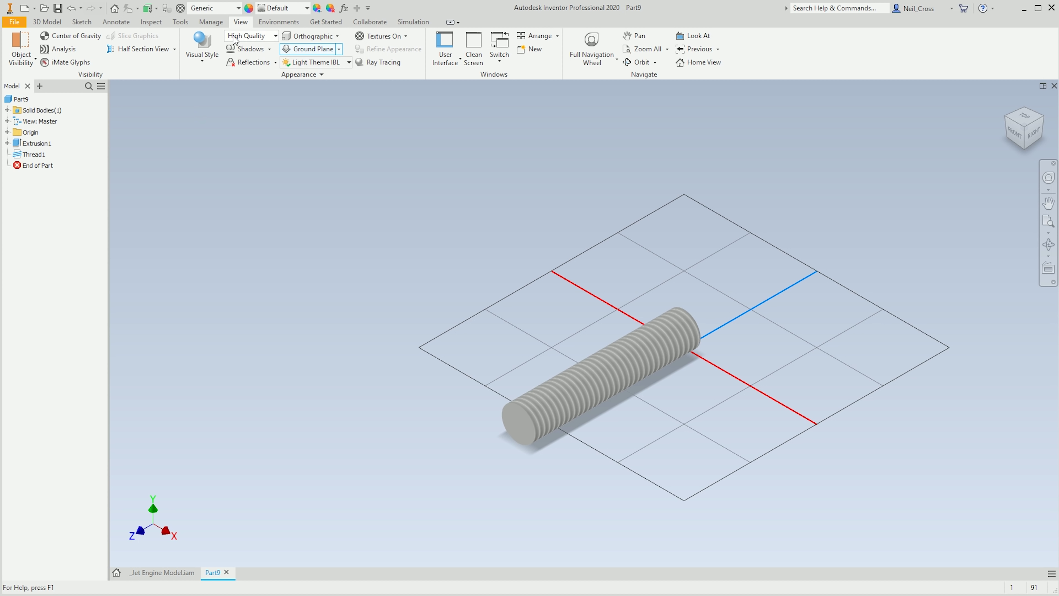
{"action": "left_click", "coordinate": [250, 36]}
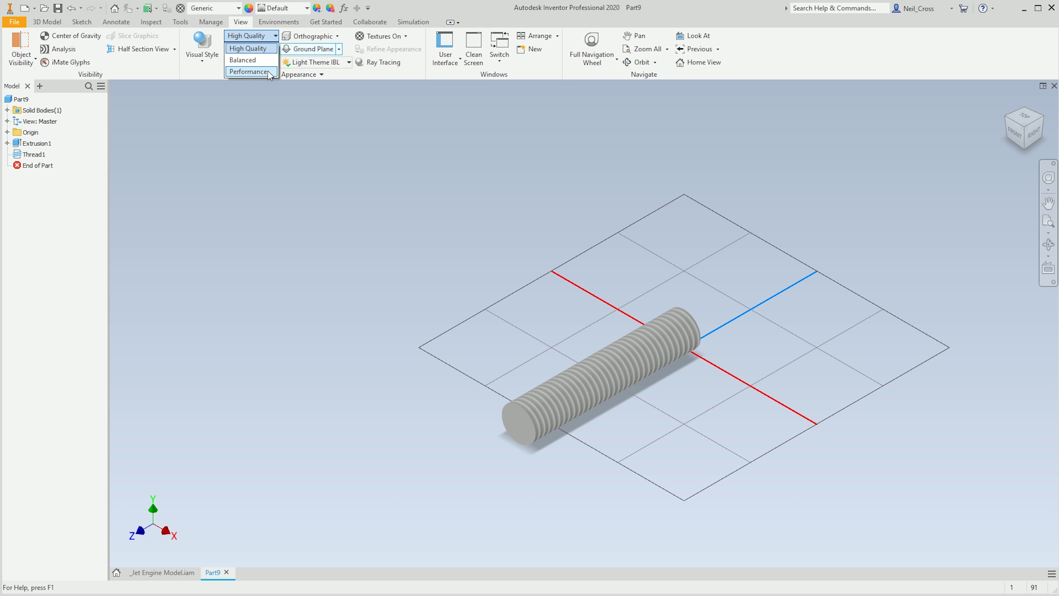
{"action": "left_click", "coordinate": [257, 71]}
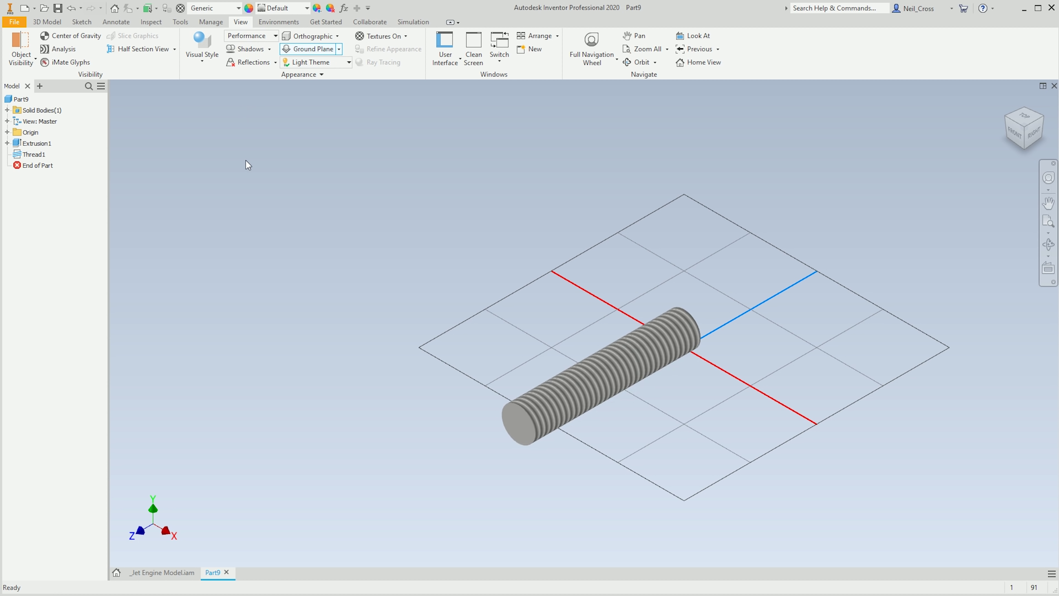
{"action": "left_click", "coordinate": [14, 22]}
{"action": "left_click", "coordinate": [100, 322]}
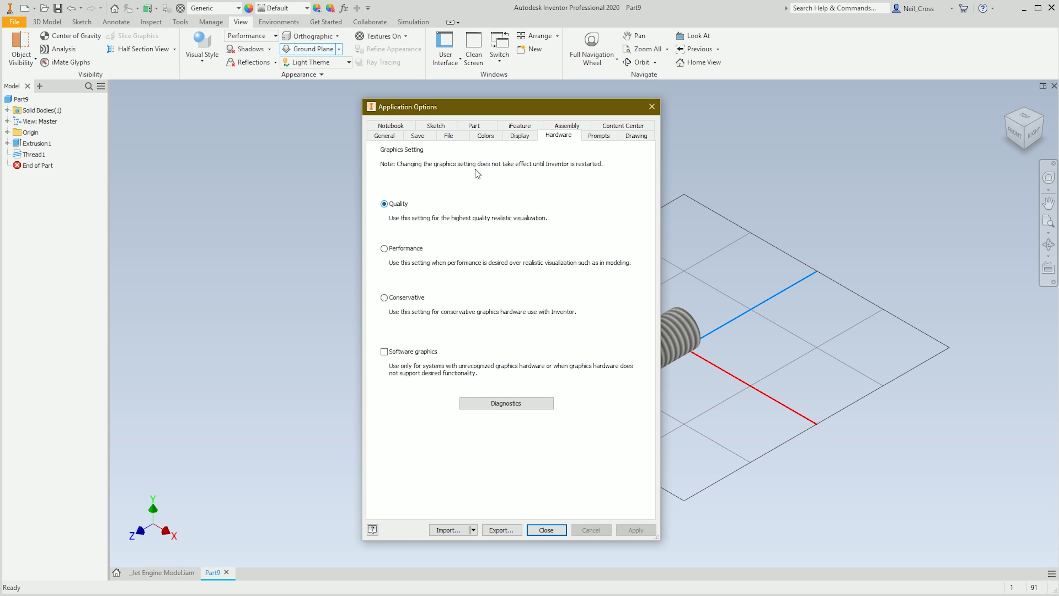
Step: Close Application Options and confirm the display quality still reads Performance
{"action": "left_click", "coordinate": [651, 106]}
{"action": "left_click", "coordinate": [249, 37]}
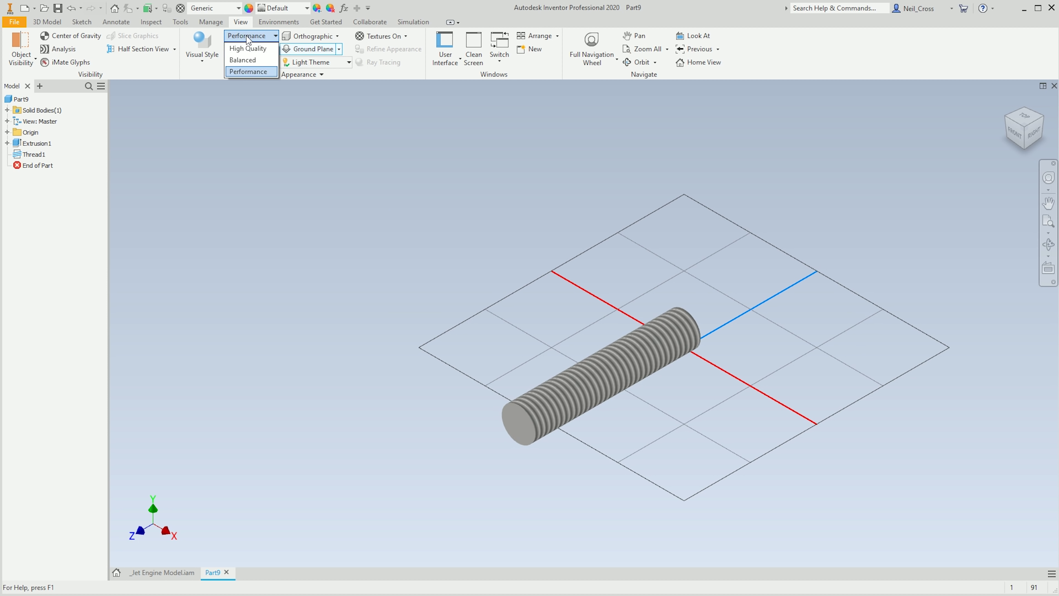
{"action": "left_click", "coordinate": [247, 35]}
{"action": "left_click", "coordinate": [247, 35]}
{"action": "left_click", "coordinate": [306, 114]}
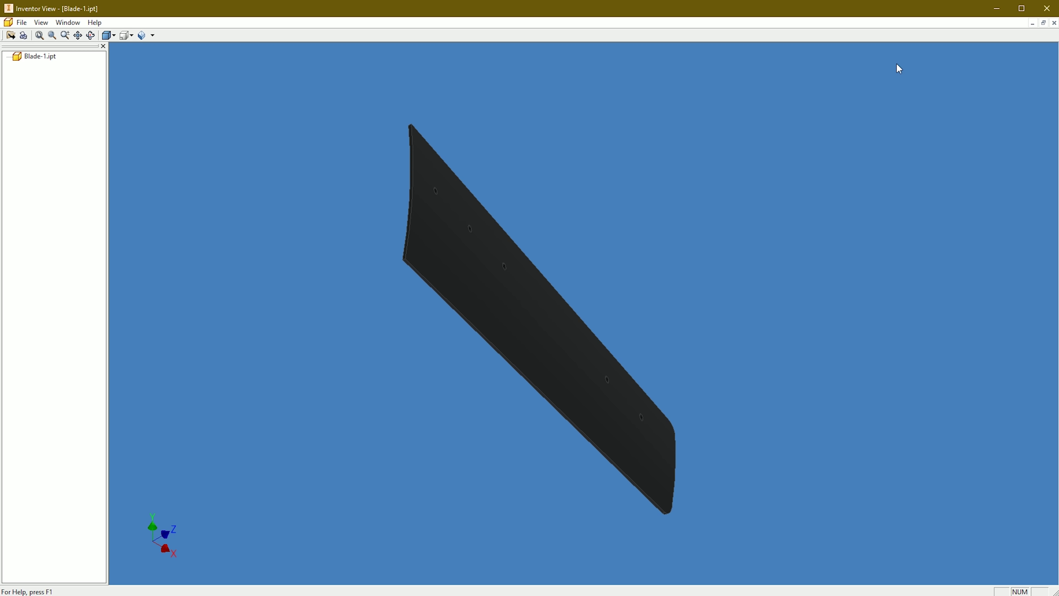
Step: Minimize the Inventor View window showing Blade-1.ipt
{"action": "left_click", "coordinate": [997, 10]}
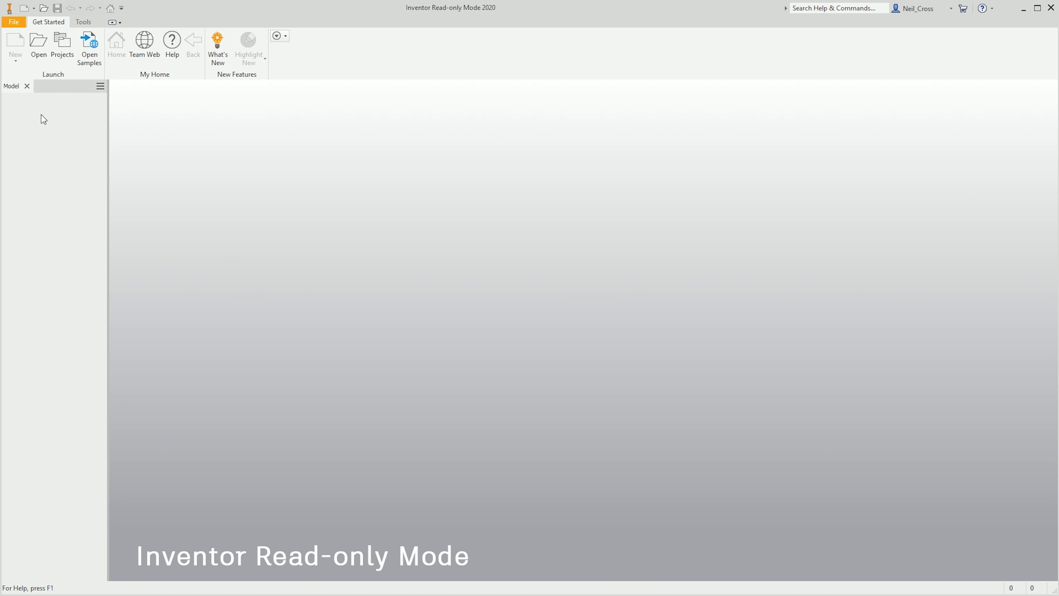
Step: Open Exhaust Assembly.iam and switch to the Assemble tools
{"action": "left_click", "coordinate": [46, 53]}
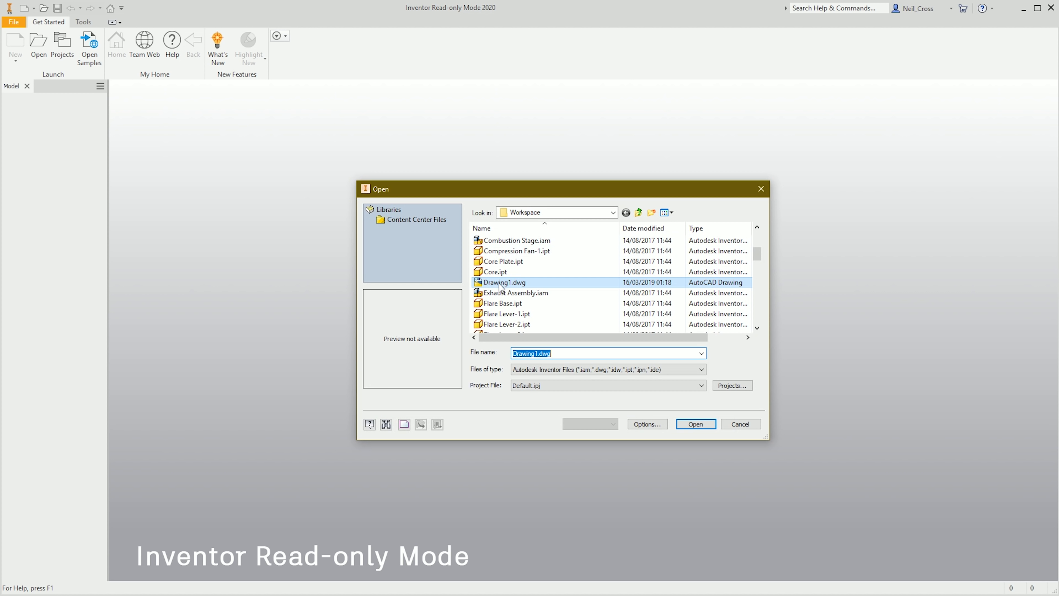
{"action": "double_click", "coordinate": [503, 293]}
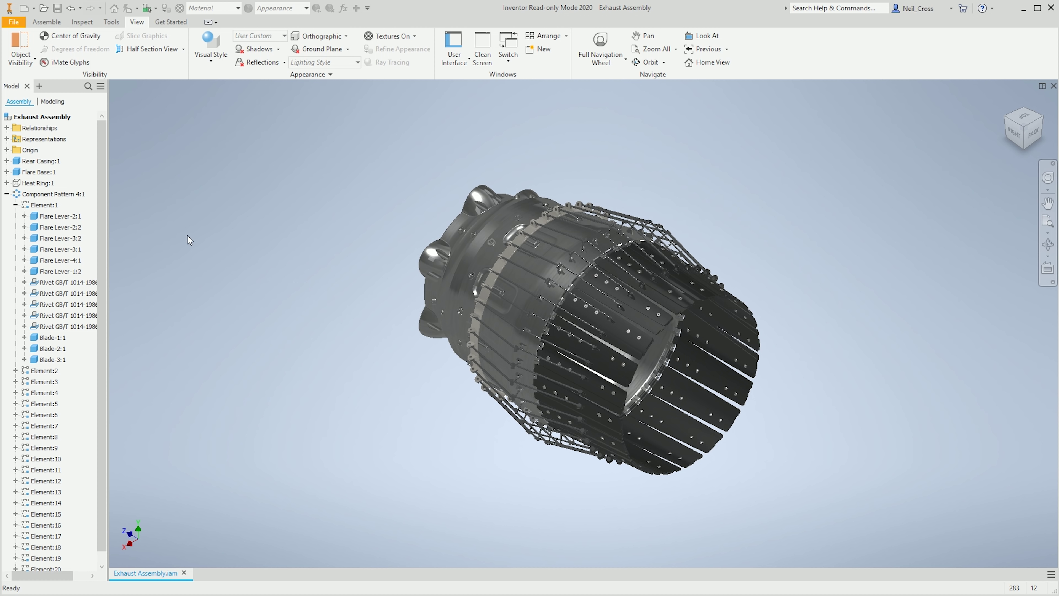
{"action": "left_click", "coordinate": [42, 23]}
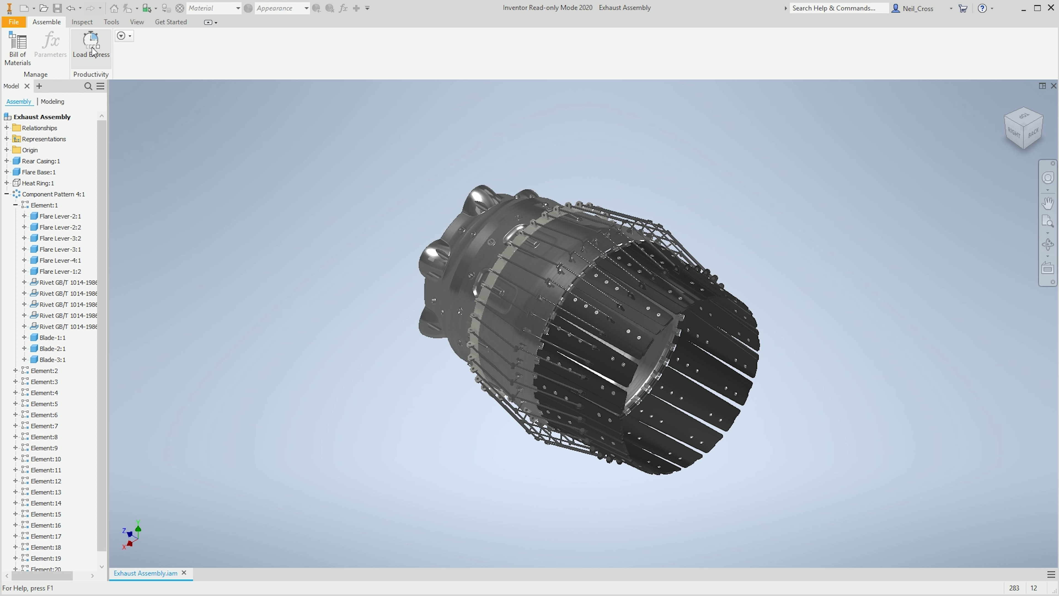
Step: Enable the Structured bill of materials view, cancel its export, then start the Measure tool
{"action": "left_click", "coordinate": [18, 48]}
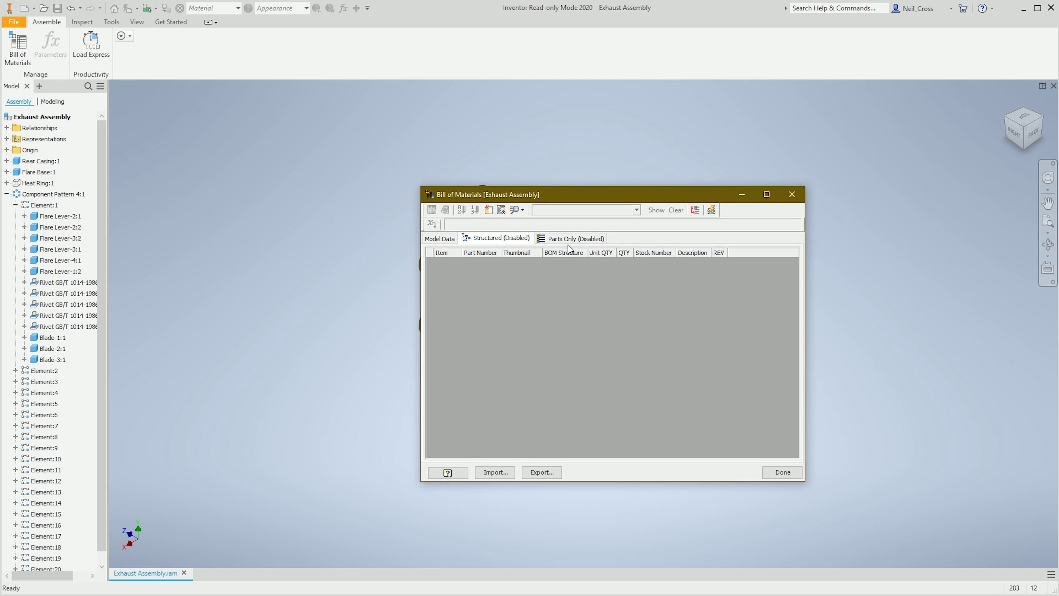
{"action": "right_click", "coordinate": [495, 237]}
{"action": "left_click", "coordinate": [517, 242]}
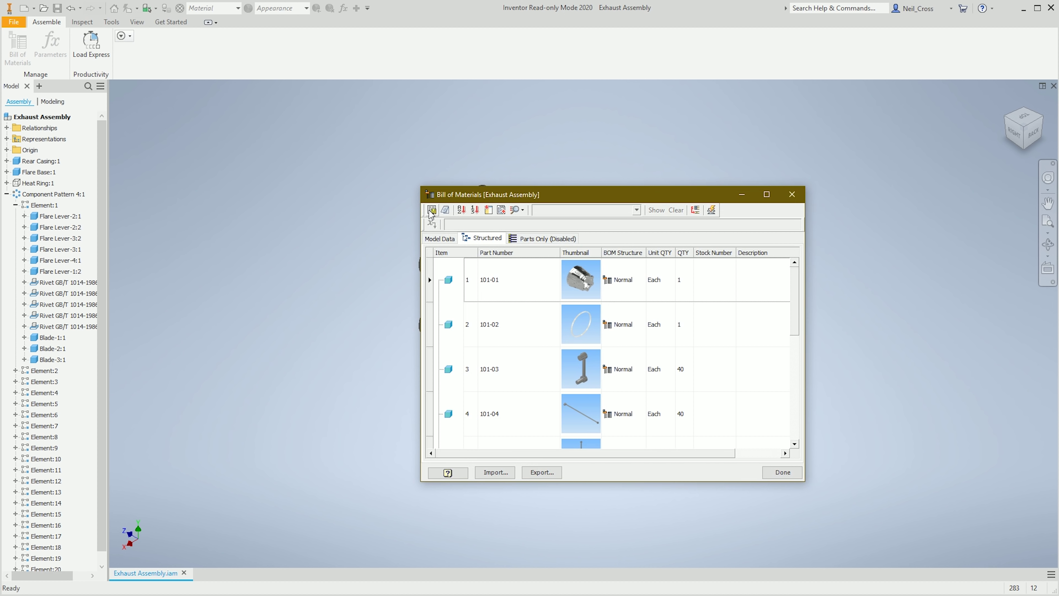
{"action": "left_click", "coordinate": [542, 472]}
{"action": "left_click_drag", "start_coordinate": [210, 96], "coordinate": [420, 162]}
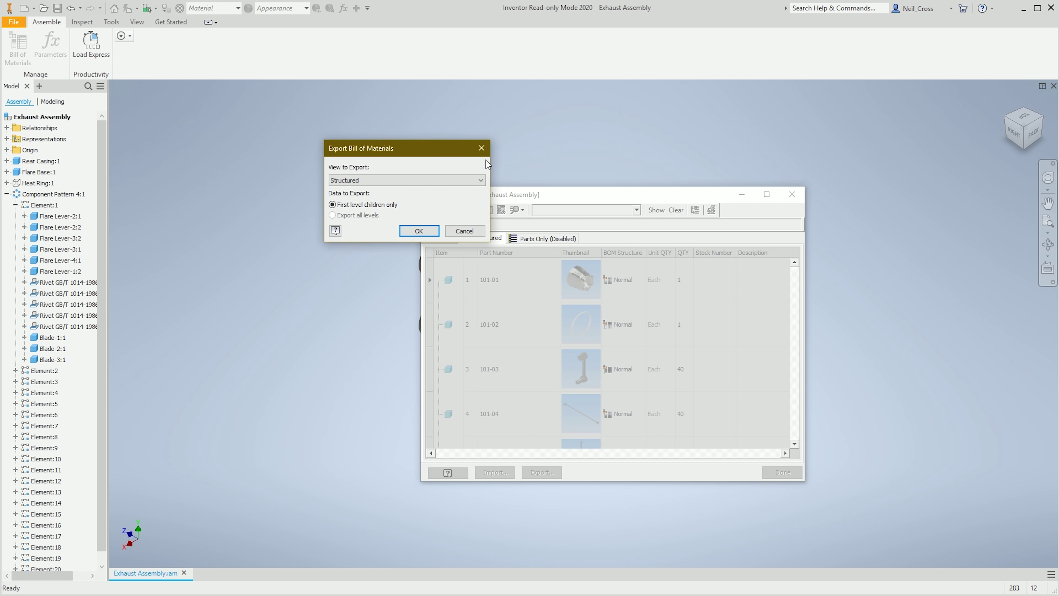
{"action": "left_click", "coordinate": [479, 154]}
{"action": "left_click", "coordinate": [792, 194]}
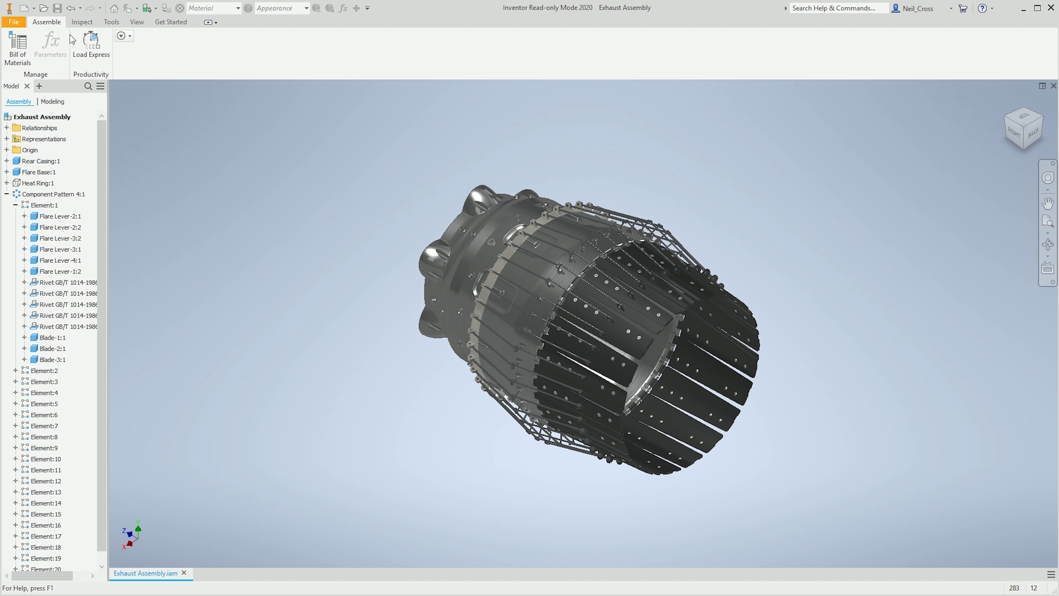
{"action": "left_click", "coordinate": [82, 22]}
{"action": "left_click", "coordinate": [103, 44]}
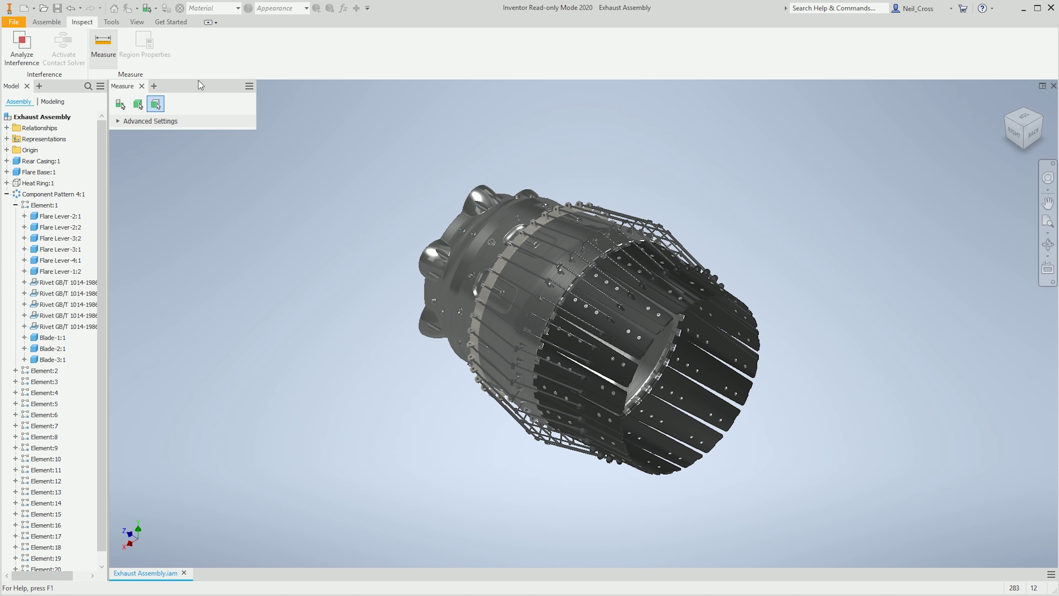
Step: Measure the round face's 1.400 mm radius, then close the measurement results
{"action": "left_click", "coordinate": [563, 235]}
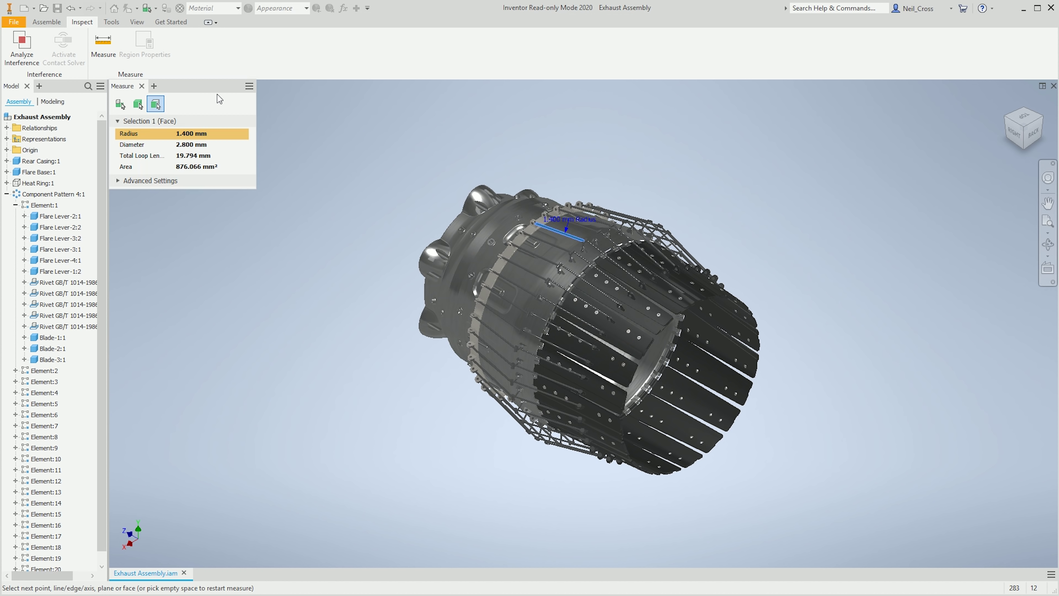
{"action": "left_click", "coordinate": [141, 86]}
{"action": "left_click", "coordinate": [132, 23]}
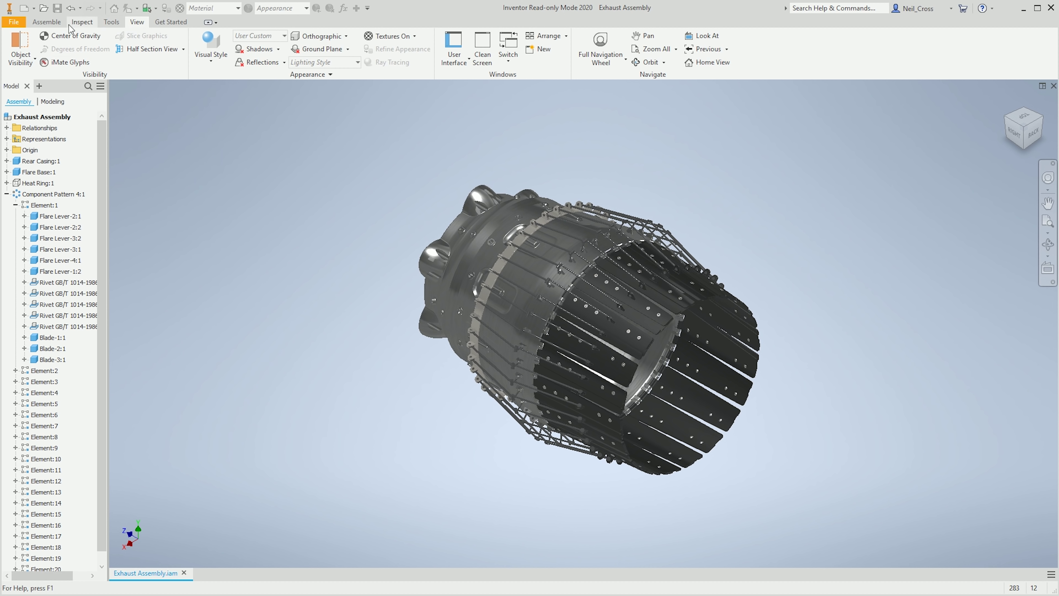
{"action": "left_click", "coordinate": [45, 23]}
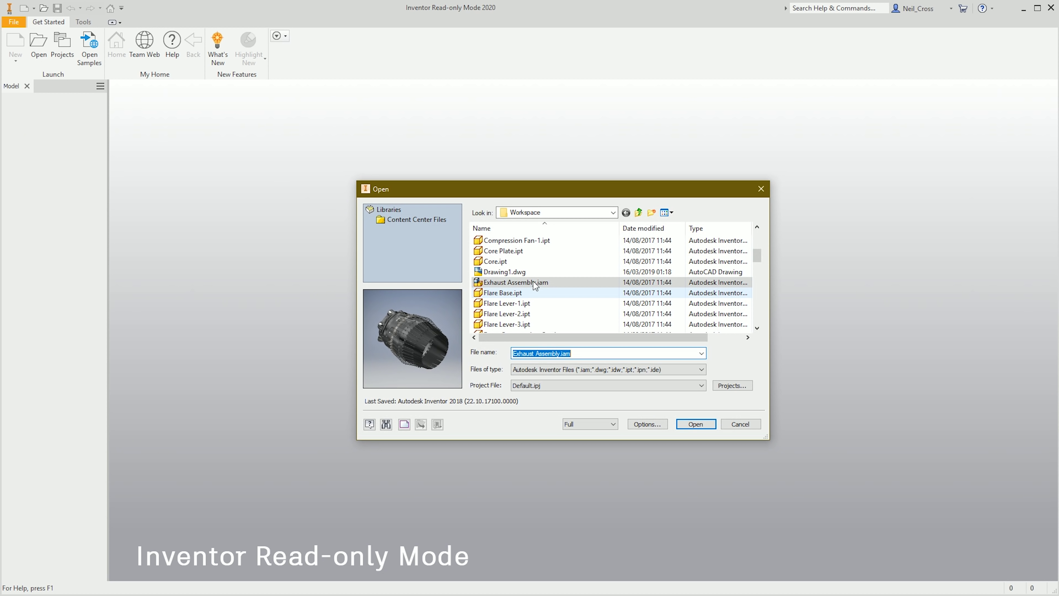
Step: Open Drawing1.dwg, move the side view over the circular end view, and select VIEW1
{"action": "double_click", "coordinate": [522, 272]}
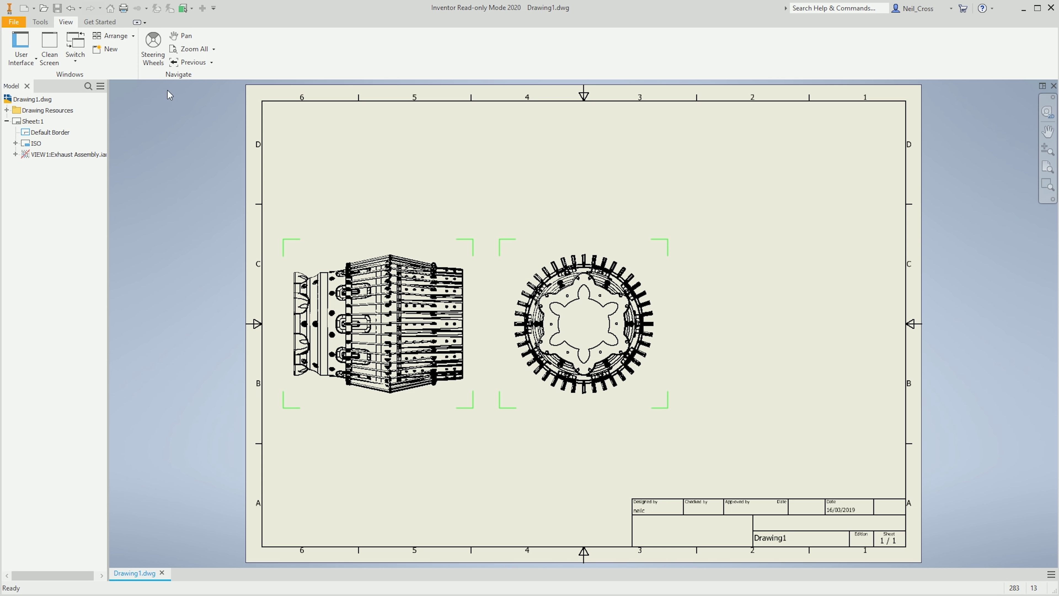
{"action": "left_click", "coordinate": [47, 25]}
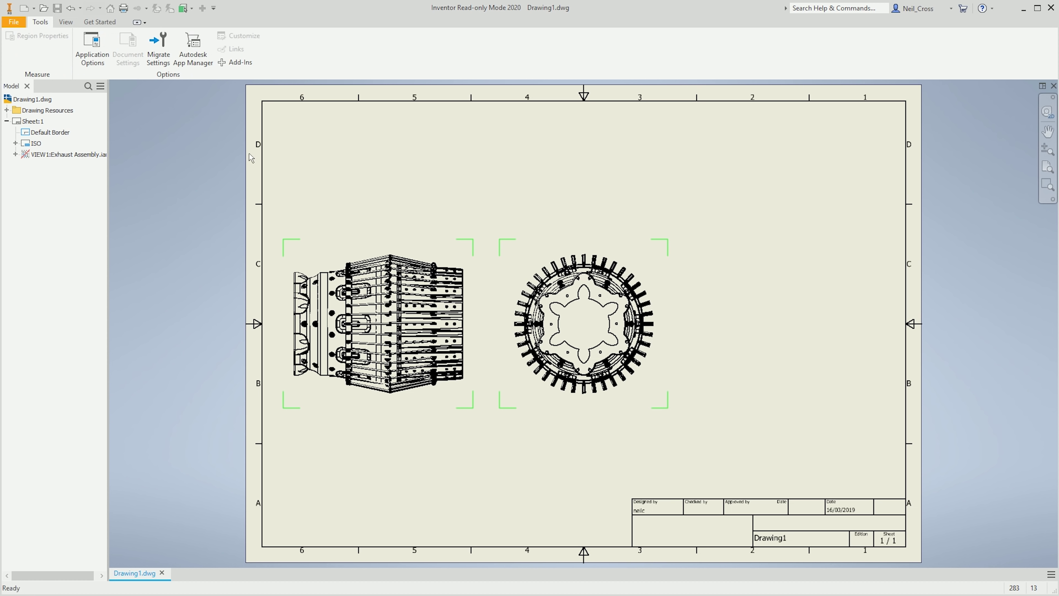
{"action": "right_click", "coordinate": [377, 260]}
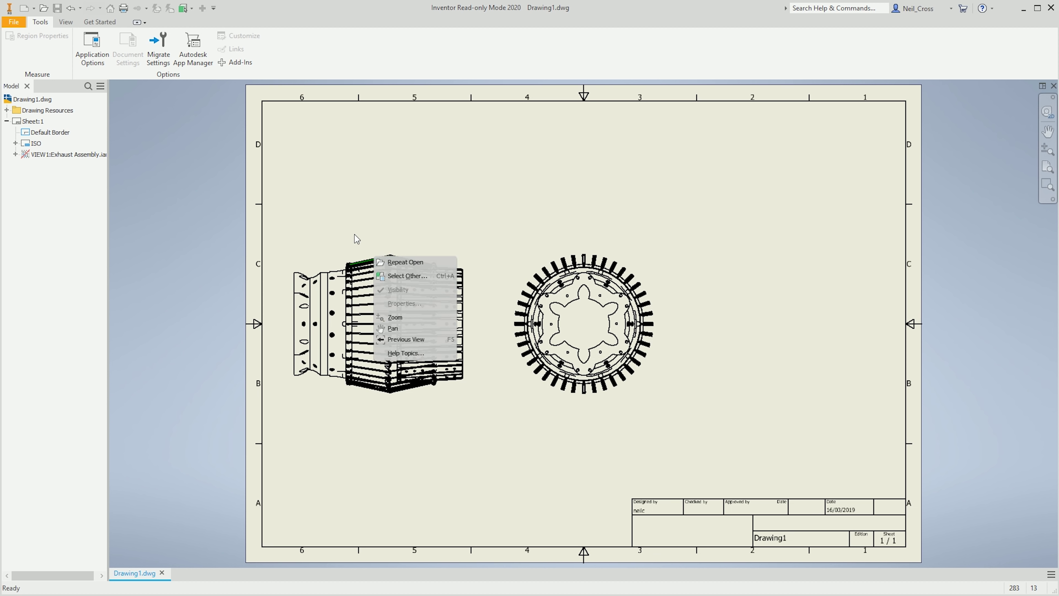
{"action": "left_click", "coordinate": [330, 216]}
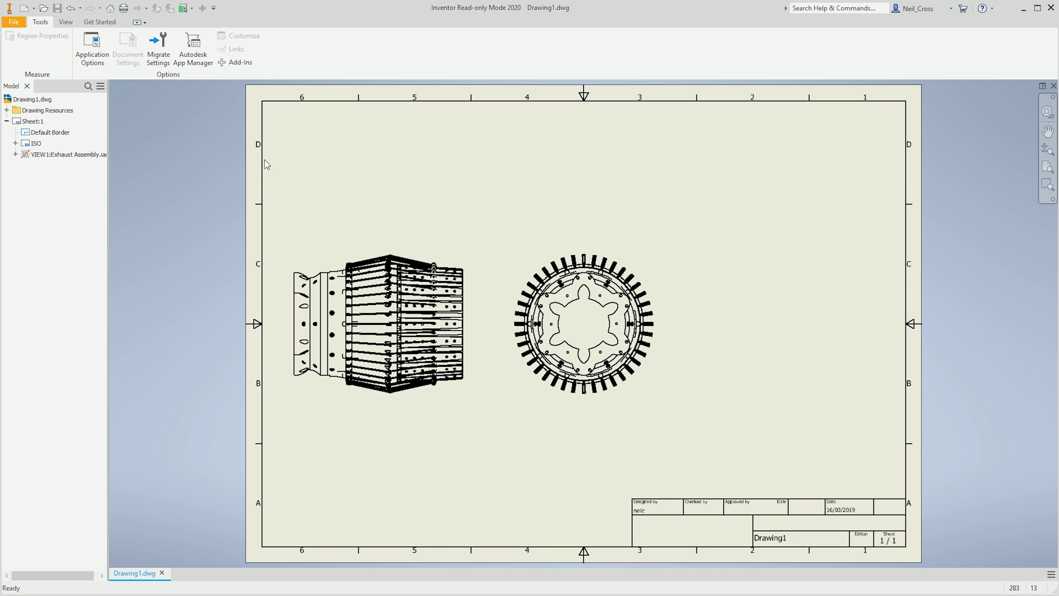
{"action": "left_click_drag", "start_coordinate": [316, 256], "coordinate": [535, 255]}
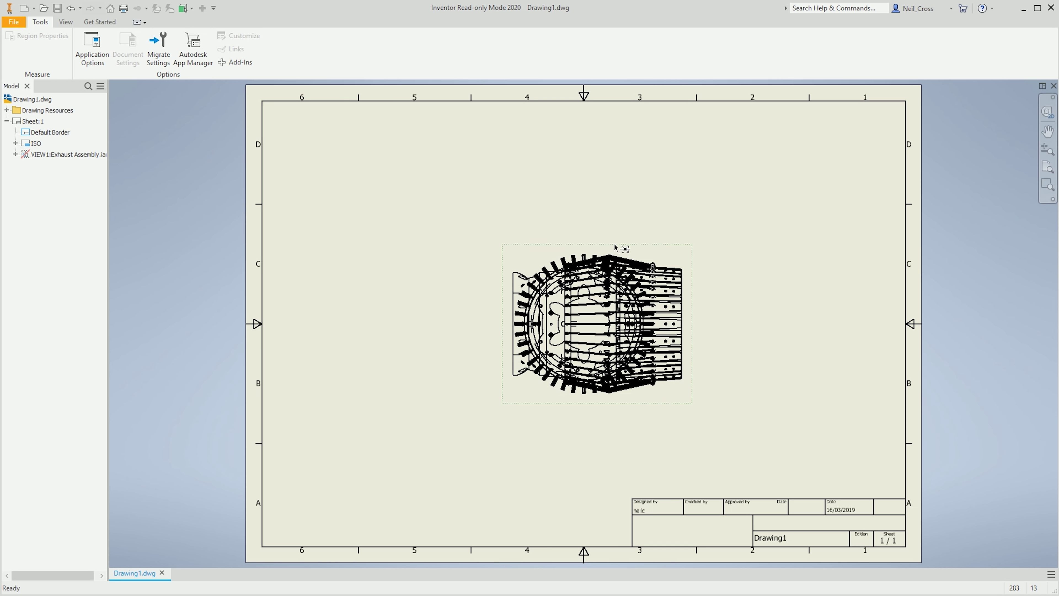
{"action": "left_click", "coordinate": [503, 261]}
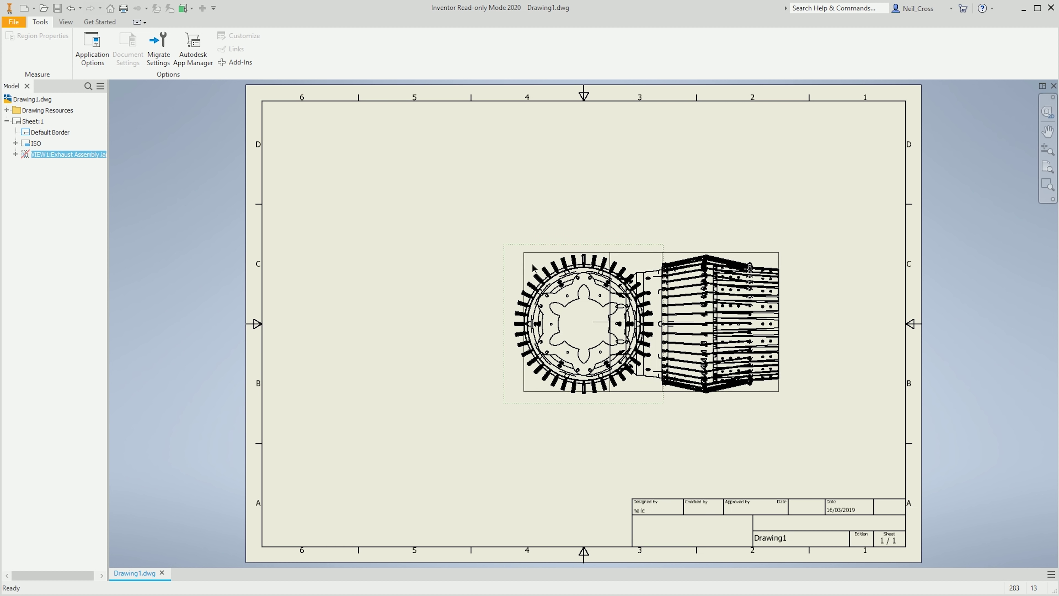
Step: Preview the drawing printed at Best fit scale, then close the preview
{"action": "left_click", "coordinate": [123, 8]}
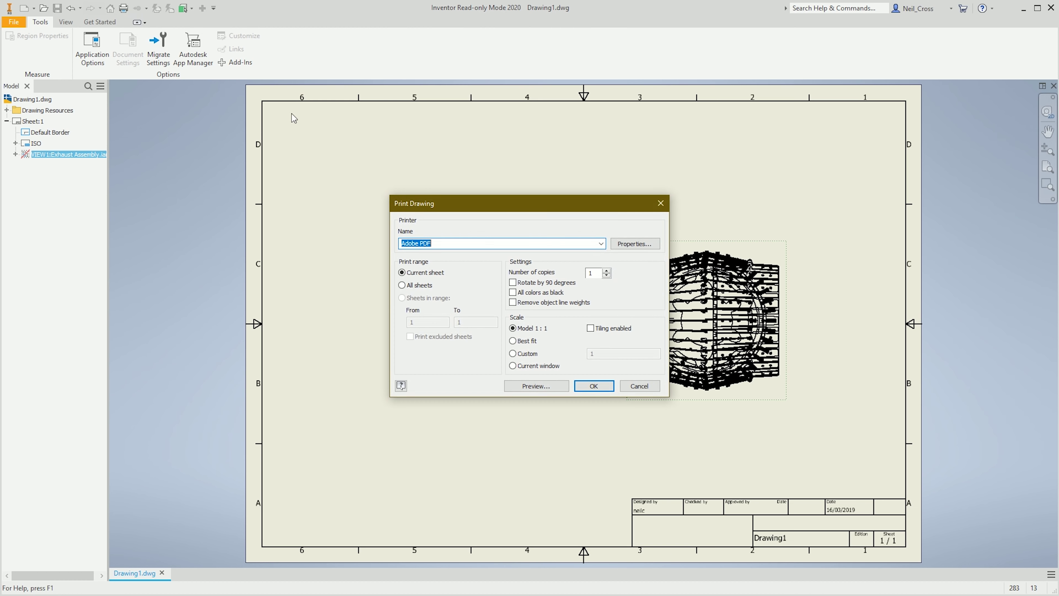
{"action": "left_click", "coordinate": [535, 341]}
{"action": "left_click", "coordinate": [543, 385]}
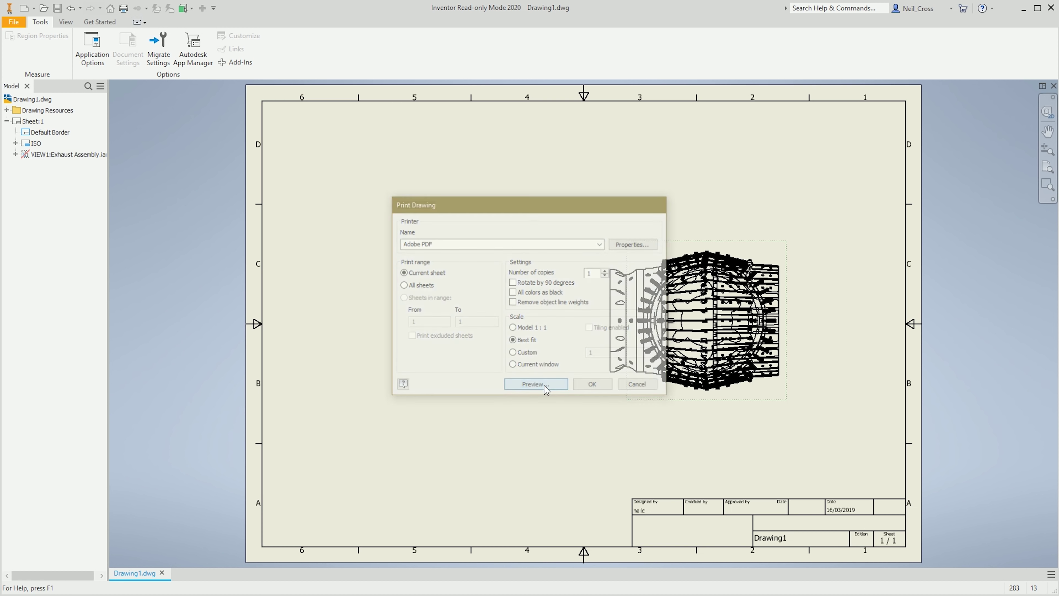
{"action": "key", "text": "Escape"}
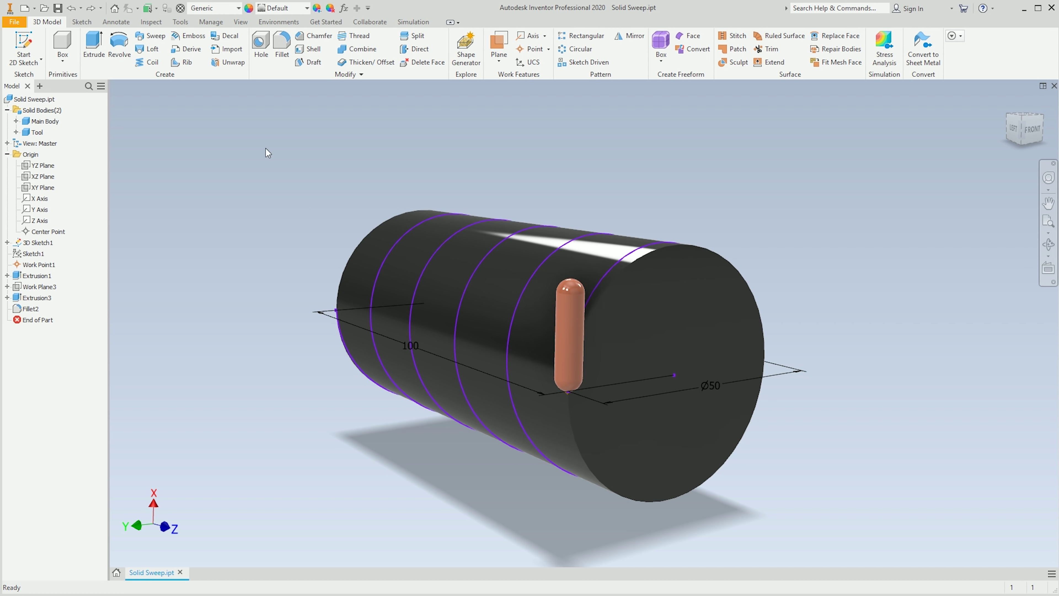
Step: Sweep the rounded Tool body along the helix to cut Main Body, then view from the left
{"action": "left_click", "coordinate": [149, 36]}
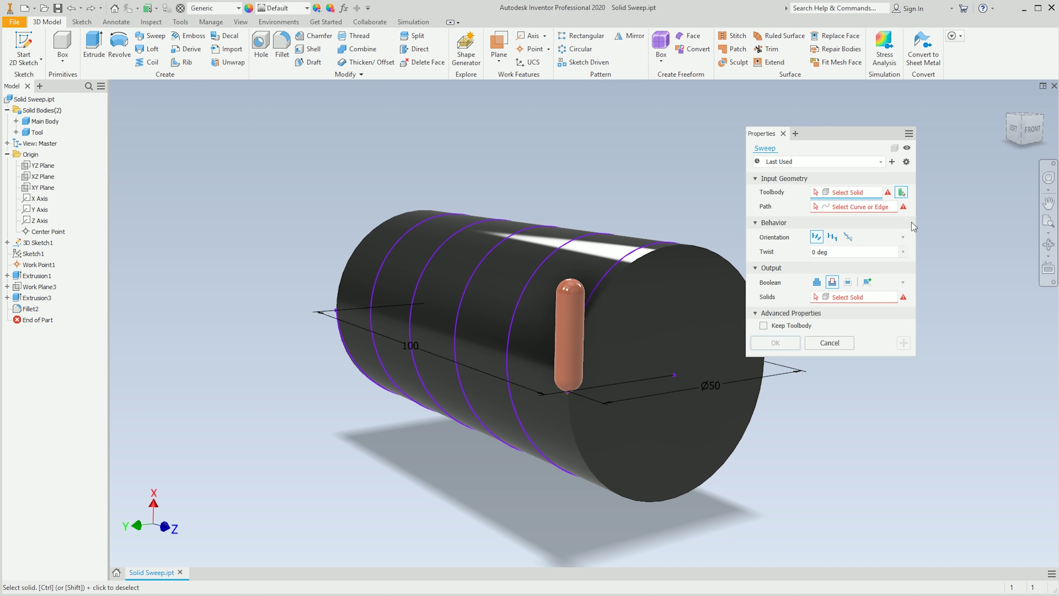
{"action": "left_click", "coordinate": [901, 193]}
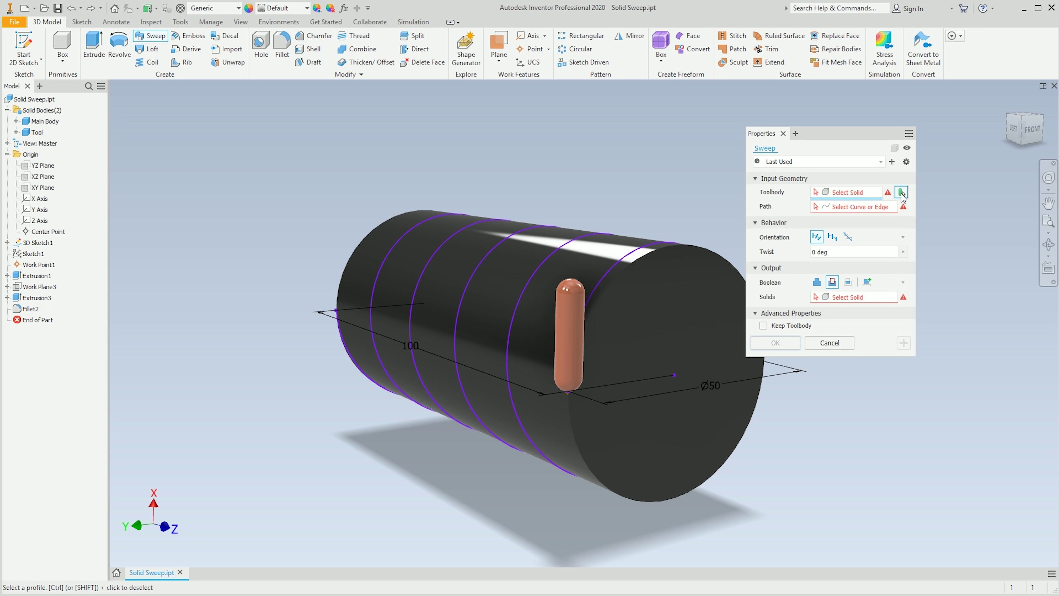
{"action": "left_click", "coordinate": [902, 194]}
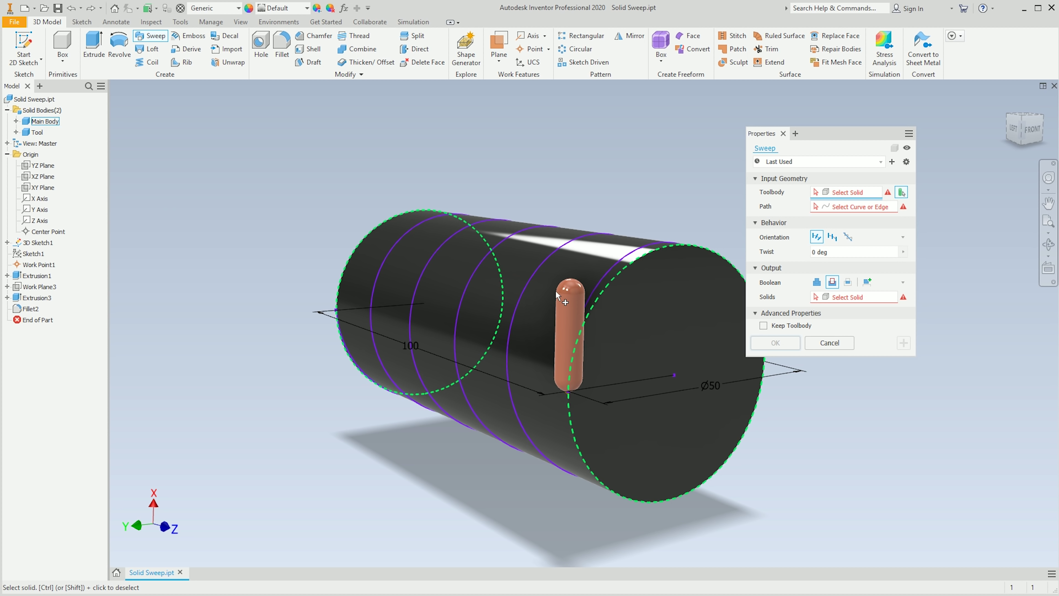
{"action": "left_click", "coordinate": [560, 323]}
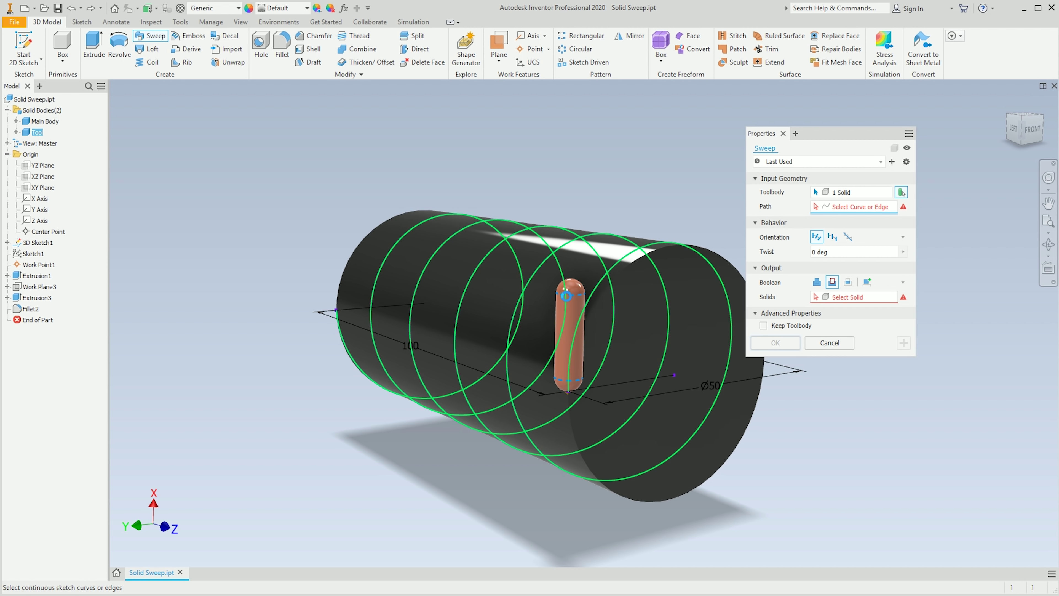
{"action": "left_click", "coordinate": [575, 318]}
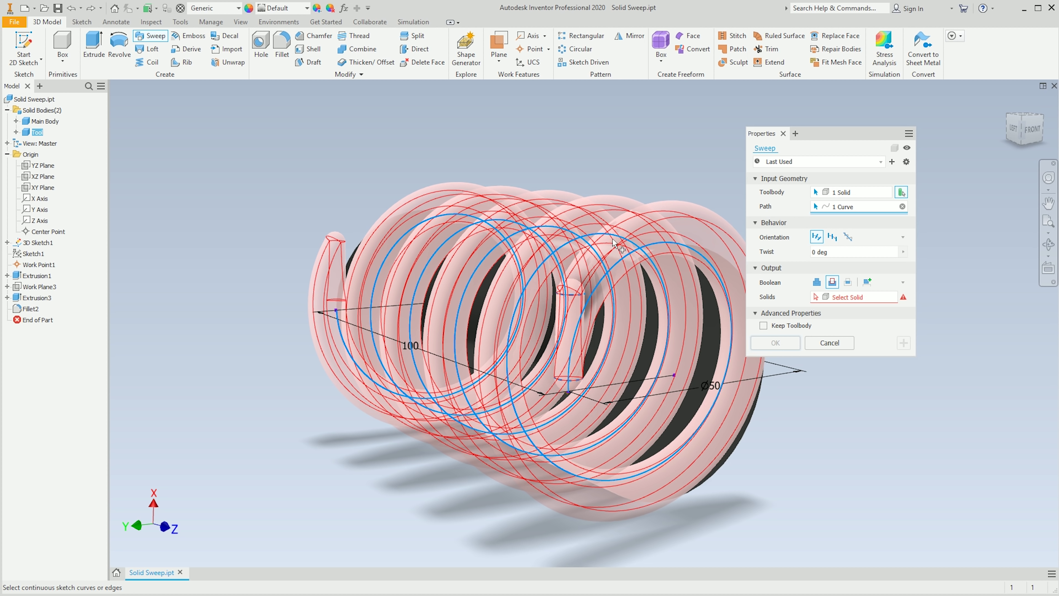
{"action": "left_click", "coordinate": [823, 300]}
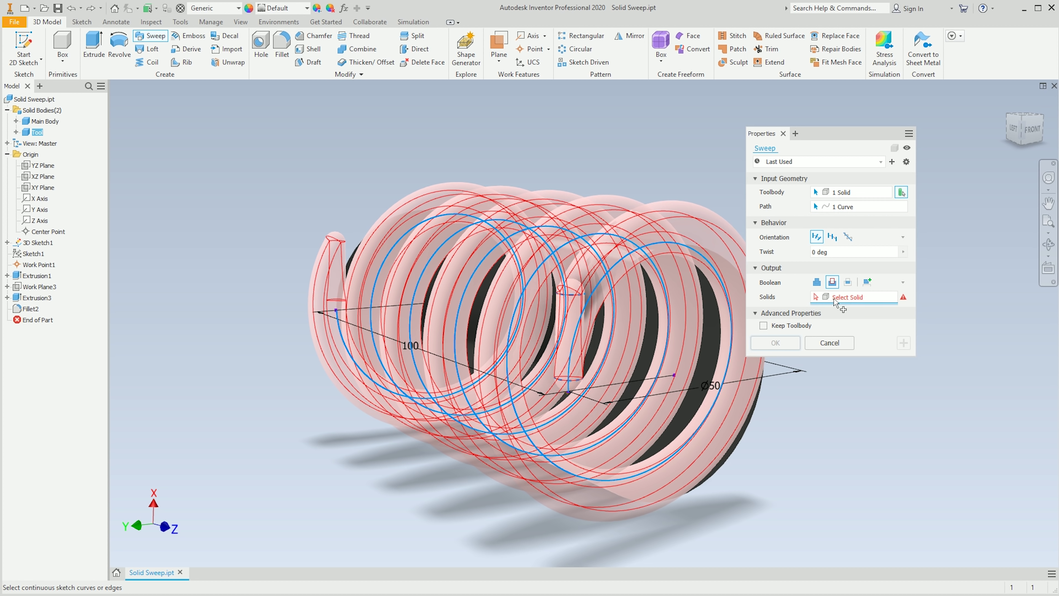
{"action": "left_click", "coordinate": [557, 289]}
{"action": "left_click", "coordinate": [764, 345]}
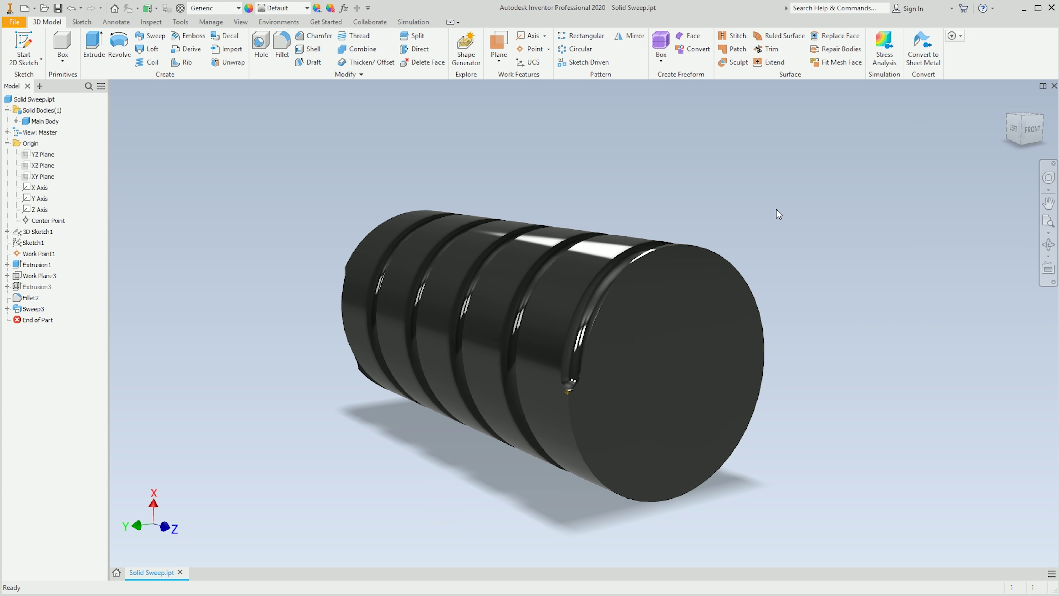
{"action": "key", "text": "F6"}
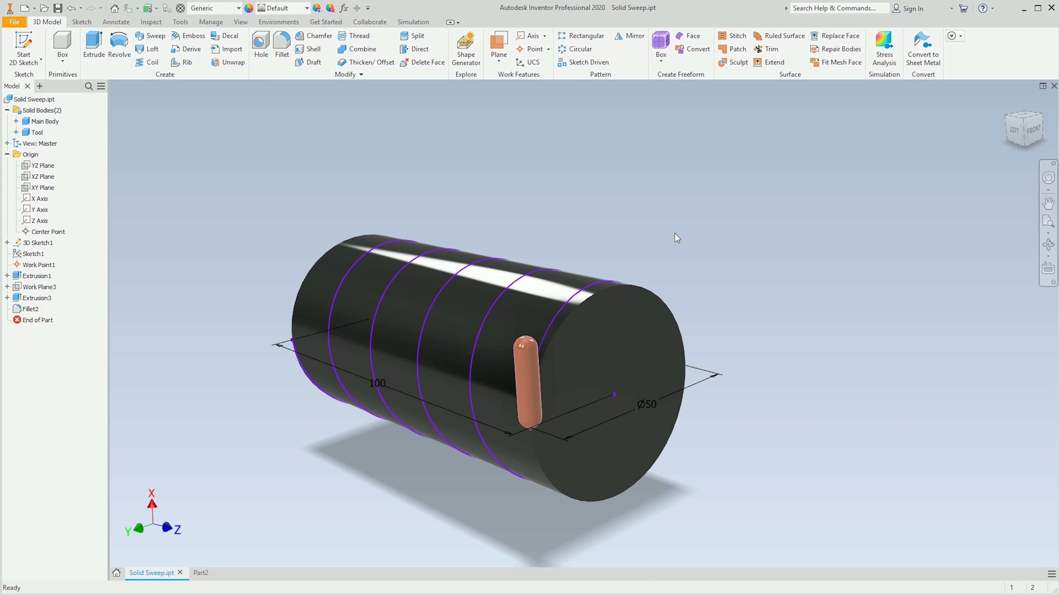
Step: Start a sweep and dock its settings panel beside the model tree
{"action": "left_click", "coordinate": [151, 37]}
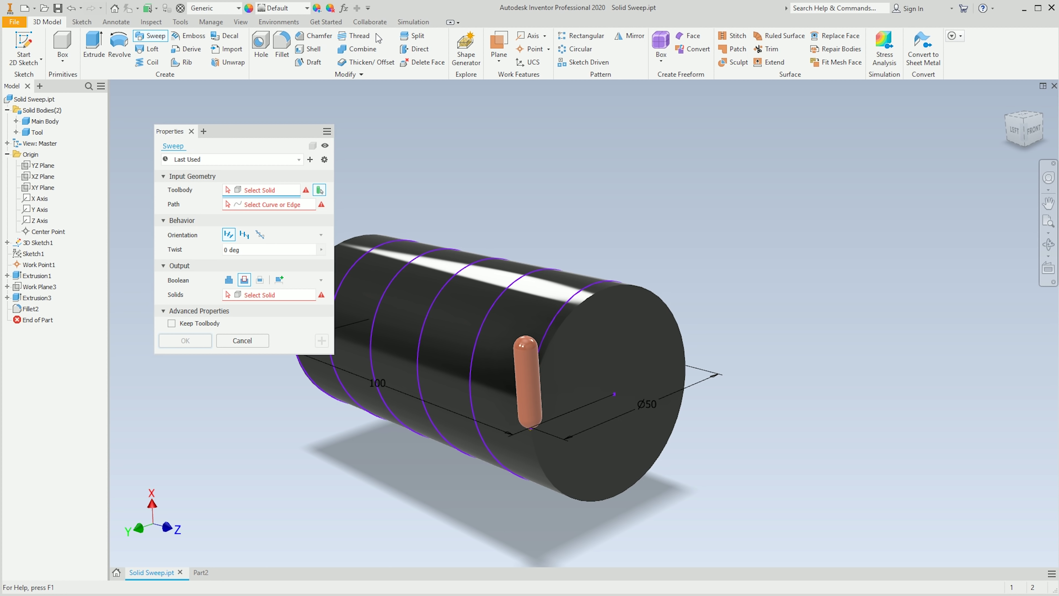
{"action": "left_click_drag", "start_coordinate": [230, 132], "coordinate": [235, 135]}
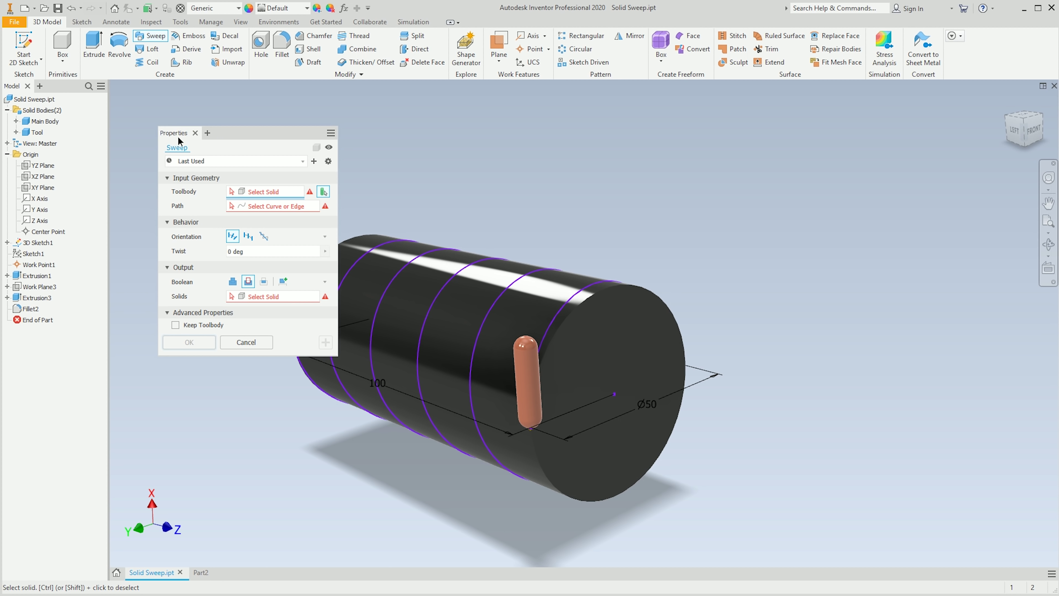
{"action": "left_click_drag", "start_coordinate": [180, 141], "coordinate": [112, 131]}
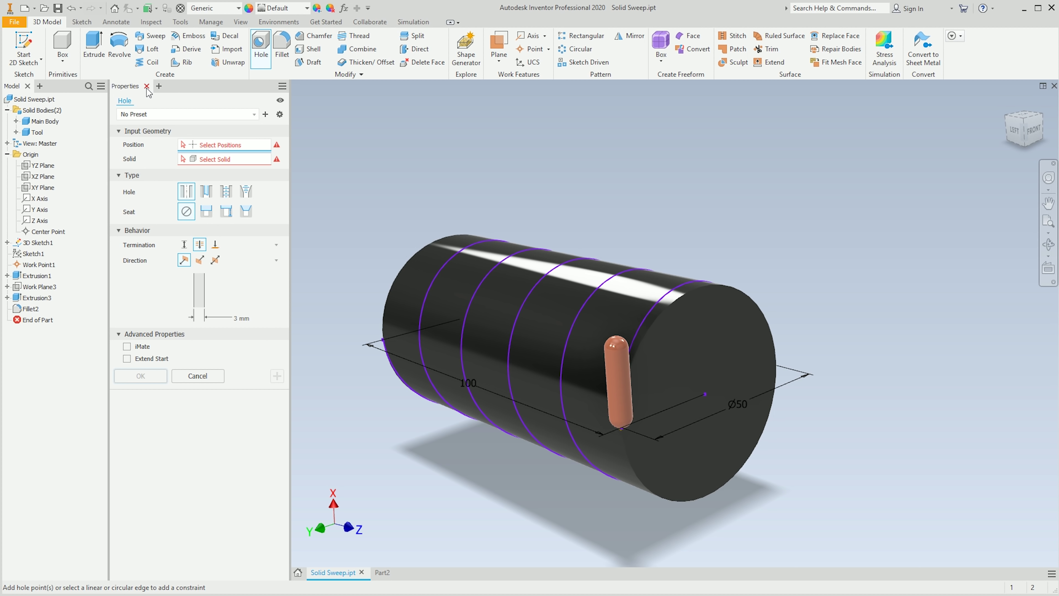
Step: Cancel the sweep and switch to the Part2 document
{"action": "left_click", "coordinate": [151, 35]}
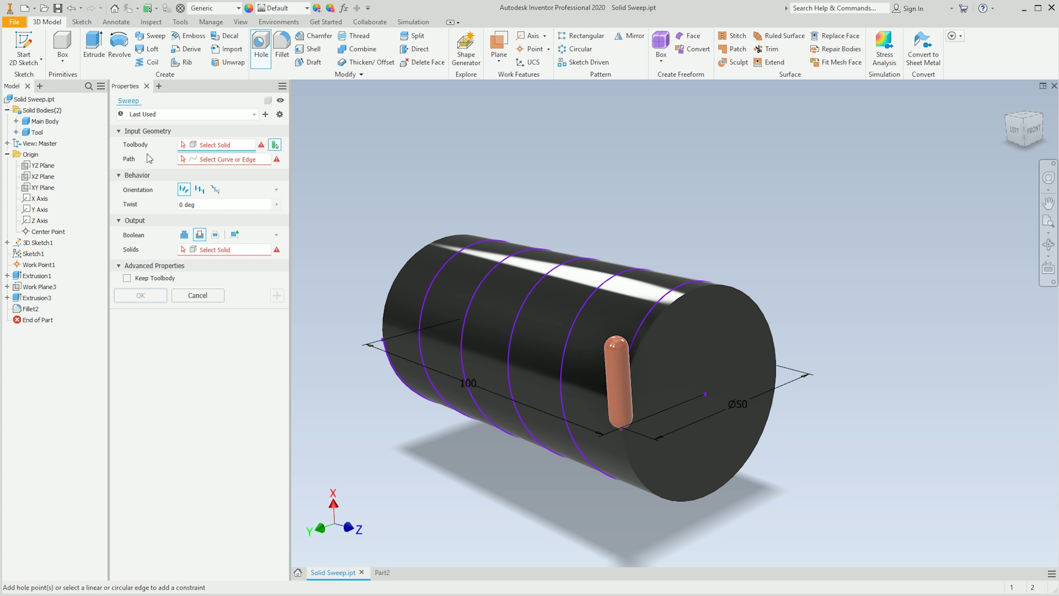
{"action": "left_click", "coordinate": [146, 87]}
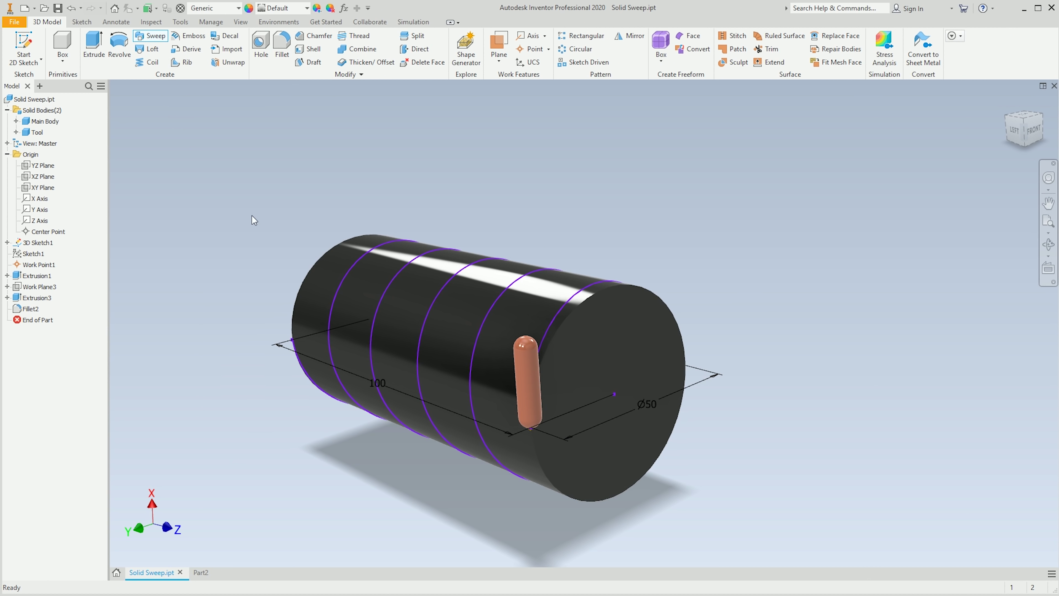
{"action": "left_click", "coordinate": [199, 572]}
Step: Preview extruding, revolving and threading the Part2 polygon sketch, dismissing the no-faces tip
{"action": "middle_click_drag", "start_coordinate": [517, 218], "coordinate": [403, 166]}
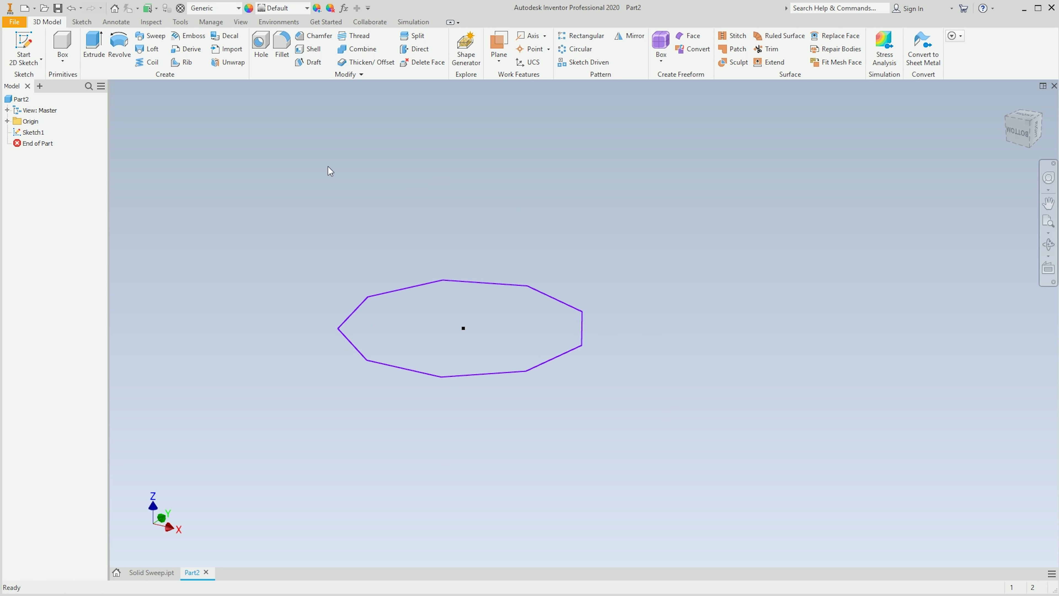
{"action": "left_click", "coordinate": [99, 64]}
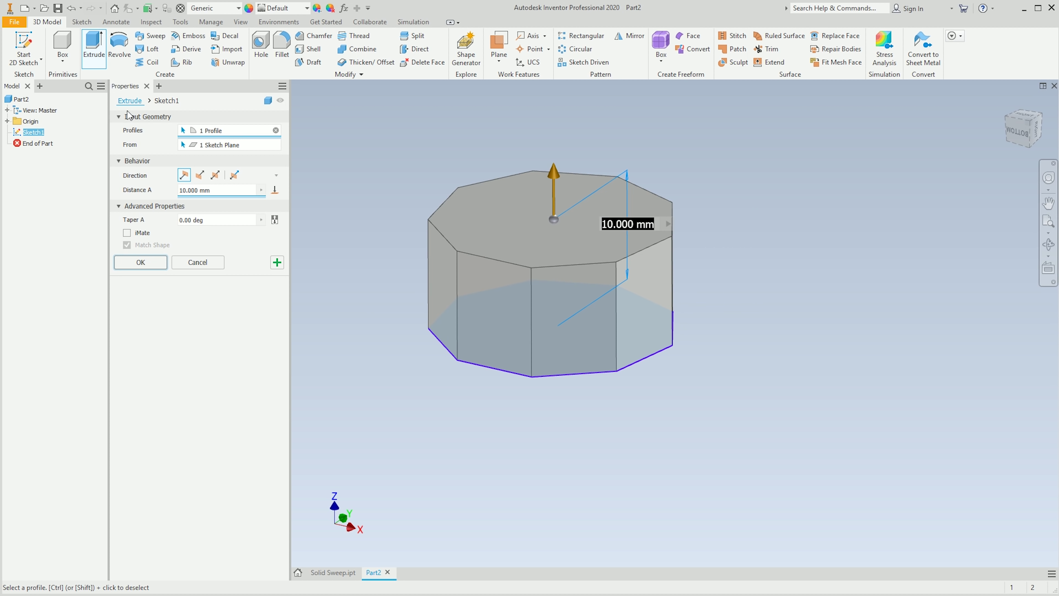
{"action": "left_click", "coordinate": [118, 45]}
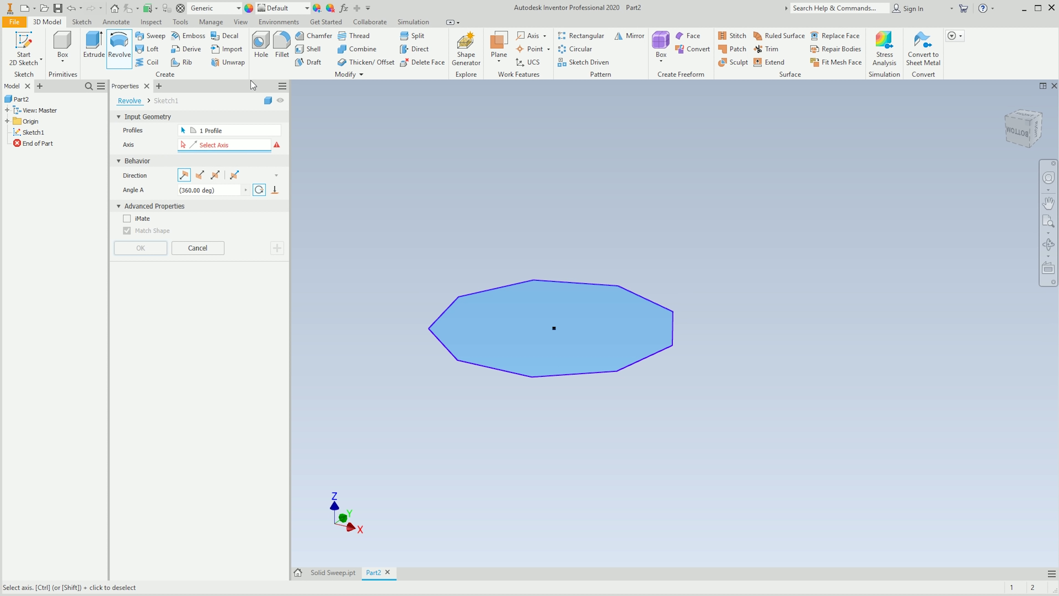
{"action": "left_click", "coordinate": [355, 37]}
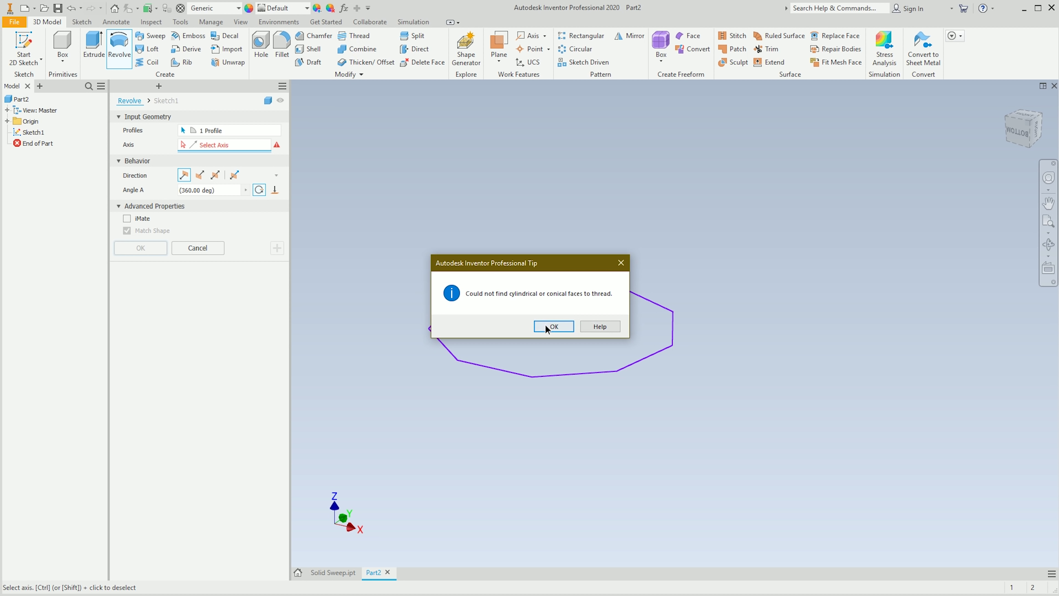
{"action": "left_click", "coordinate": [553, 326]}
Step: Try threading the Solid Sweep cylinder, cancel it, then preview extruding and revolving the octagon
{"action": "left_click", "coordinate": [333, 572]}
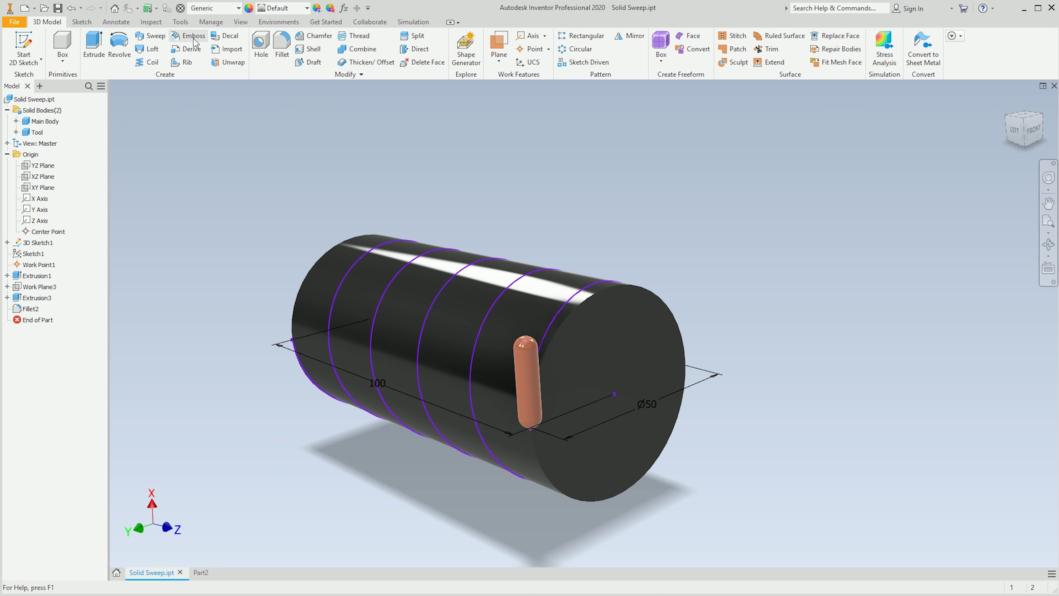
{"action": "left_click", "coordinate": [355, 36]}
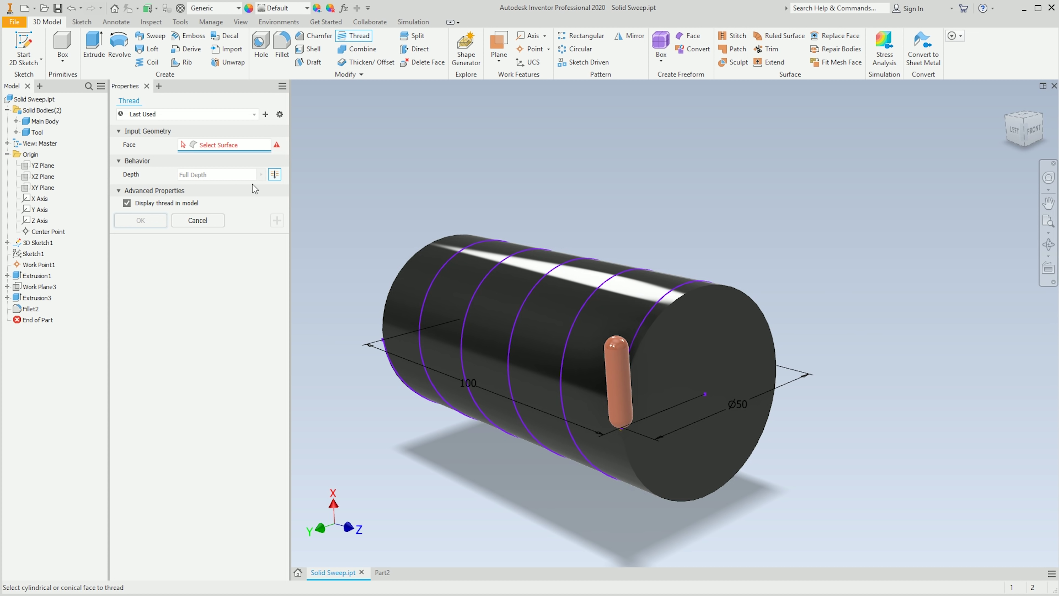
{"action": "left_click", "coordinate": [382, 572]}
{"action": "left_click", "coordinate": [146, 86]}
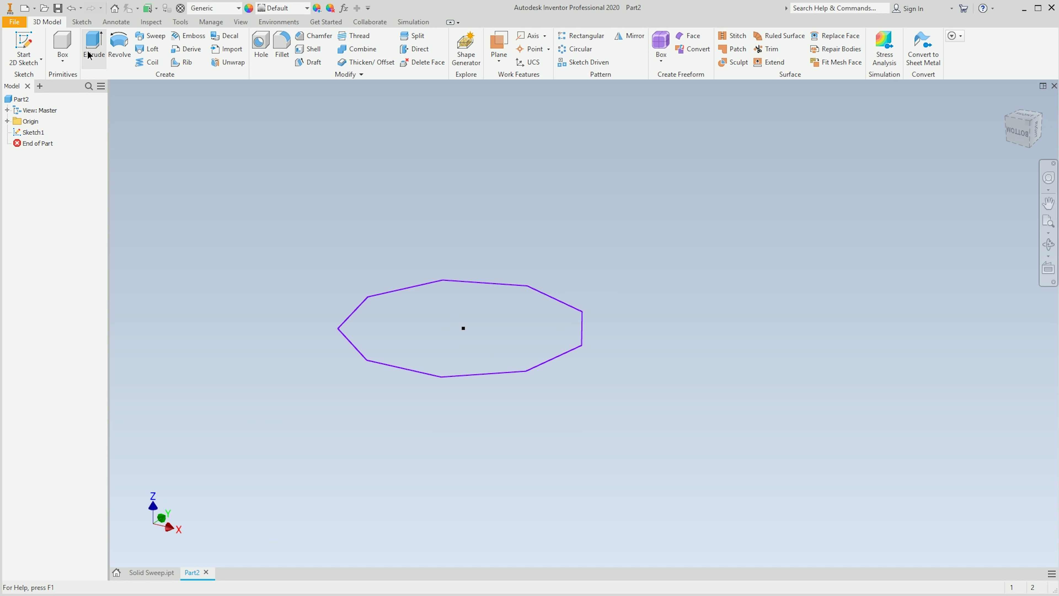
{"action": "left_click", "coordinate": [92, 48]}
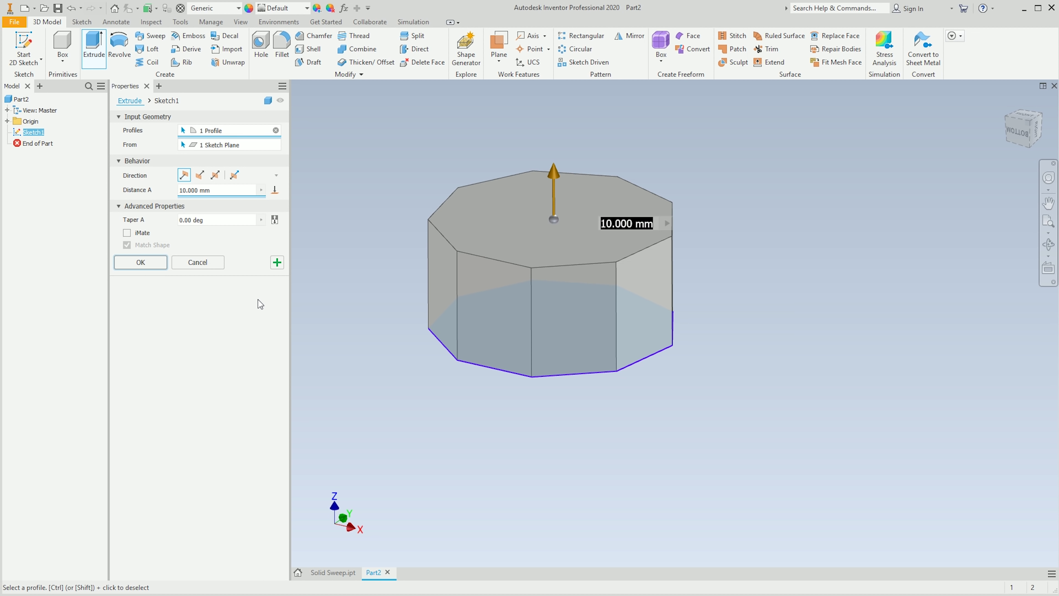
{"action": "left_click", "coordinate": [119, 46]}
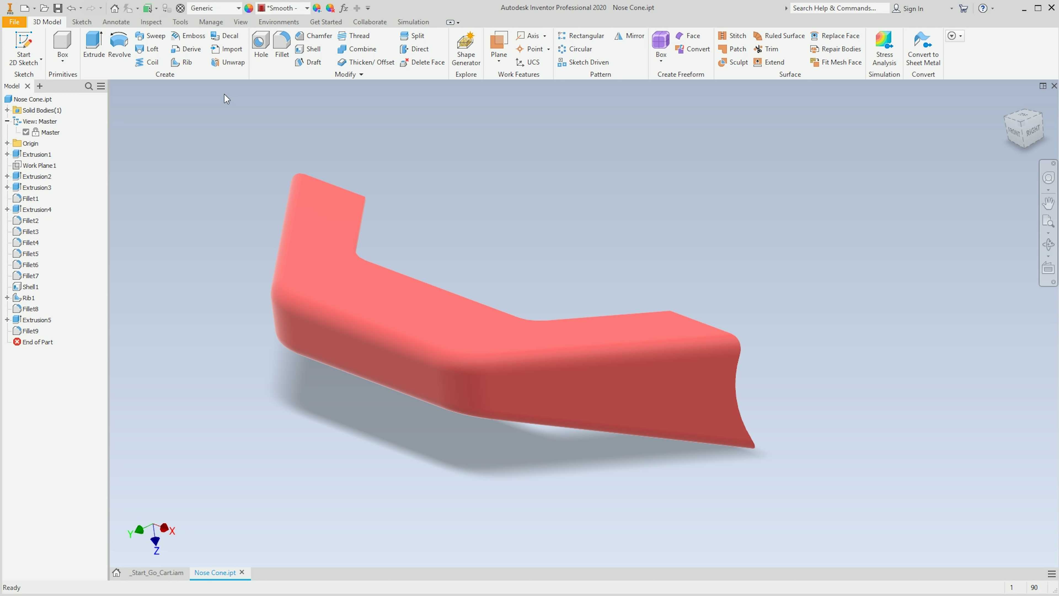
Step: Try an automatic face-chain Unwrap on the nose cone, then abandon it
{"action": "left_click", "coordinate": [228, 62]}
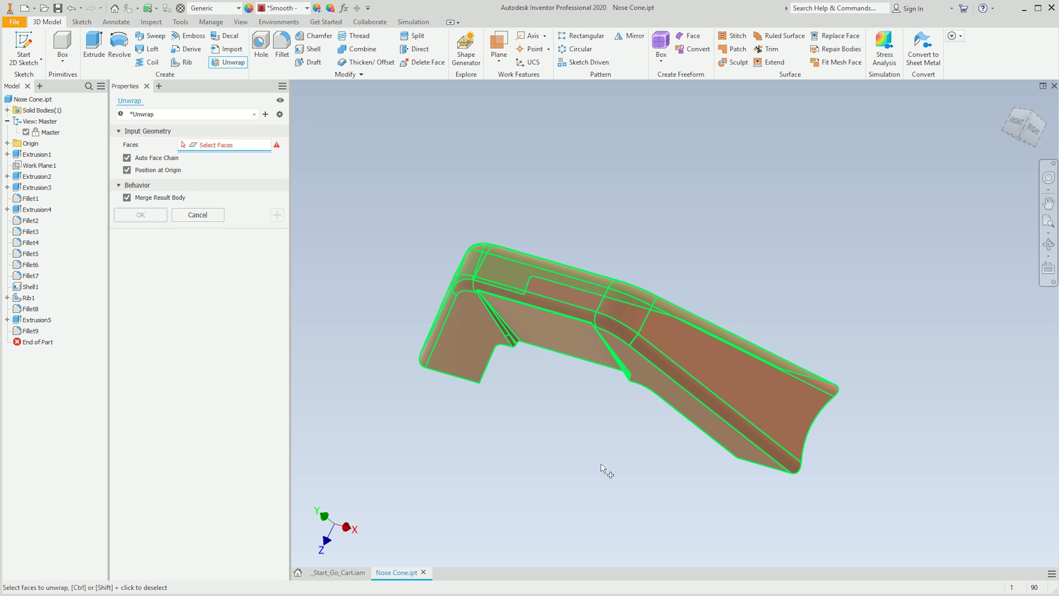
{"action": "left_click", "coordinate": [539, 457]}
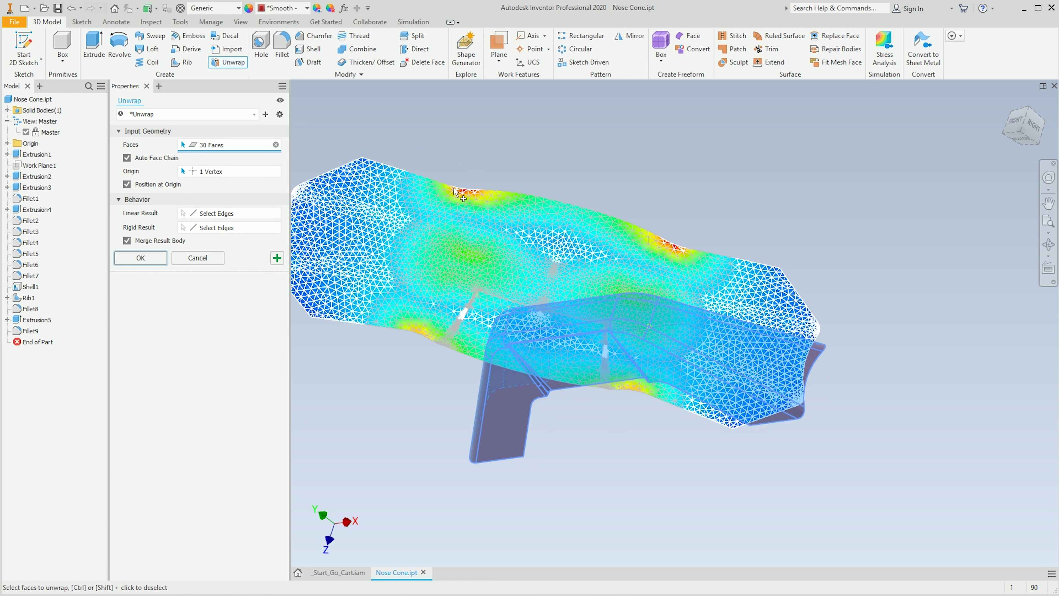
{"action": "left_click", "coordinate": [140, 257]}
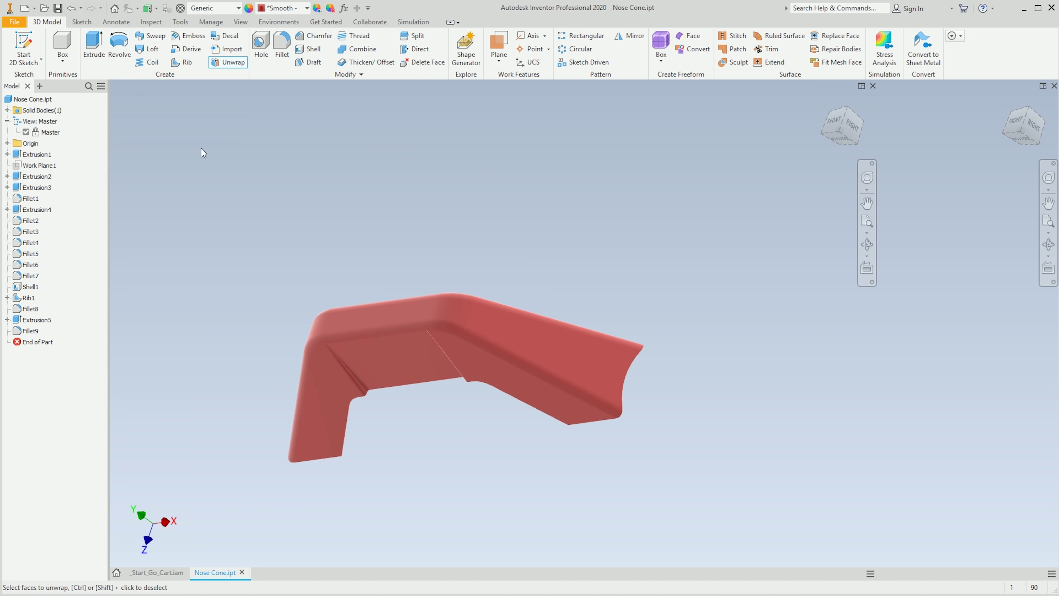
Step: Unwrap five hand-picked faces (long face, two fillets, top, side) from a chosen origin vertex
{"action": "left_click", "coordinate": [222, 64]}
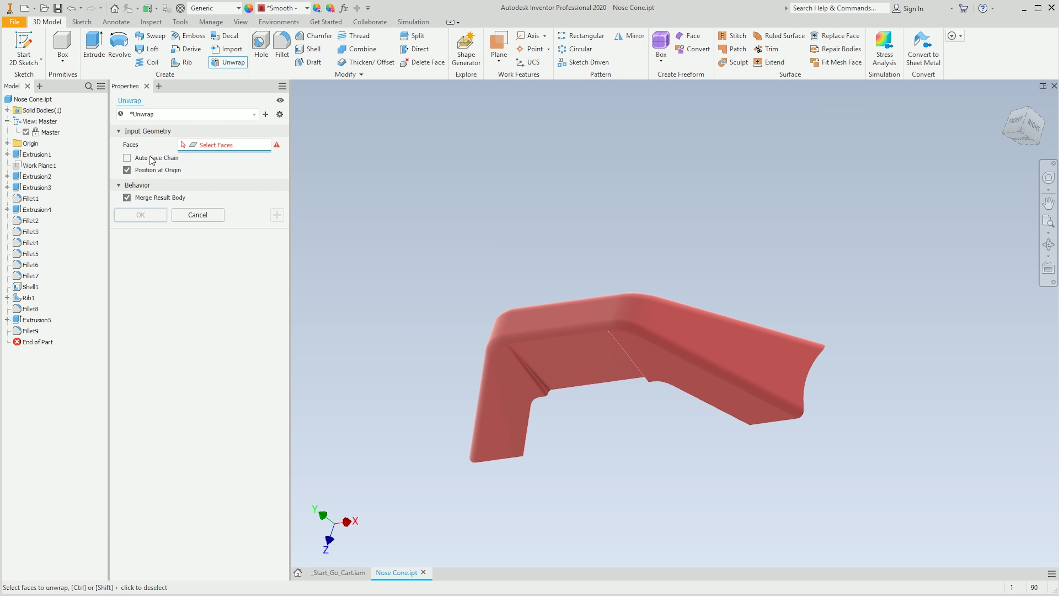
{"action": "left_click", "coordinate": [721, 357]}
{"action": "left_click", "coordinate": [633, 311]}
{"action": "left_click", "coordinate": [584, 315]}
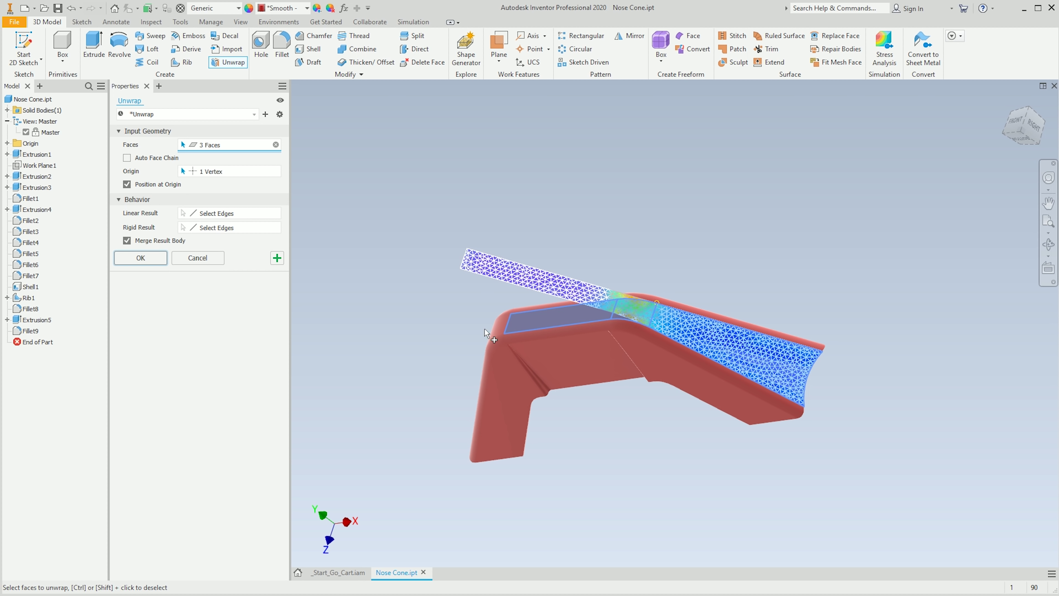
{"action": "middle_click_drag", "start_coordinate": [583, 315], "coordinate": [478, 307], "text": "shift"}
{"action": "left_click", "coordinate": [471, 299]}
{"action": "left_click", "coordinate": [430, 326]}
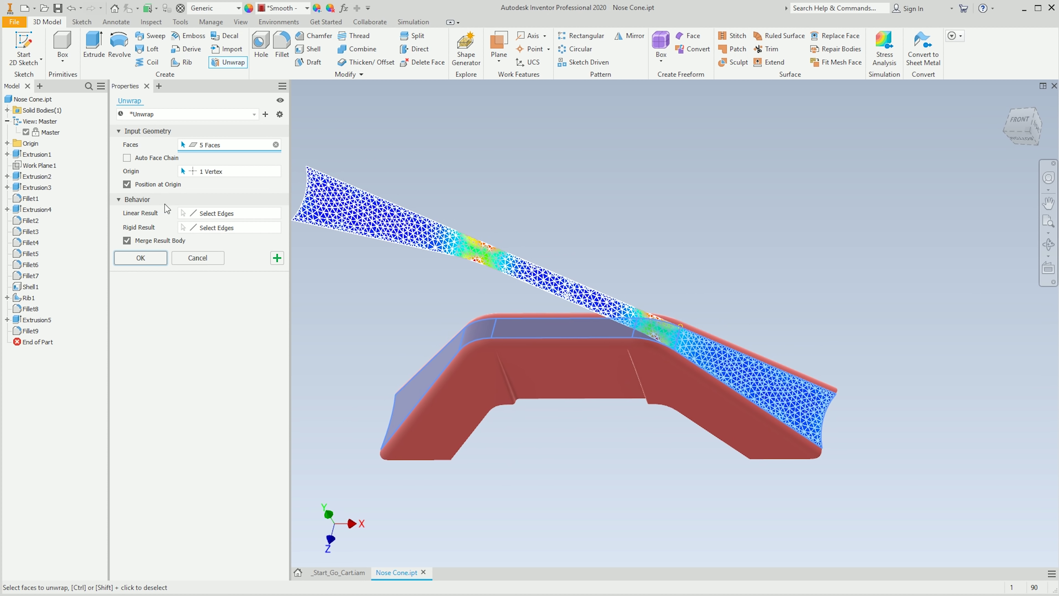
{"action": "left_click", "coordinate": [234, 171]}
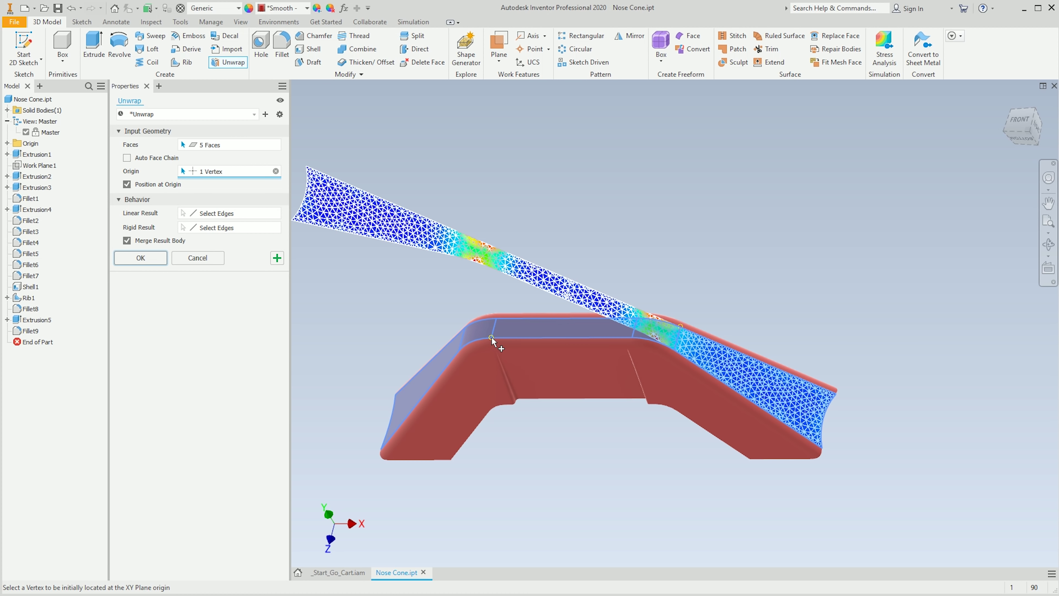
{"action": "left_click", "coordinate": [140, 257]}
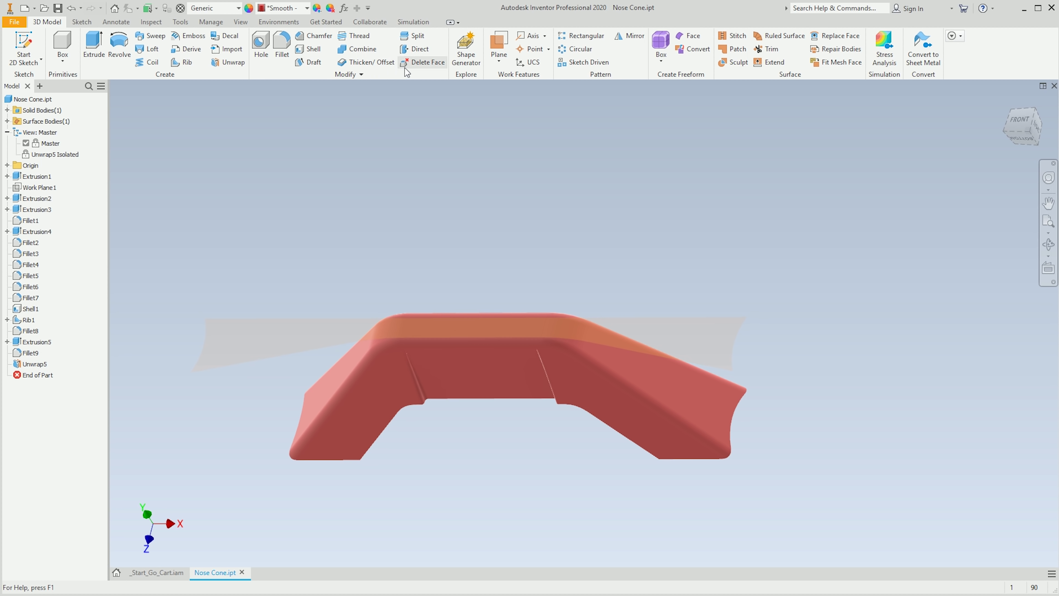
Step: Try thickening the unwrapped surface, undo it, and activate the Unwrap5 Isolated view
{"action": "left_click", "coordinate": [366, 62]}
{"action": "left_click", "coordinate": [296, 334]}
{"action": "left_click", "coordinate": [172, 247]}
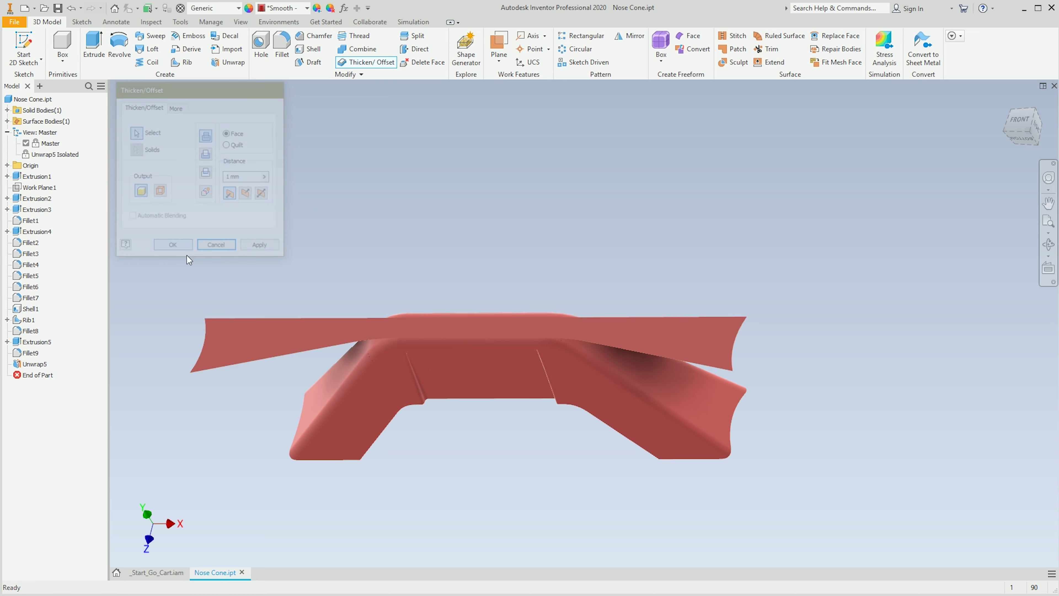
{"action": "key", "text": "ctrl+z"}
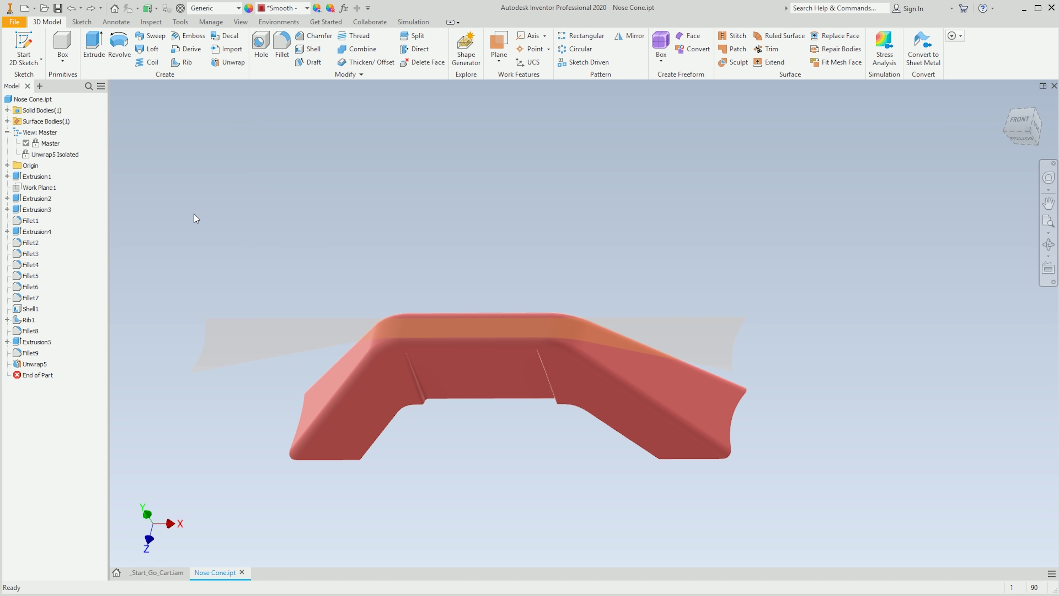
{"action": "double_click", "coordinate": [28, 155]}
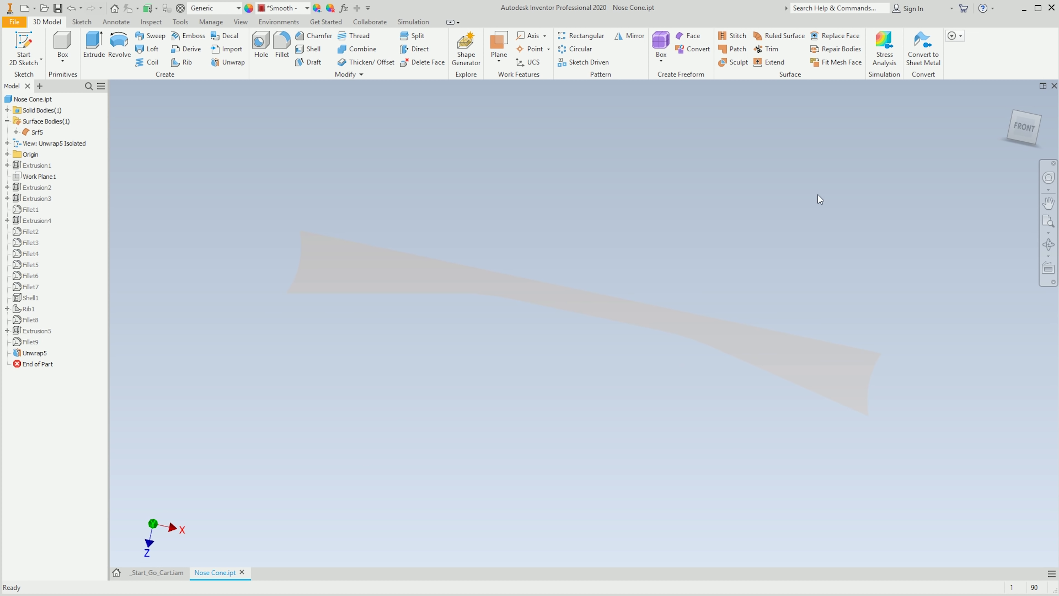
Step: Create a Standard.idw drawing with a base view of the flat nose cone, then return to Nose Cone.ipt
{"action": "right_click", "coordinate": [31, 102]}
{"action": "left_click", "coordinate": [90, 145]}
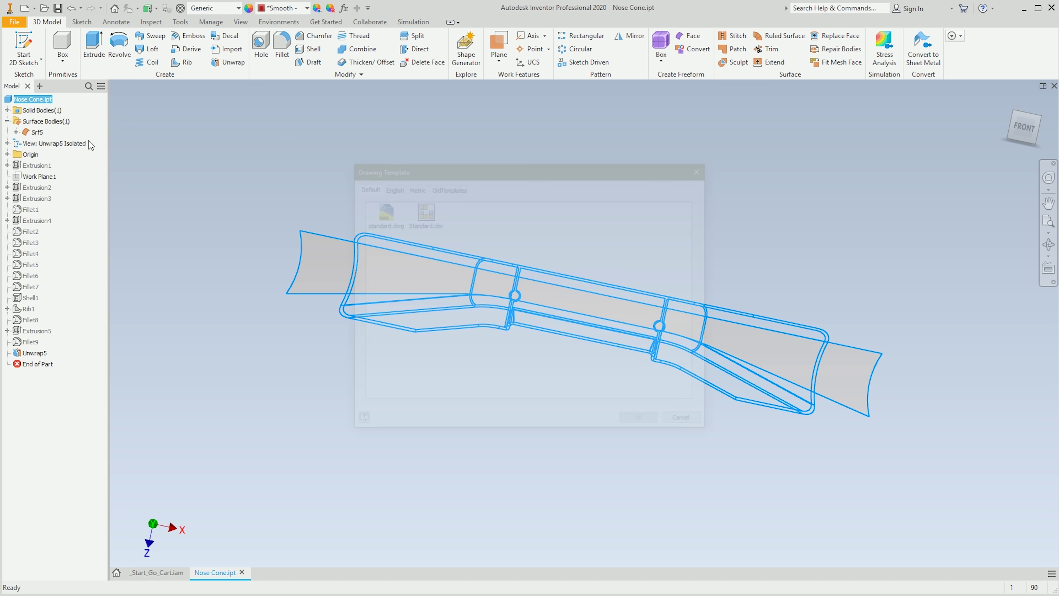
{"action": "double_click", "coordinate": [422, 210]}
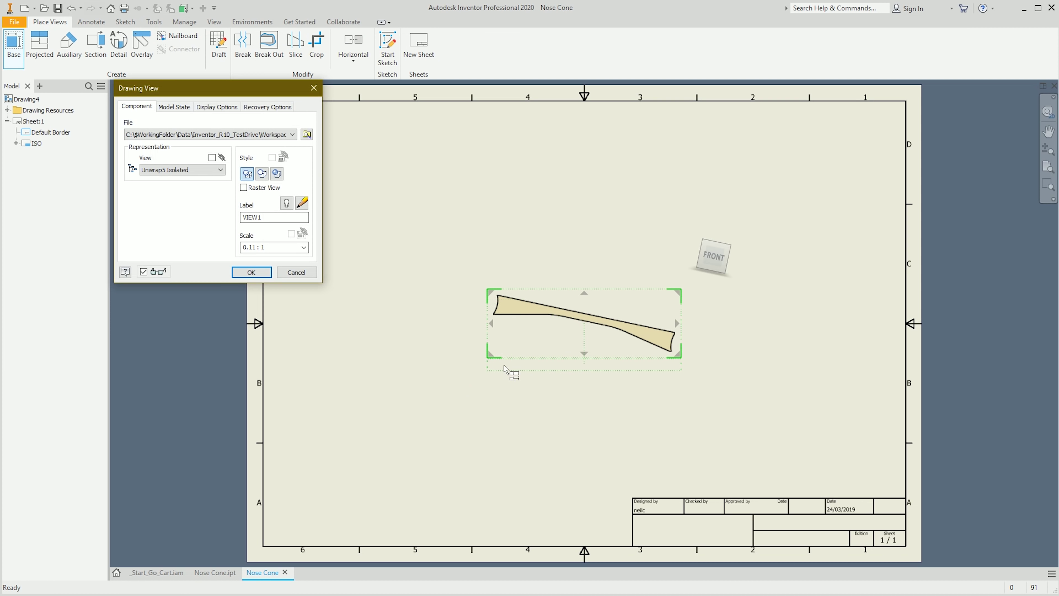
{"action": "left_click", "coordinate": [252, 272]}
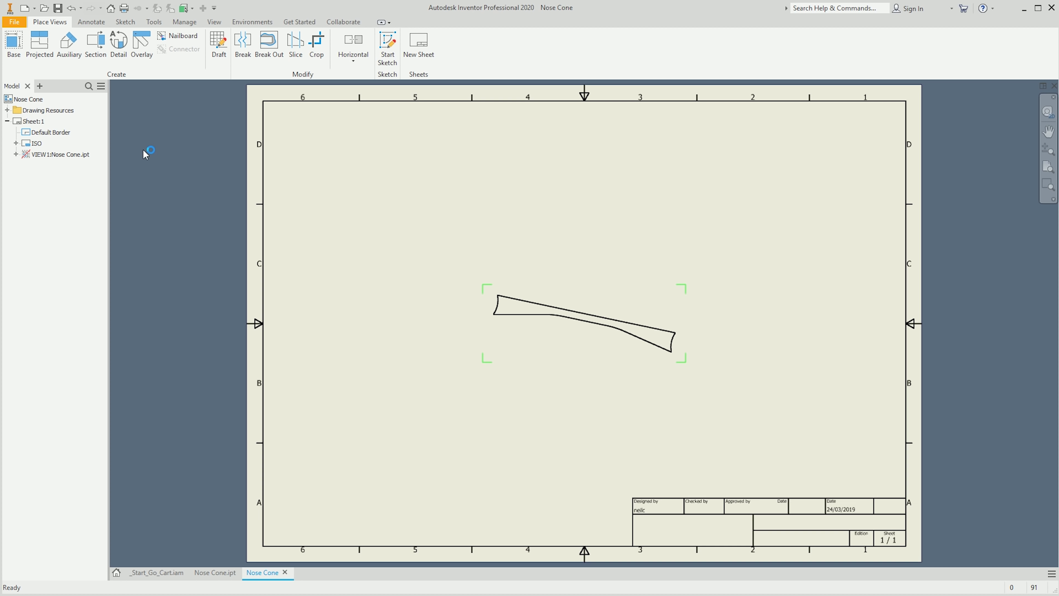
{"action": "left_click", "coordinate": [215, 572]}
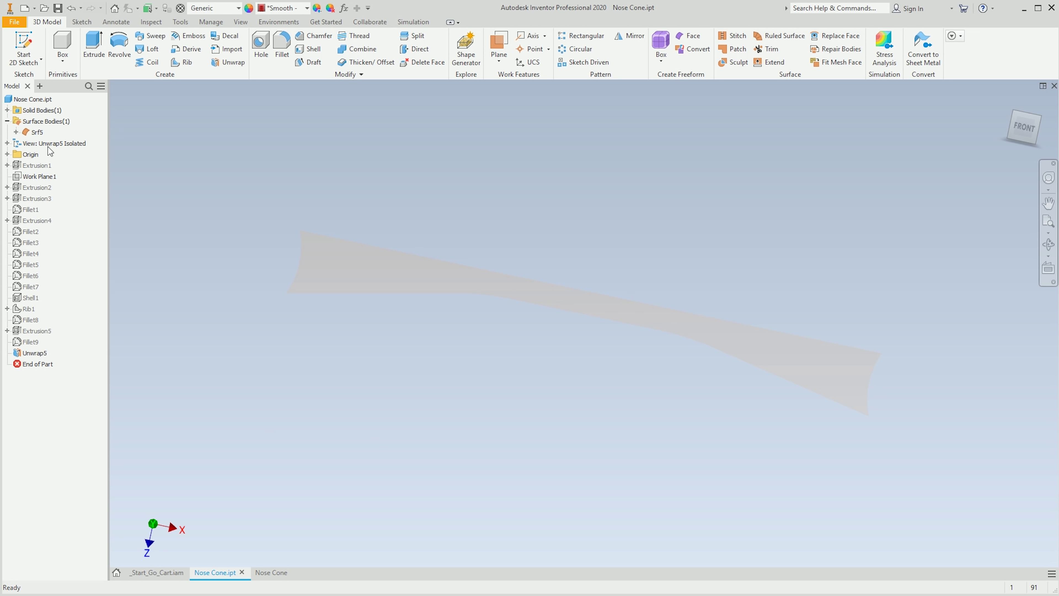
Step: Expand the Unwrap5 Isolated view node and activate the Master view
{"action": "left_click", "coordinate": [7, 143]}
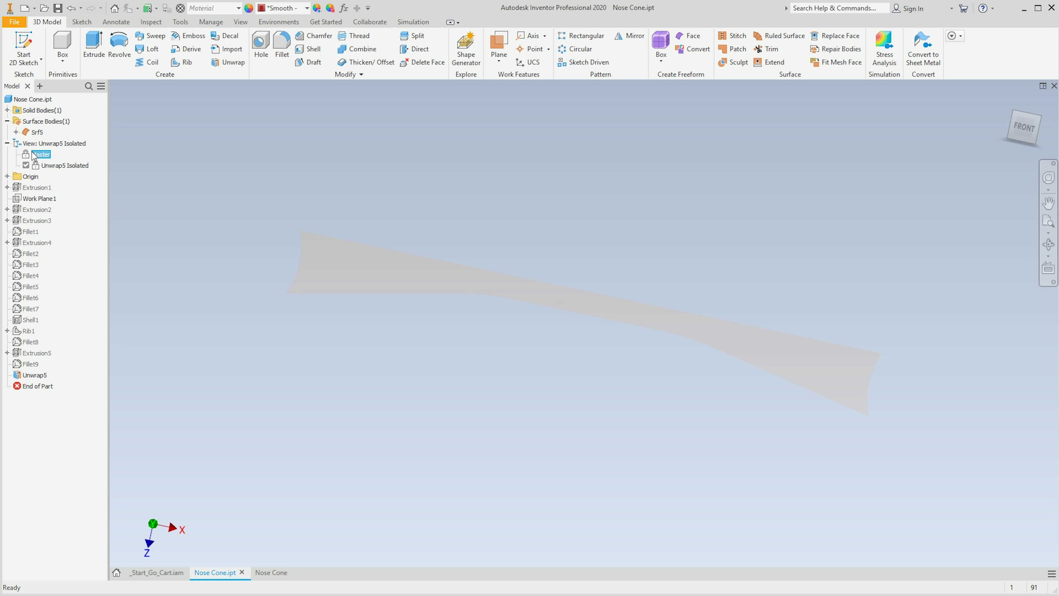
{"action": "double_click", "coordinate": [41, 154]}
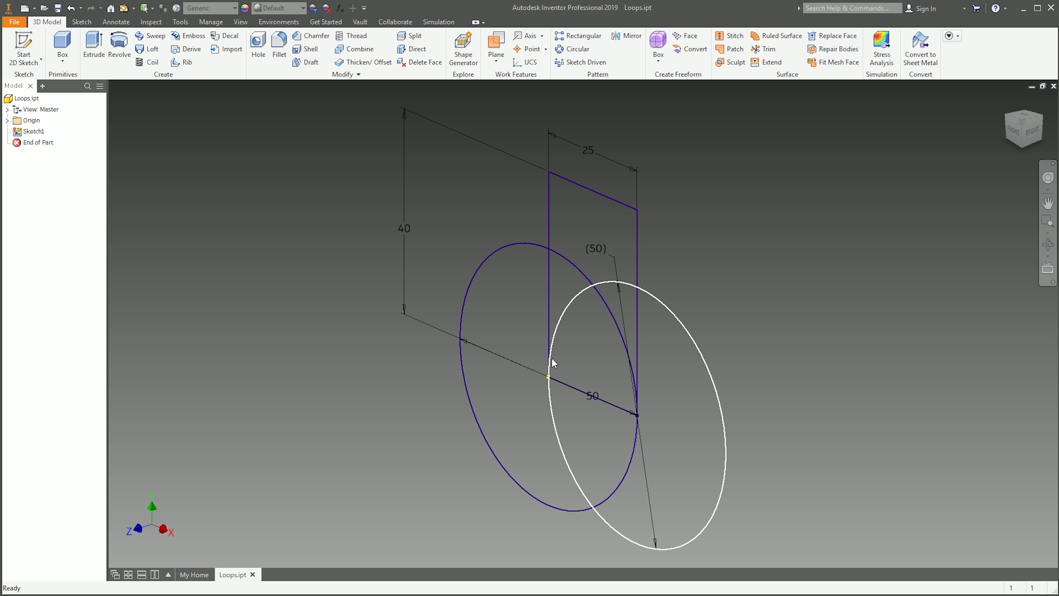
{"action": "left_click", "coordinate": [94, 48]}
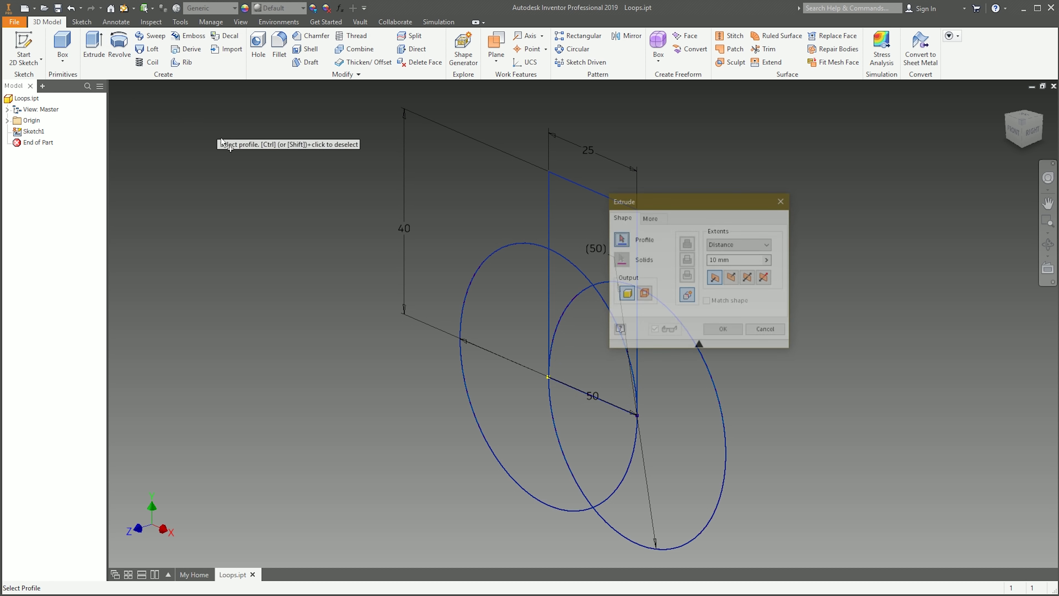
{"action": "middle_click_drag", "start_coordinate": [579, 355], "coordinate": [438, 343]}
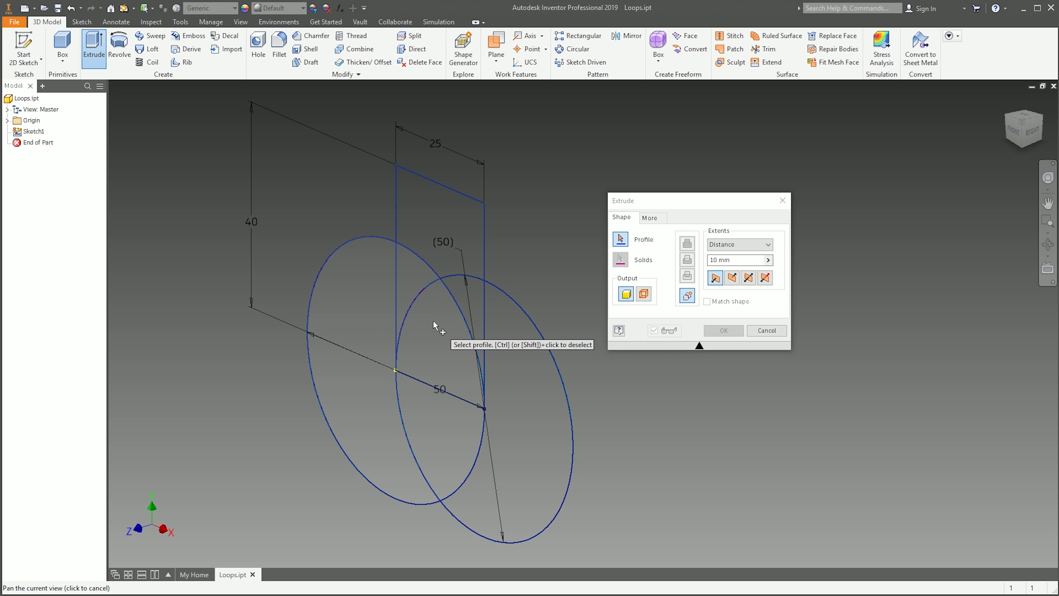
{"action": "key", "text": "Escape"}
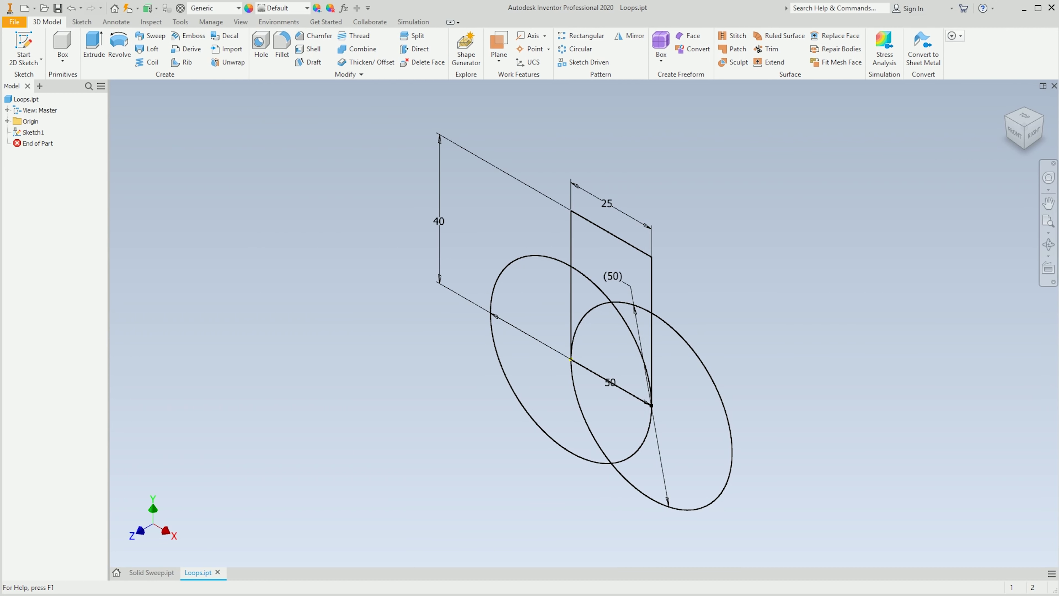
Step: Start an extrude and pick a circle region of the loop sketch as its profile
{"action": "left_click", "coordinate": [94, 43]}
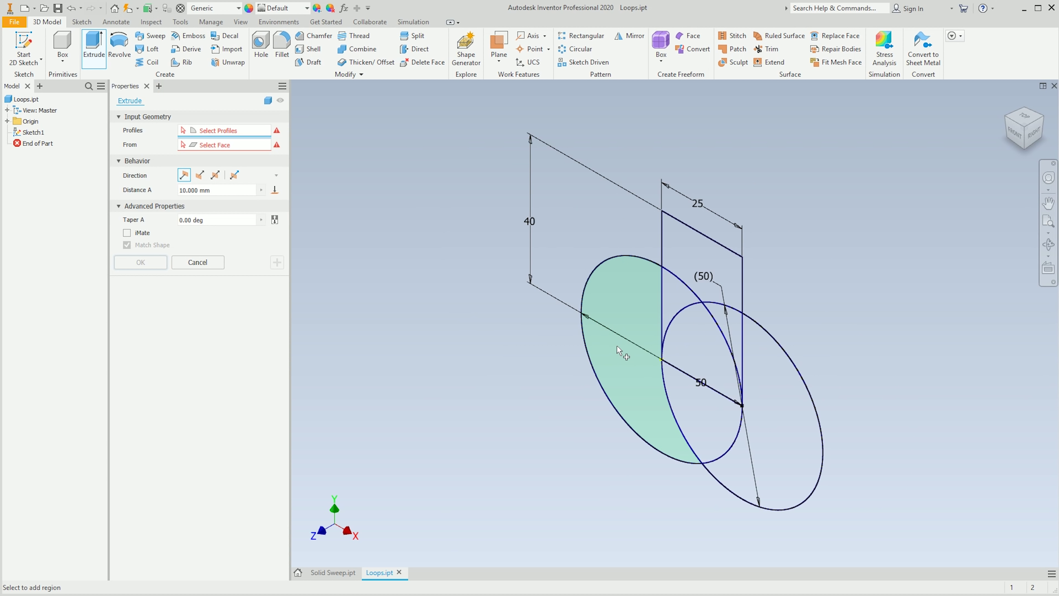
{"action": "left_click", "coordinate": [697, 332]}
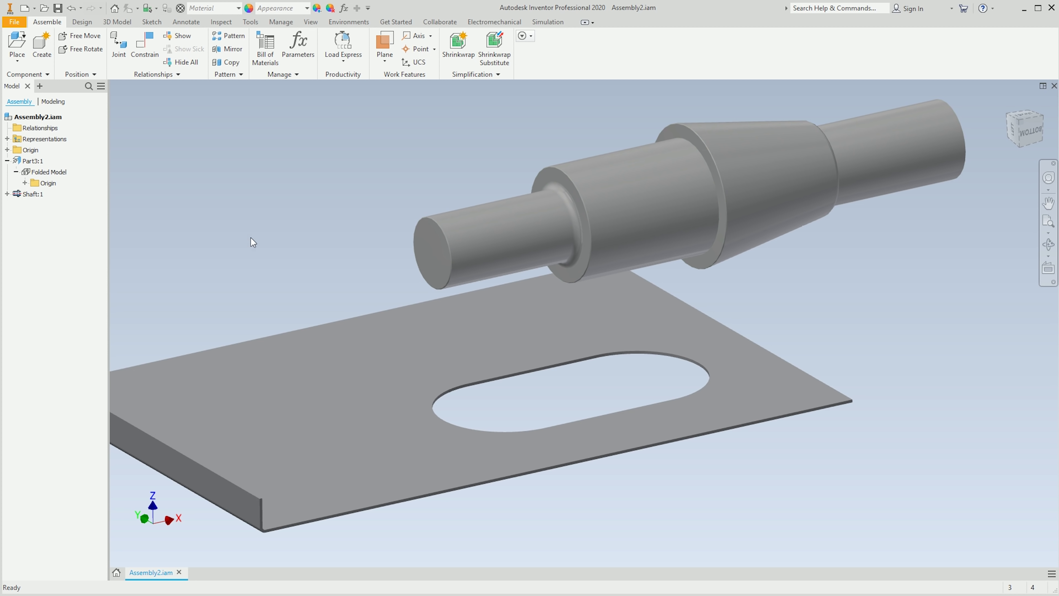
{"action": "left_click", "coordinate": [122, 44]}
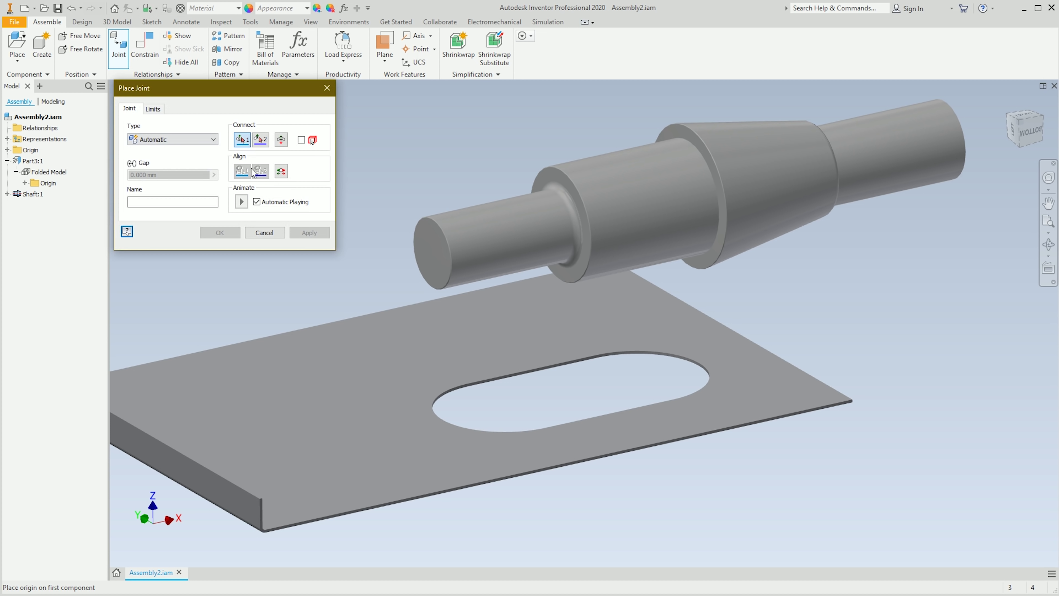
{"action": "left_click", "coordinate": [492, 217]}
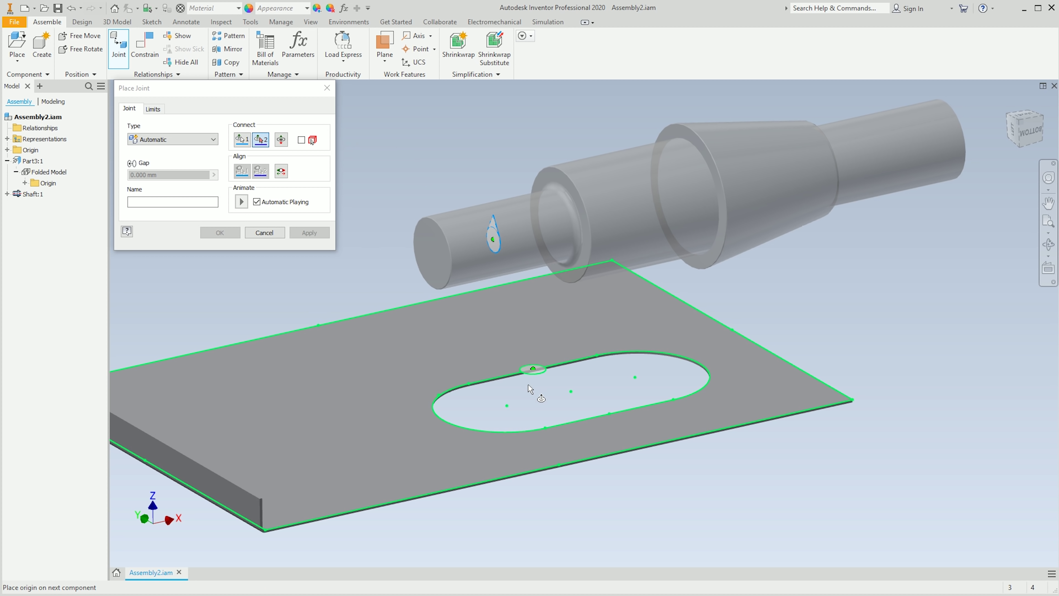
{"action": "left_click", "coordinate": [571, 391]}
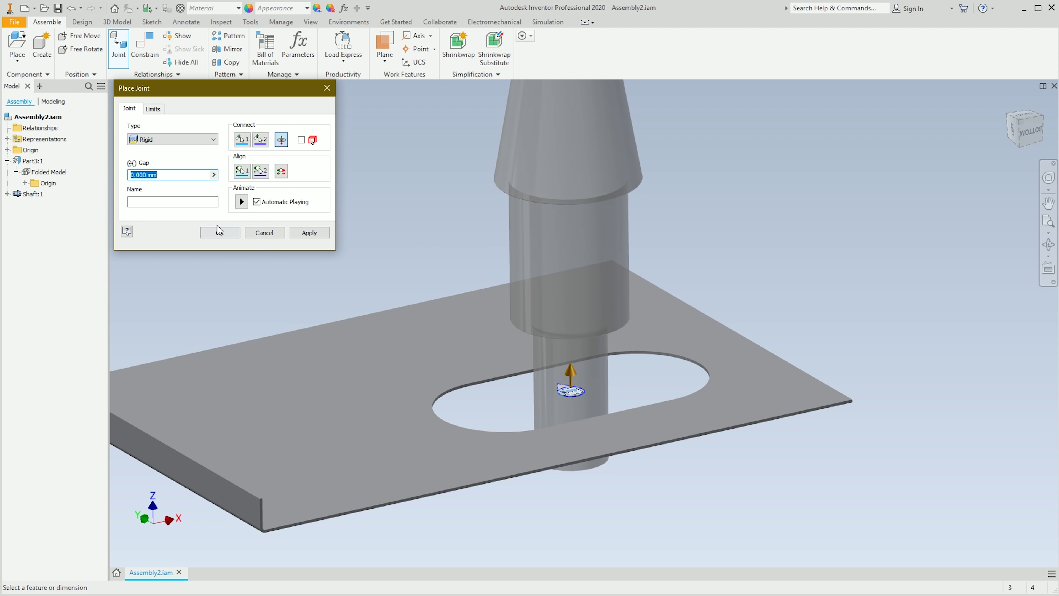
{"action": "left_click", "coordinate": [221, 233]}
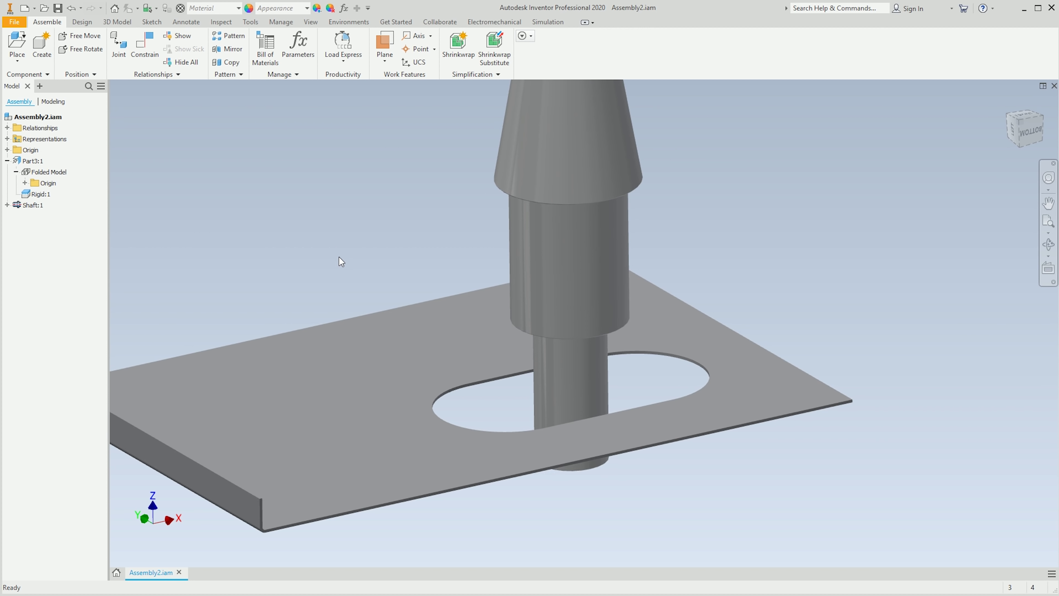
{"action": "key", "text": "ctrl+z"}
Step: Begin a constraint on the shaft axis, then cancel it with Esc
{"action": "left_click", "coordinate": [160, 55]}
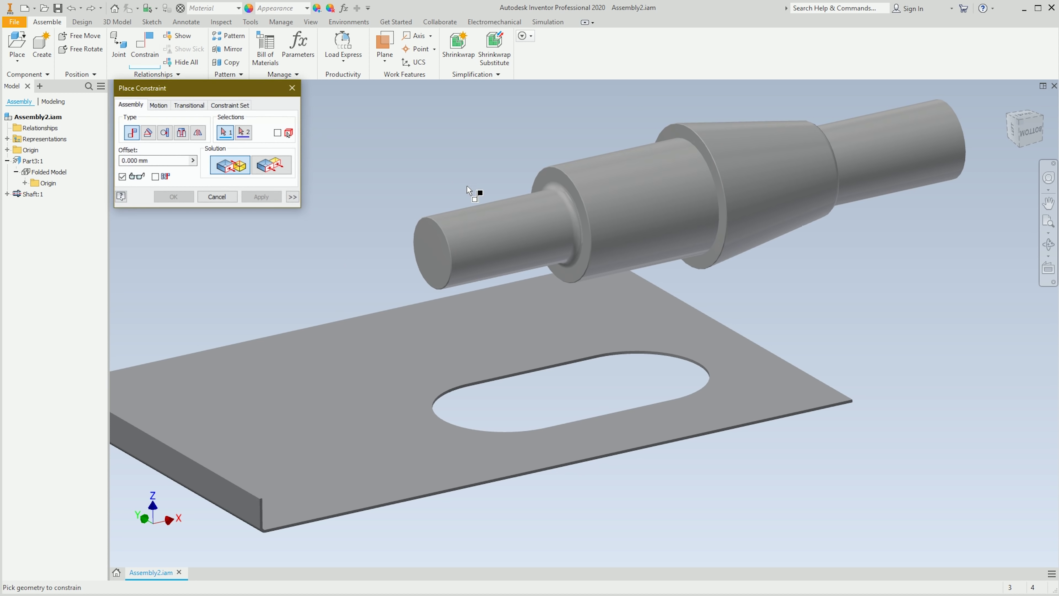
{"action": "left_click", "coordinate": [498, 227]}
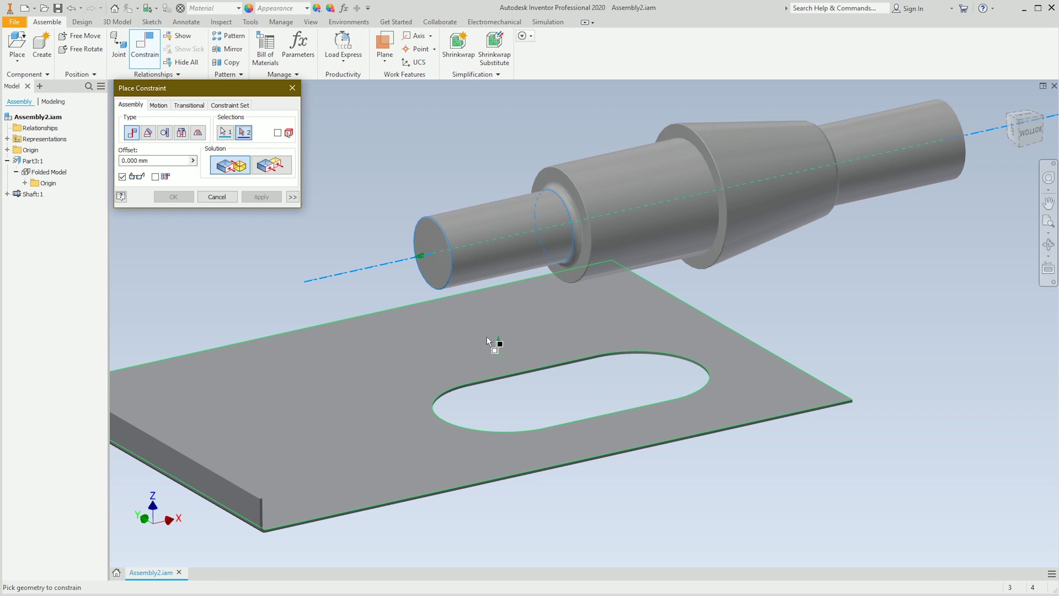
{"action": "key", "text": "Escape"}
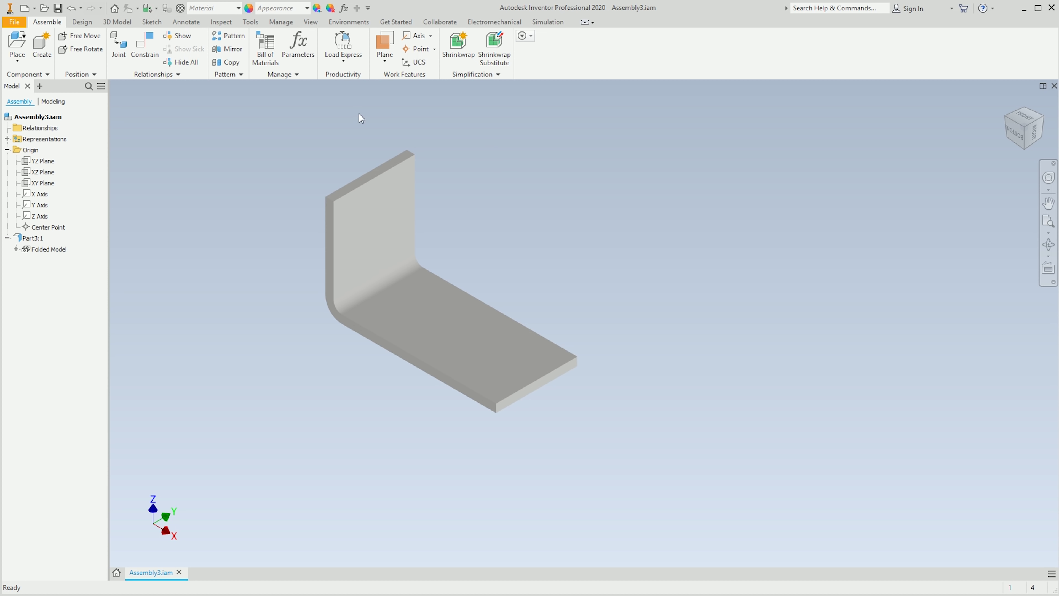
Step: Mirror Part3:1 across the YZ Plane as Part3_MIR2, then edit the original bracket in place
{"action": "left_click", "coordinate": [227, 49]}
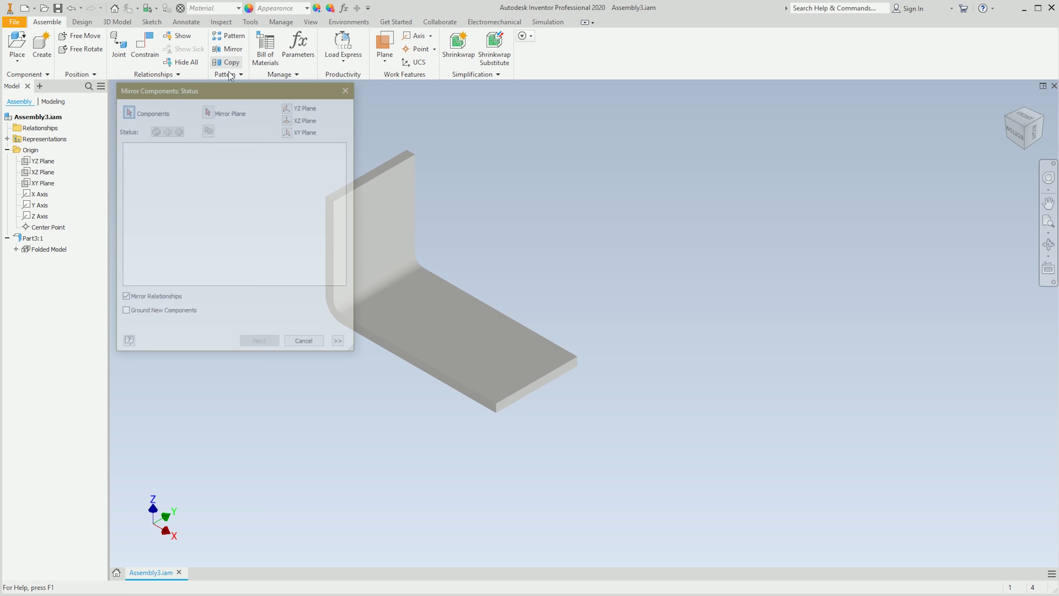
{"action": "left_click", "coordinate": [403, 211]}
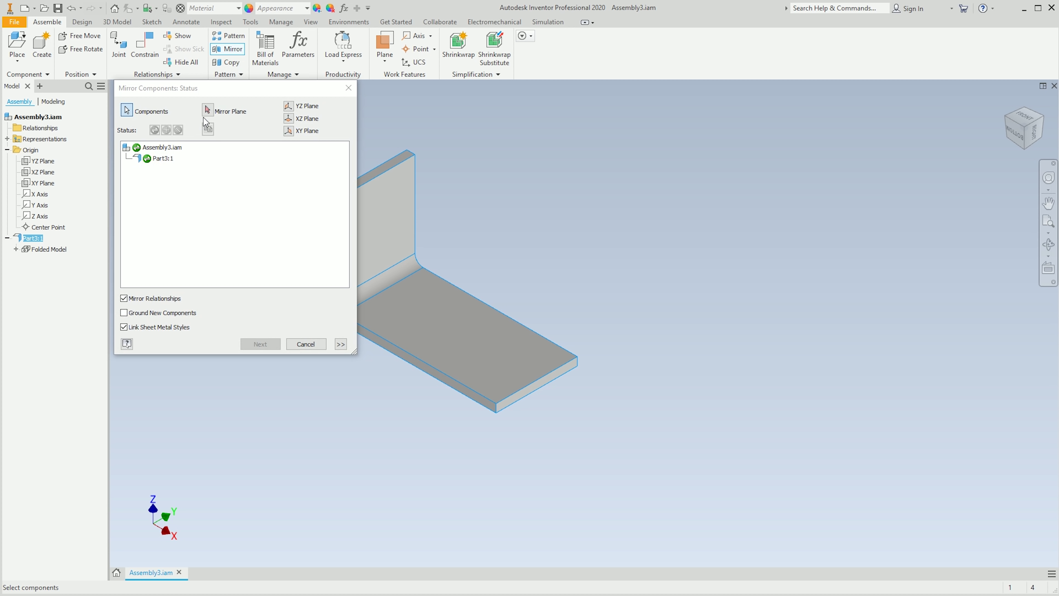
{"action": "left_click", "coordinate": [301, 105]}
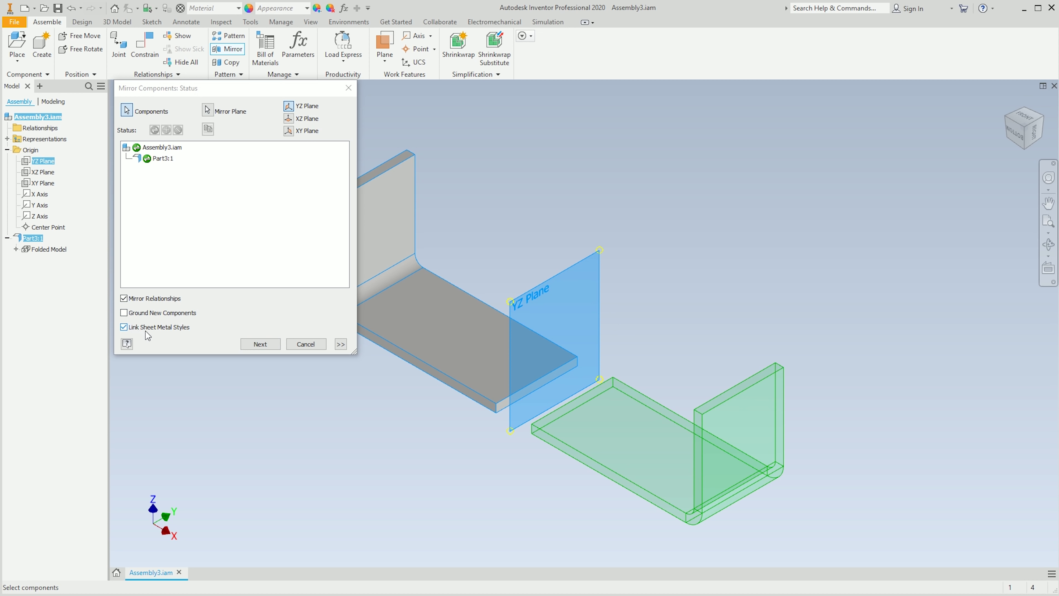
{"action": "left_click", "coordinate": [263, 343]}
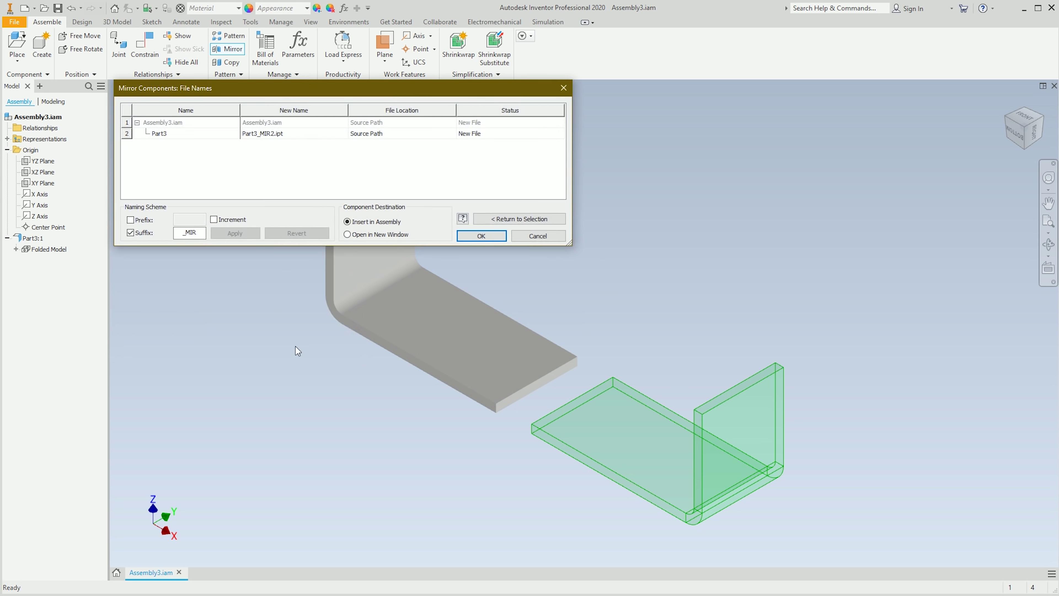
{"action": "left_click", "coordinate": [479, 236]}
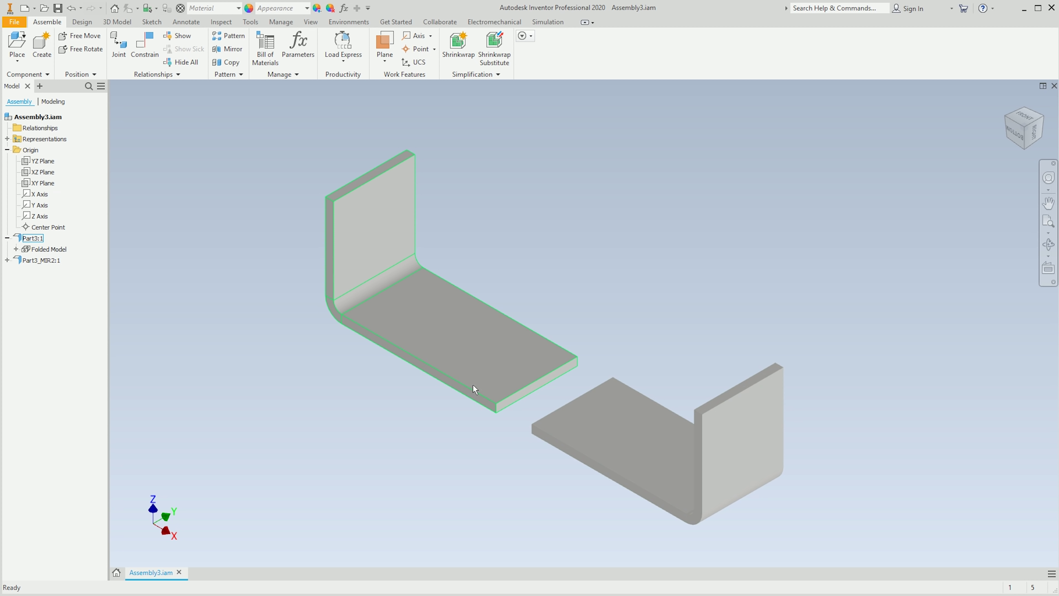
{"action": "double_click", "coordinate": [409, 327]}
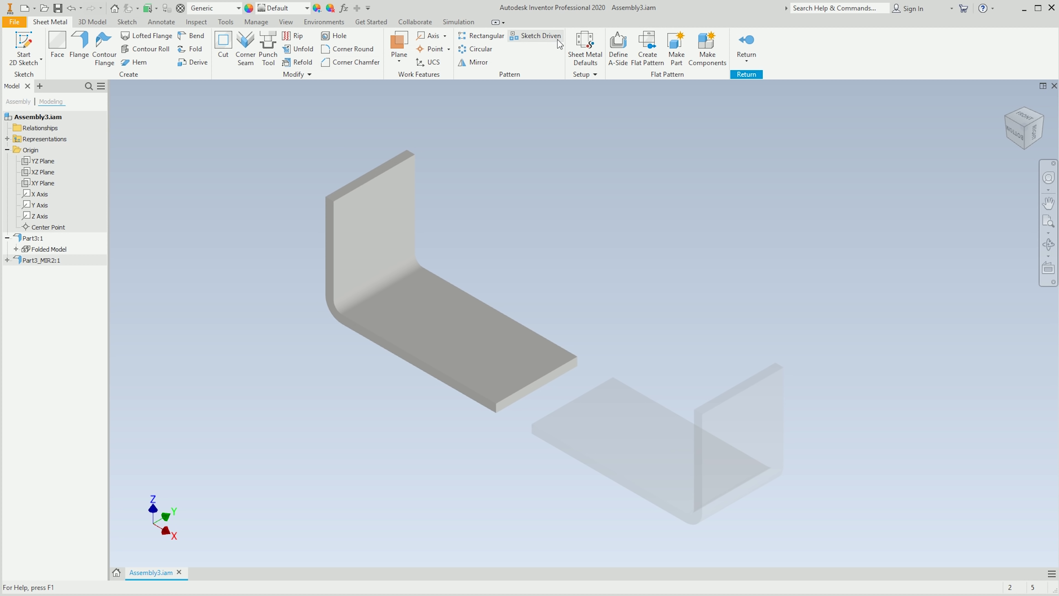
Step: Change the TFI sheet-metal rule thickness from 2 mm to 4 mm, save it, and return to the assembly
{"action": "left_click", "coordinate": [586, 46]}
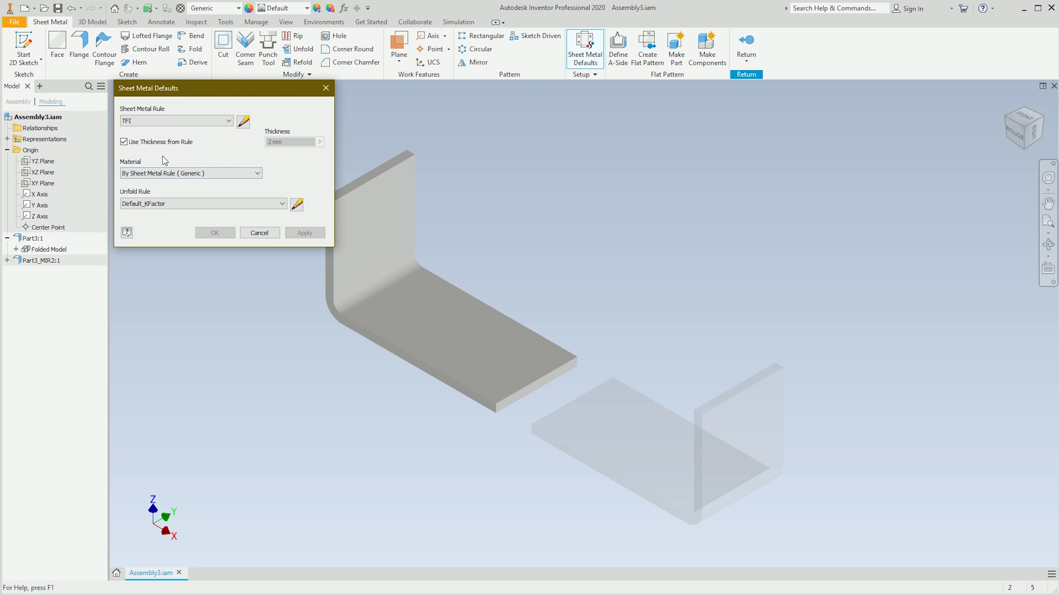
{"action": "left_click", "coordinate": [243, 122]}
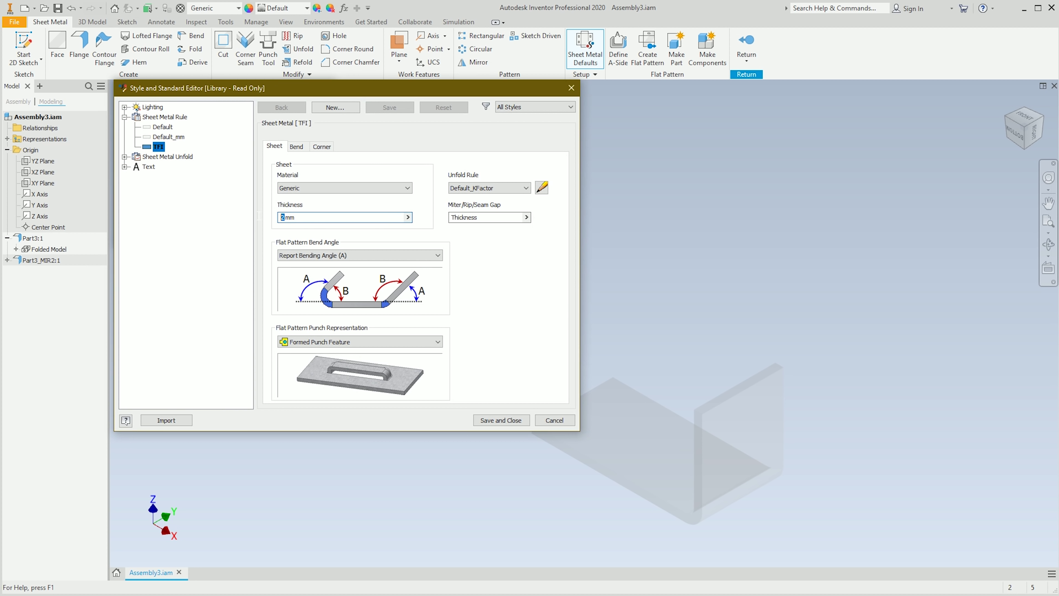
{"action": "type", "text": "4"}
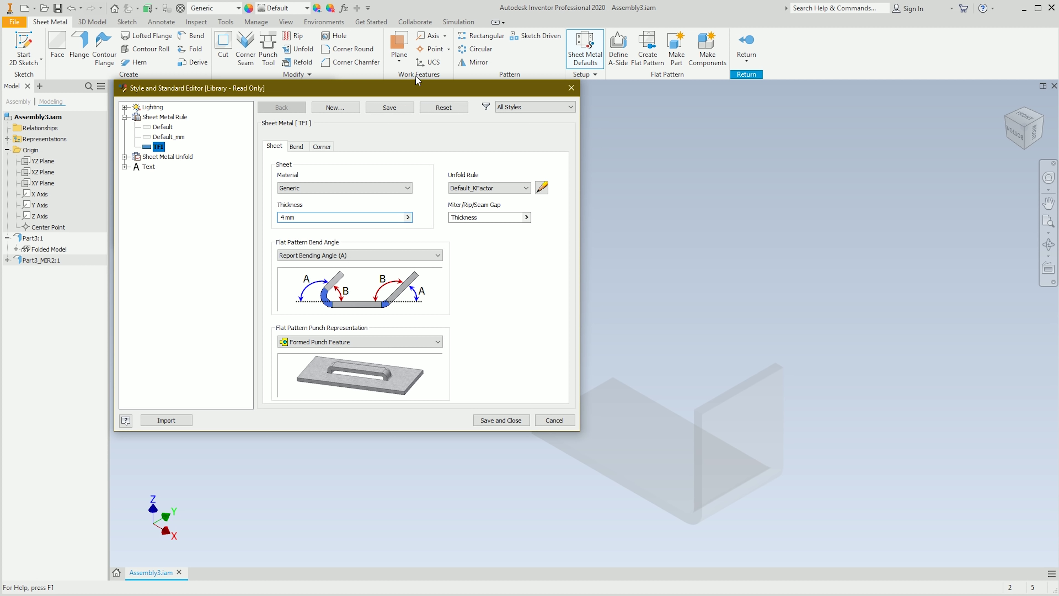
{"action": "left_click", "coordinate": [397, 109]}
{"action": "left_click", "coordinate": [501, 420]}
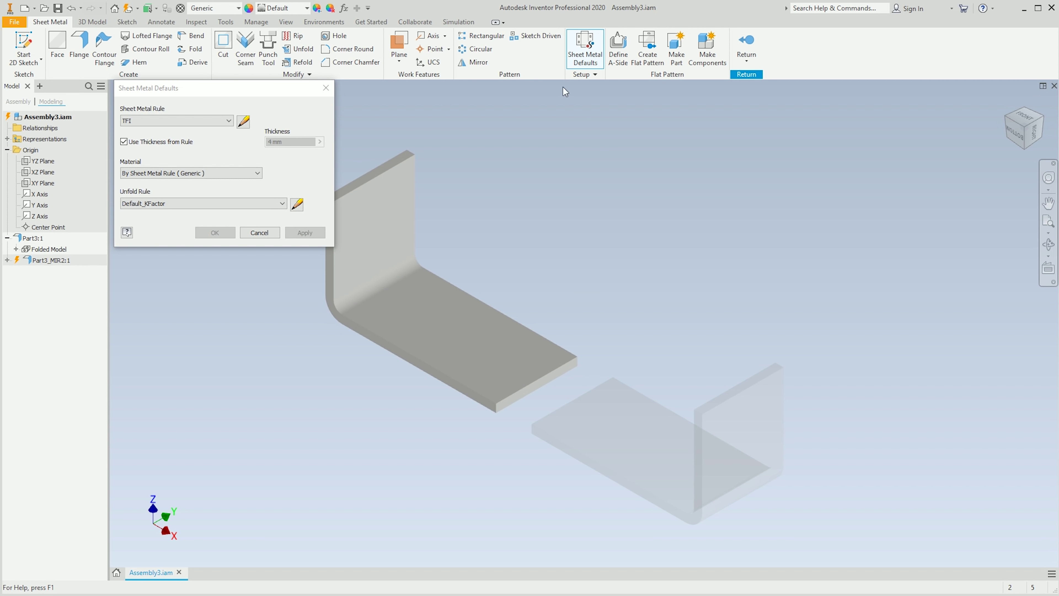
{"action": "left_click", "coordinate": [255, 233]}
{"action": "left_click", "coordinate": [747, 46]}
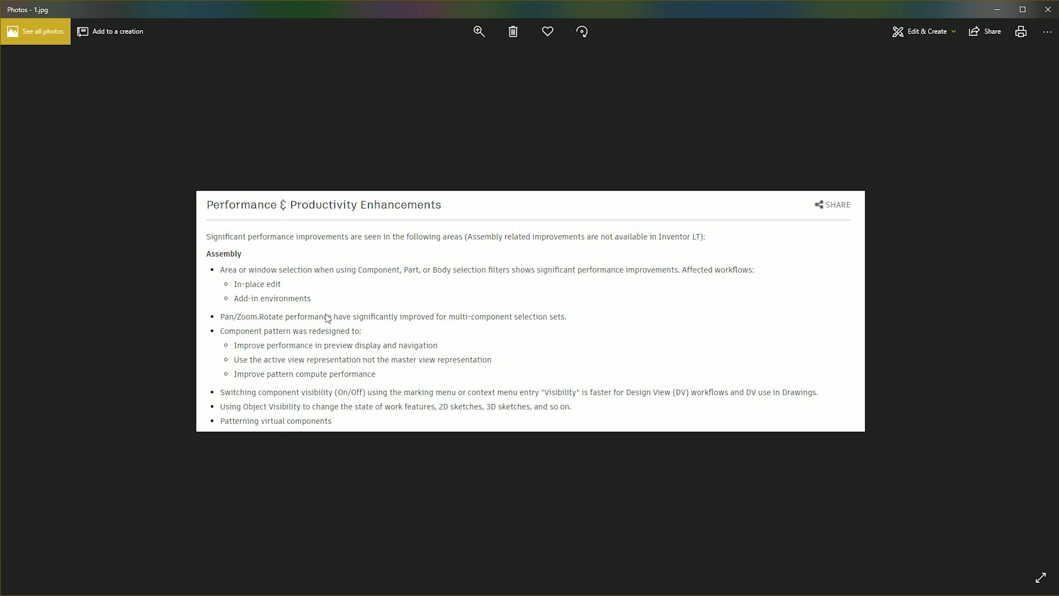
Step: Advance through the release-note images 2.jpg and 3.jpg
{"action": "key", "text": "Right"}
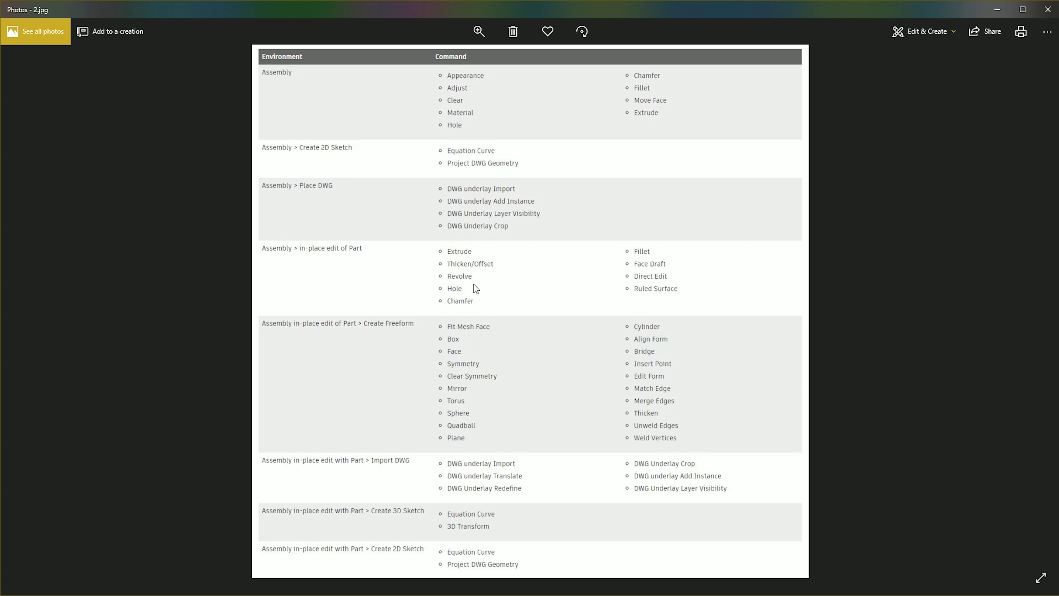
{"action": "key", "text": "Right"}
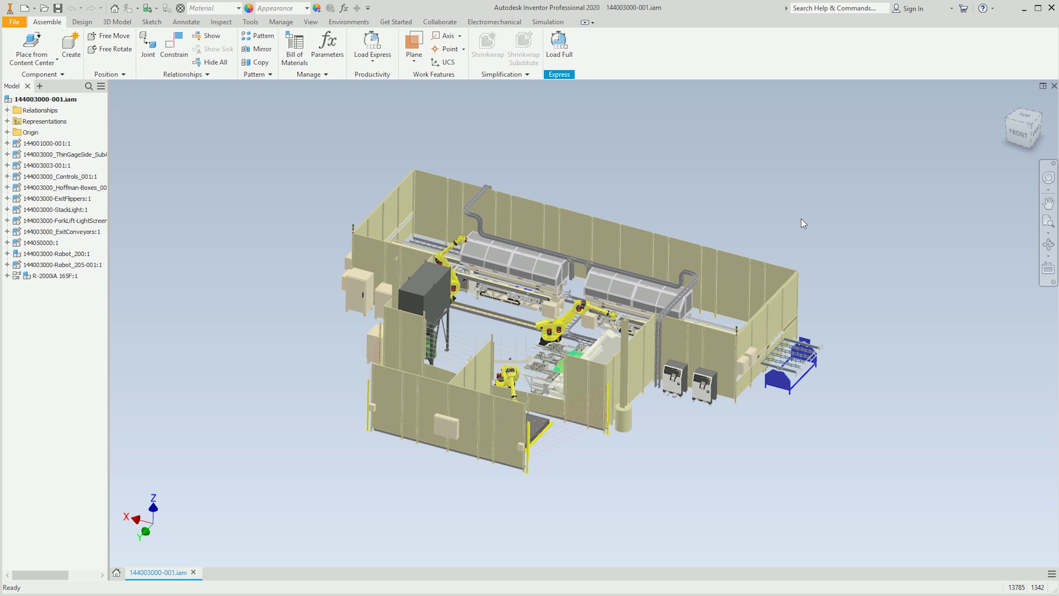
Step: Orbit and pan around the robotic work cell, then return to the Home view with F6
{"action": "middle_click_drag", "start_coordinate": [844, 198], "coordinate": [704, 175], "text": "shift"}
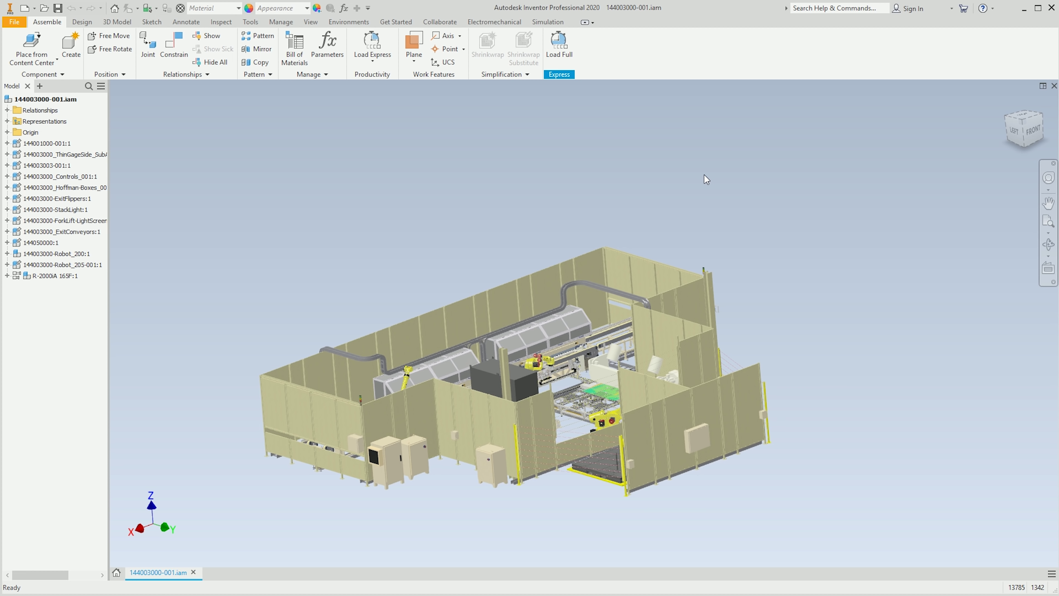
{"action": "middle_click_drag", "start_coordinate": [664, 164], "coordinate": [651, 138]}
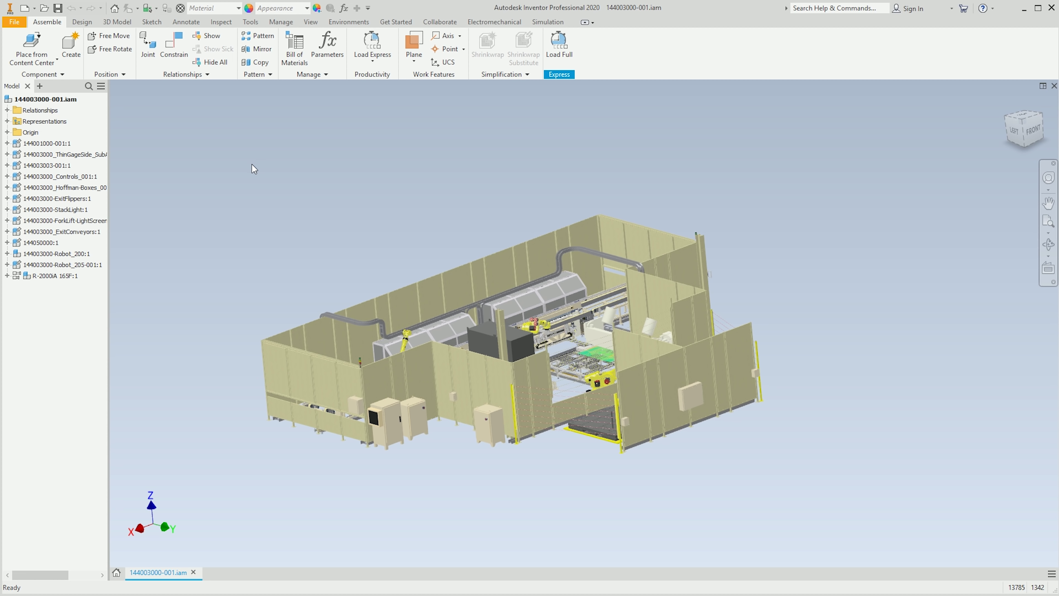
{"action": "middle_click_drag", "start_coordinate": [260, 147], "coordinate": [501, 159], "text": "shift"}
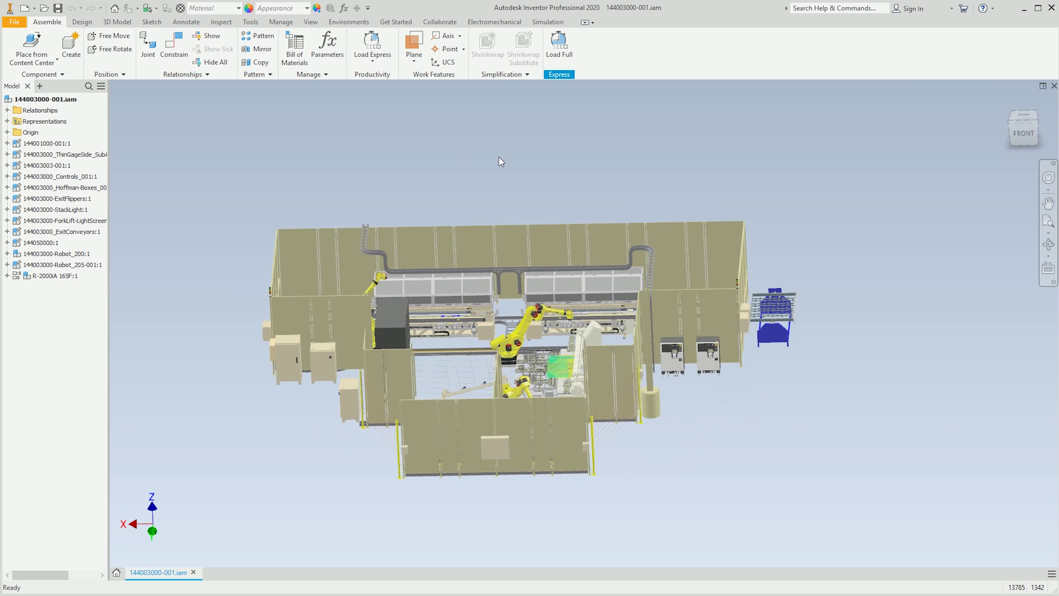
{"action": "key", "text": "F6"}
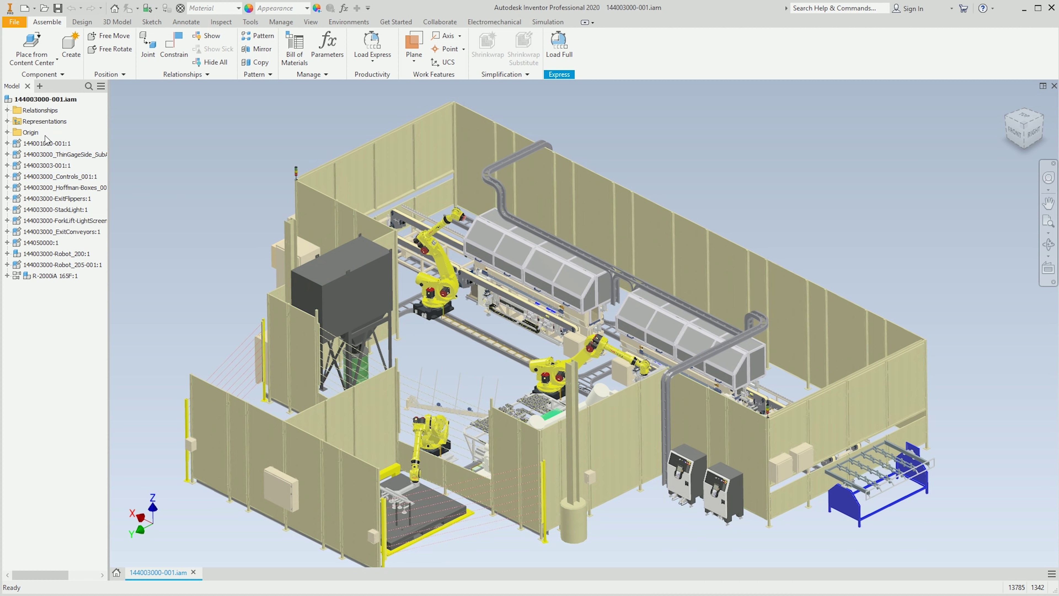
{"action": "left_click", "coordinate": [7, 121]}
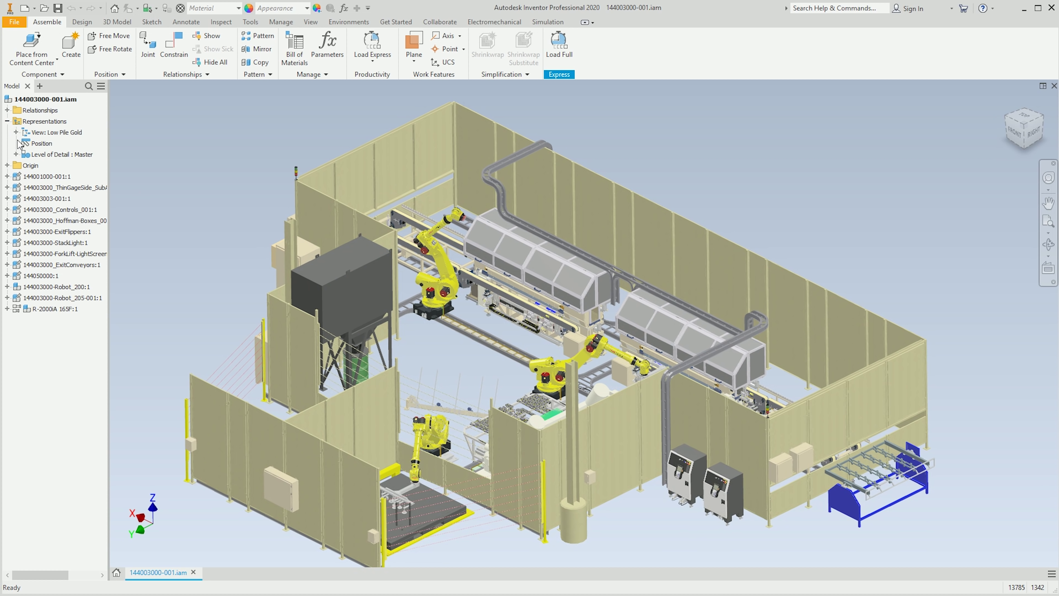
{"action": "left_click", "coordinate": [7, 110]}
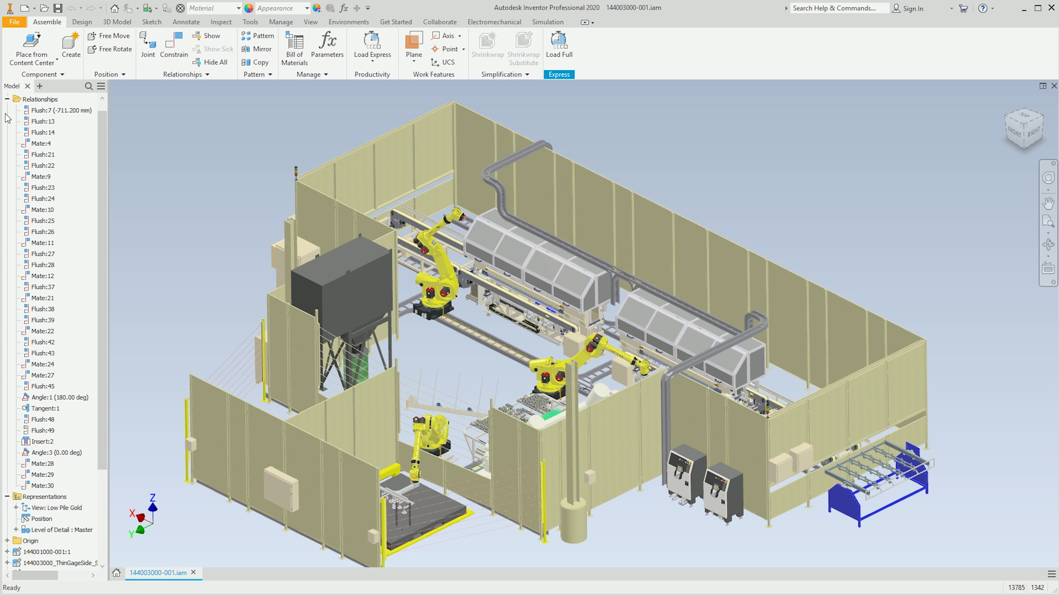
{"action": "scroll", "coordinate": [59, 253], "scroll_direction": "down", "scroll_amount": 1}
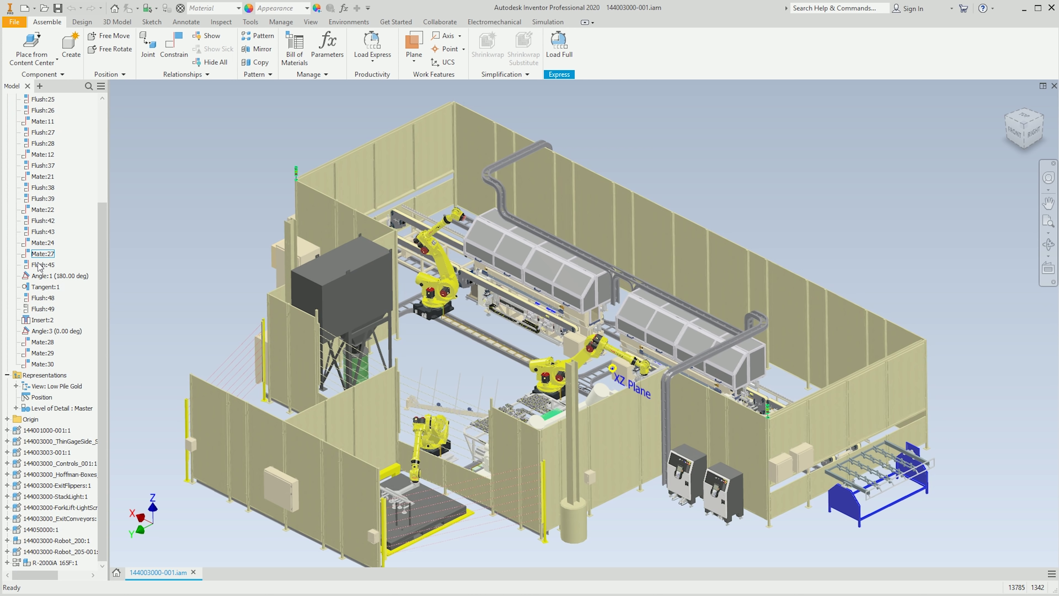
{"action": "right_click", "coordinate": [47, 364]}
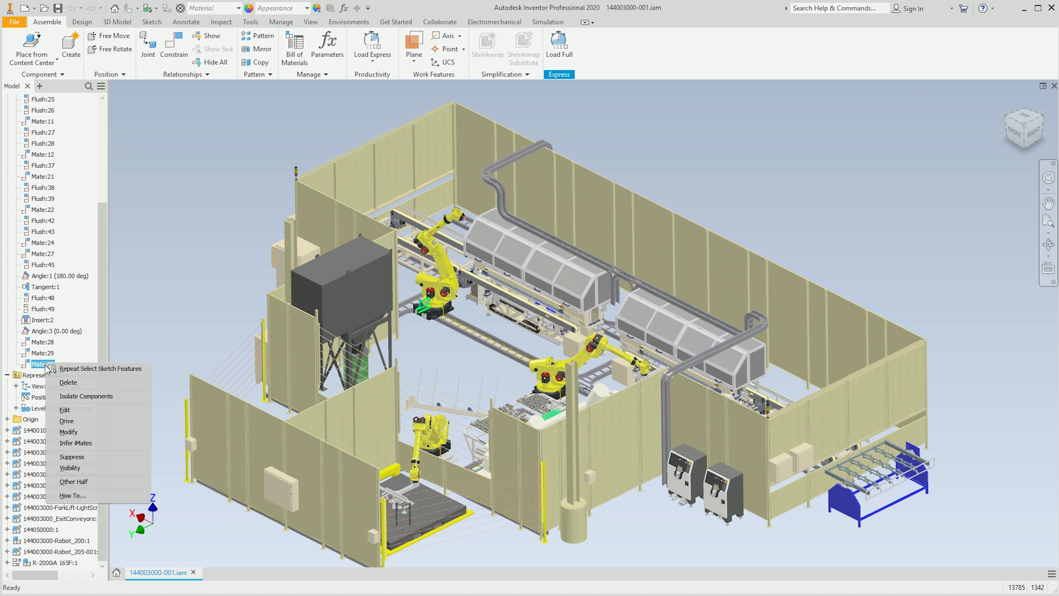
{"action": "left_click", "coordinate": [67, 422]}
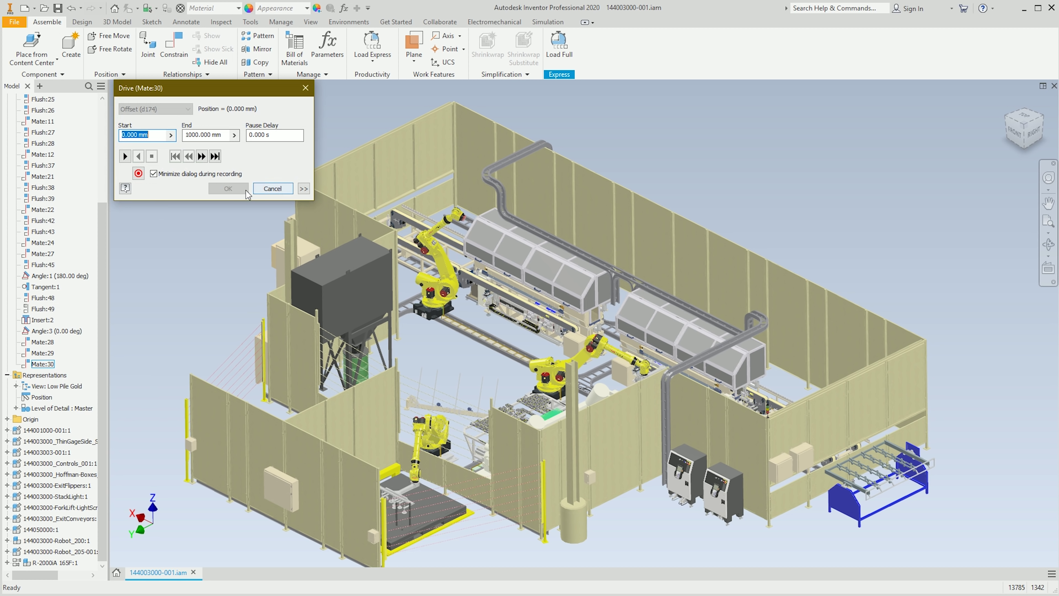
{"action": "left_click", "coordinate": [304, 188]}
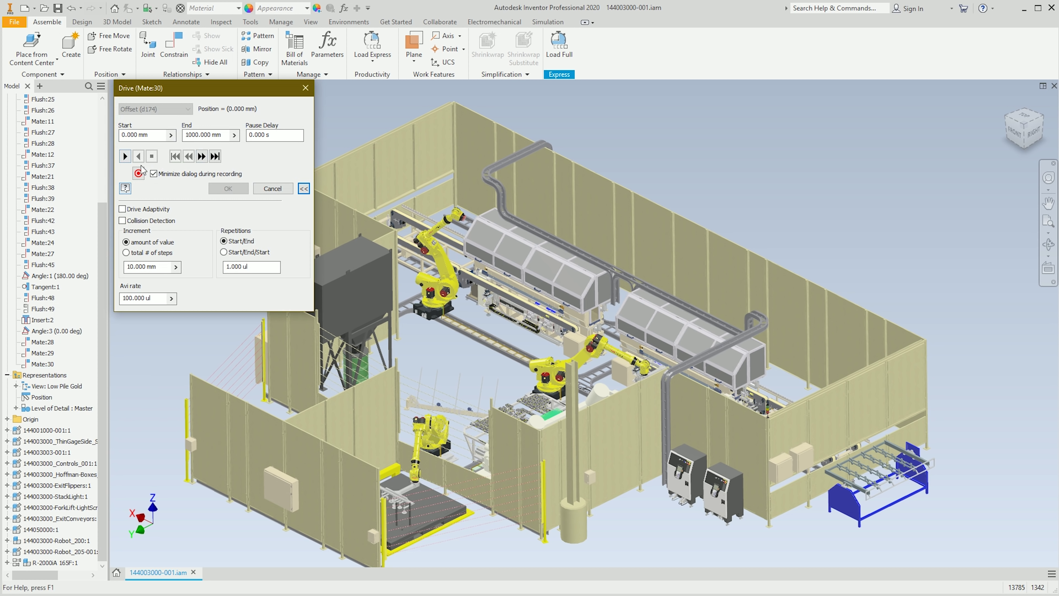
{"action": "left_click", "coordinate": [125, 156]}
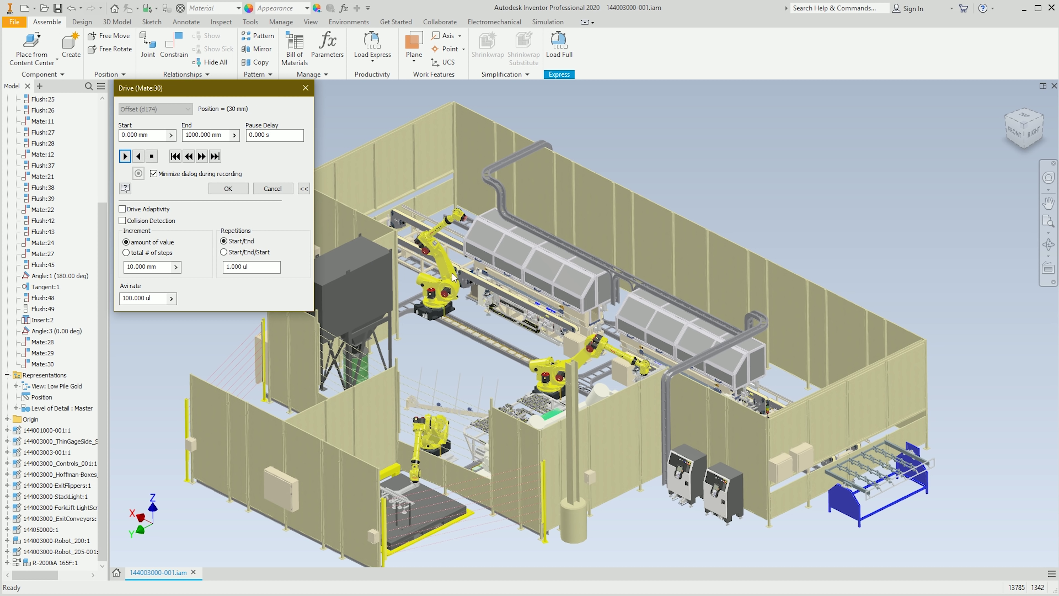
{"action": "left_click", "coordinate": [271, 191]}
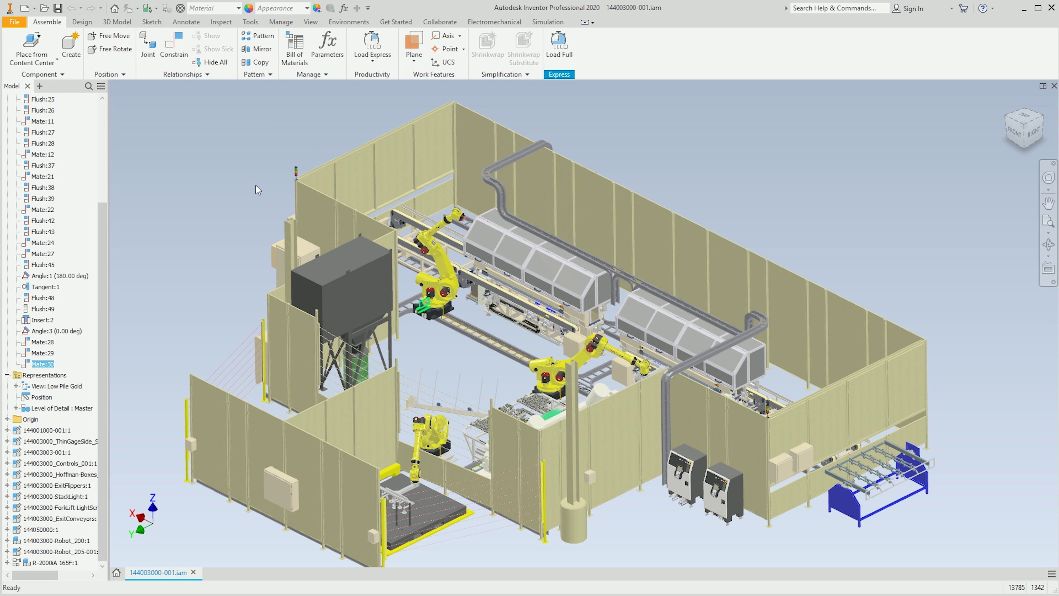
{"action": "left_click", "coordinate": [256, 196]}
{"action": "left_click_drag", "start_coordinate": [104, 222], "coordinate": [103, 121]}
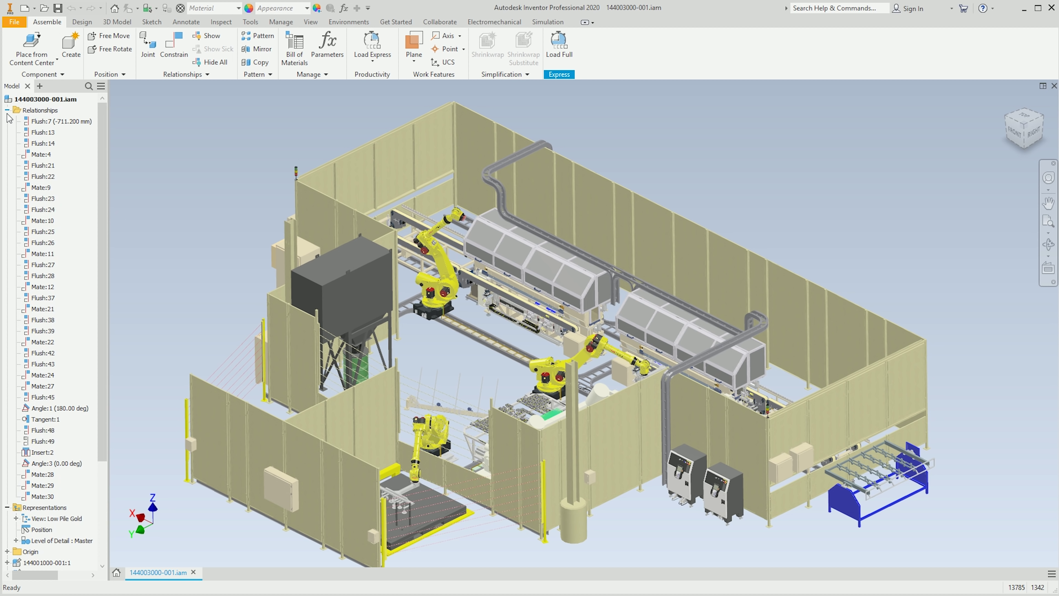
{"action": "left_click", "coordinate": [7, 110]}
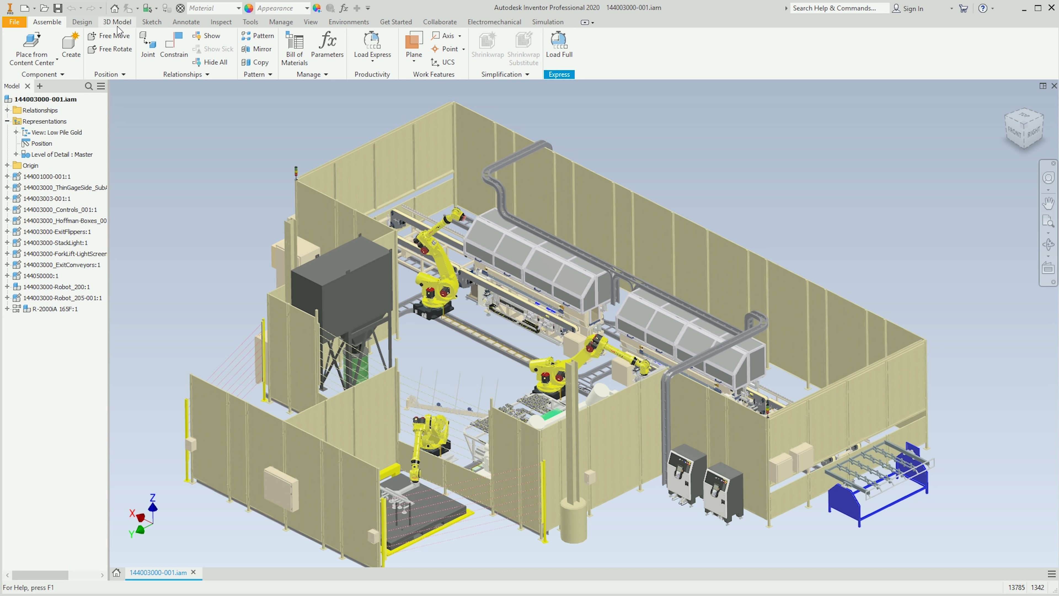
Step: Sketch a rectangle on the XY plane enclosing the entire robot cell layout as Sketch 2
{"action": "left_click", "coordinate": [152, 26]}
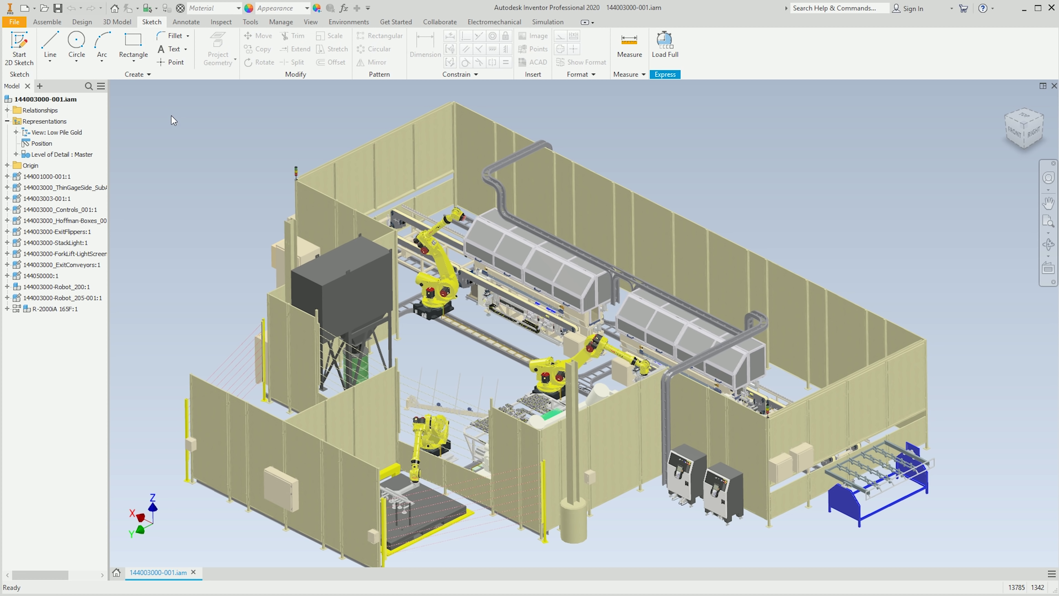
{"action": "left_click", "coordinate": [20, 47]}
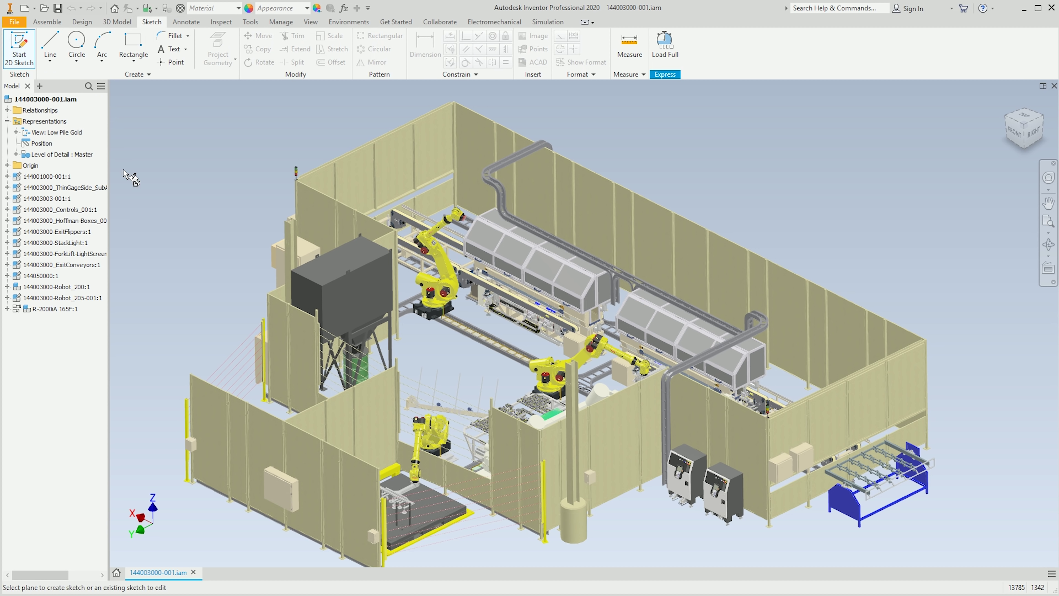
{"action": "double_click", "coordinate": [30, 165]}
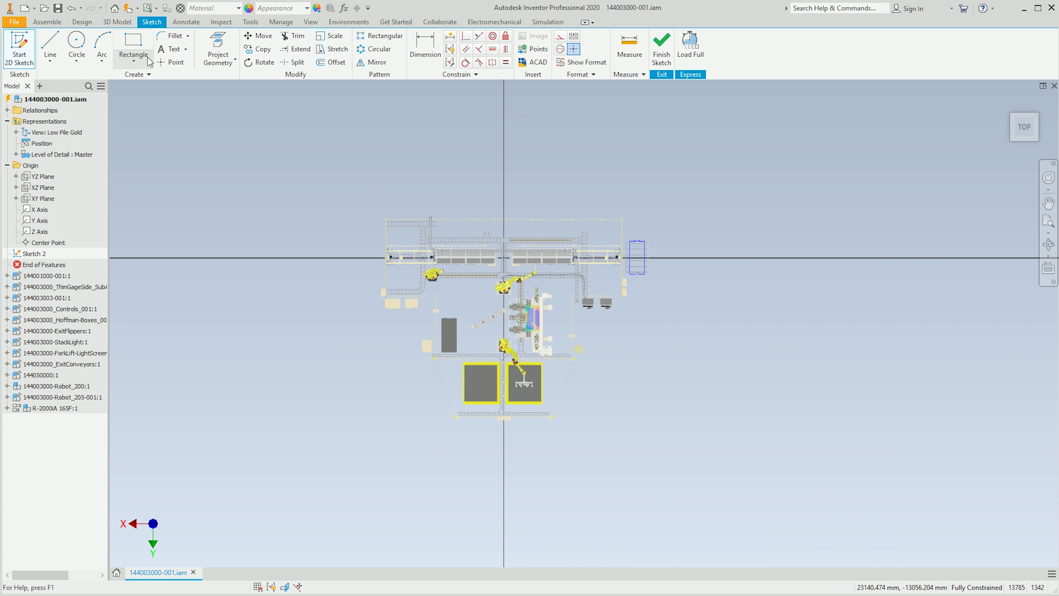
{"action": "left_click", "coordinate": [133, 46]}
{"action": "left_click", "coordinate": [338, 178]}
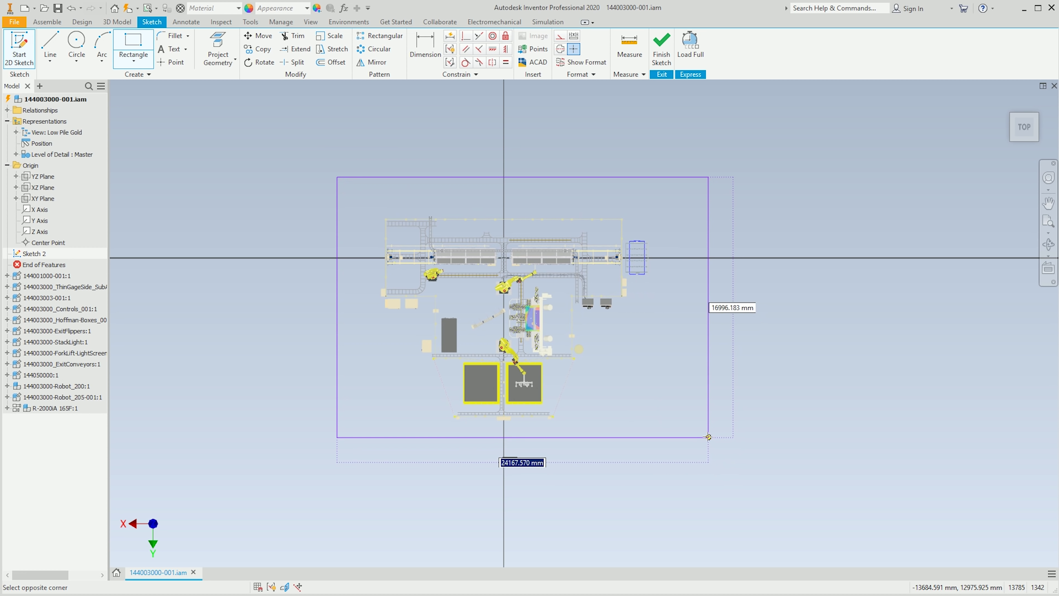
{"action": "left_click", "coordinate": [706, 434]}
{"action": "left_click", "coordinate": [667, 49]}
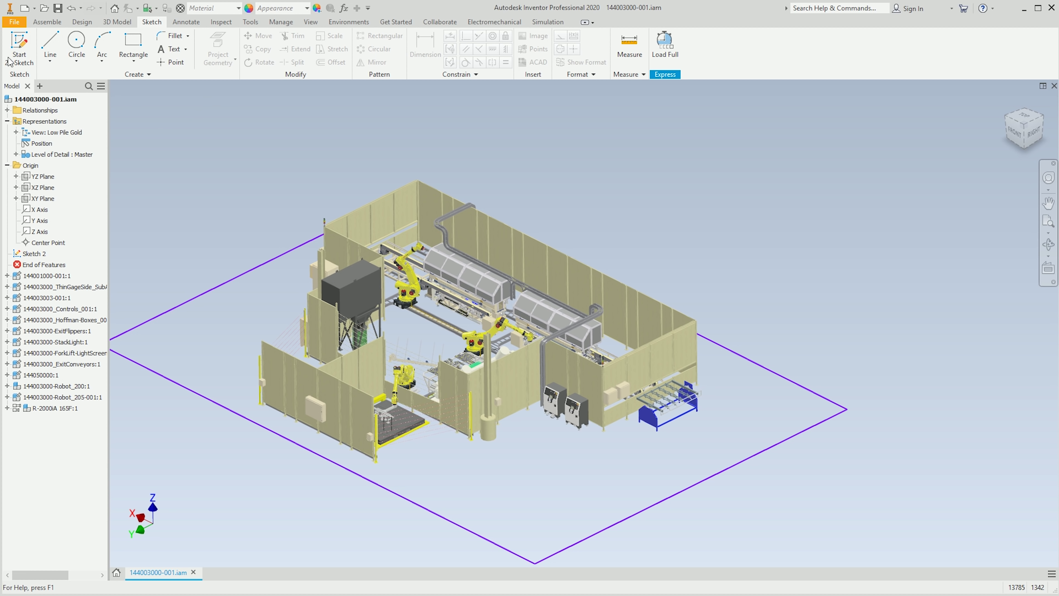
Step: Set selection priority to sketch features and select the rectangle sketch
{"action": "left_click", "coordinate": [117, 23]}
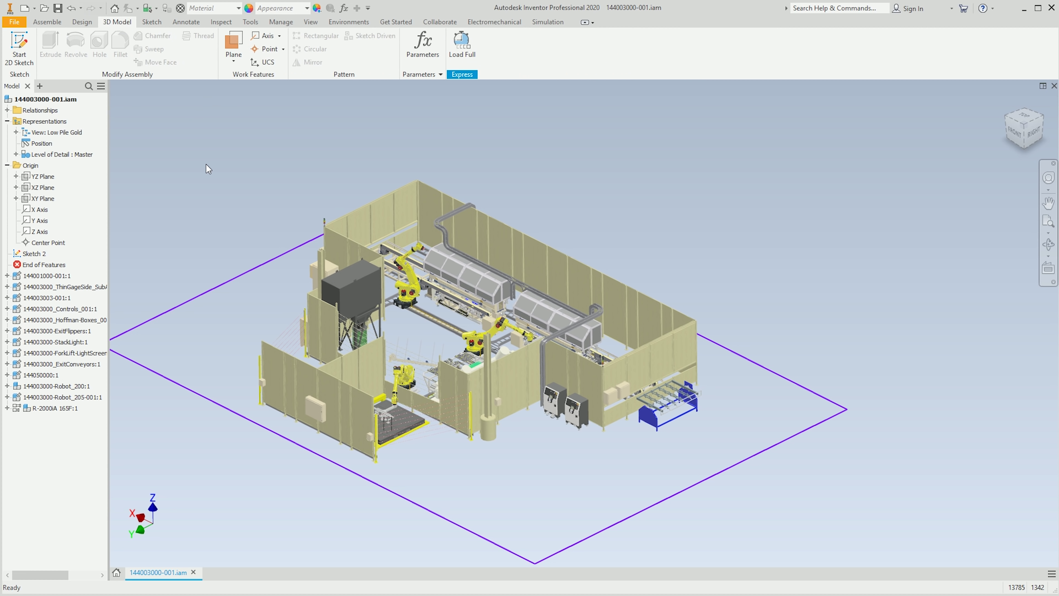
{"action": "right_click", "coordinate": [196, 117]}
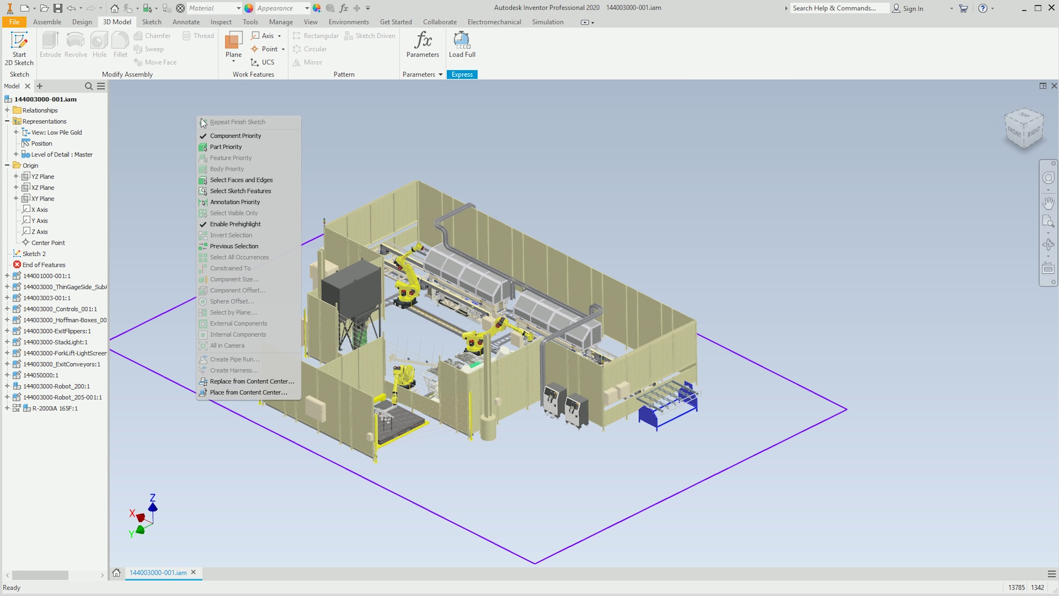
{"action": "left_click", "coordinate": [226, 193]}
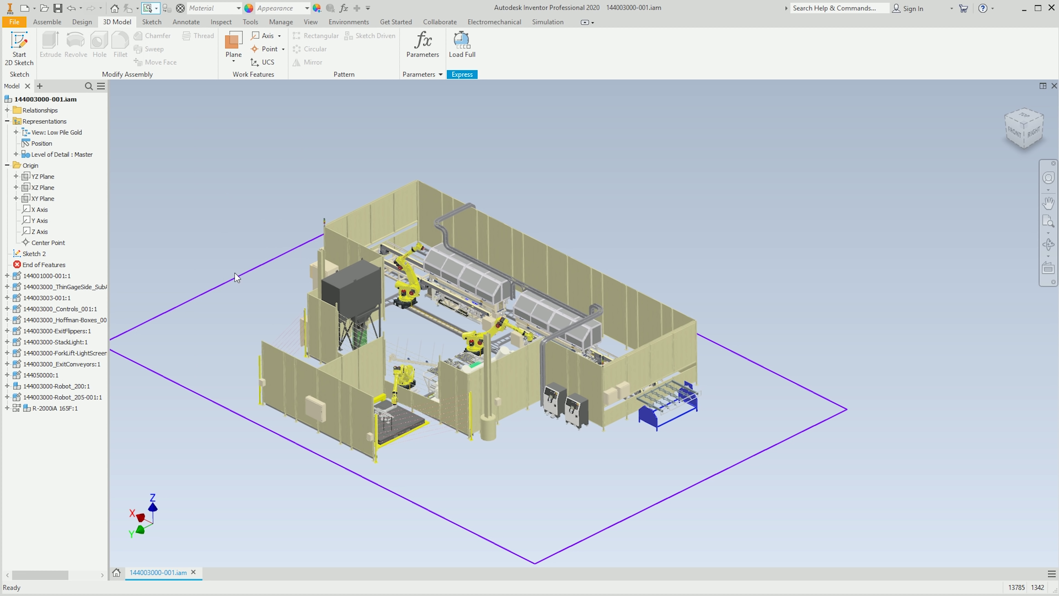
{"action": "left_click", "coordinate": [236, 282]}
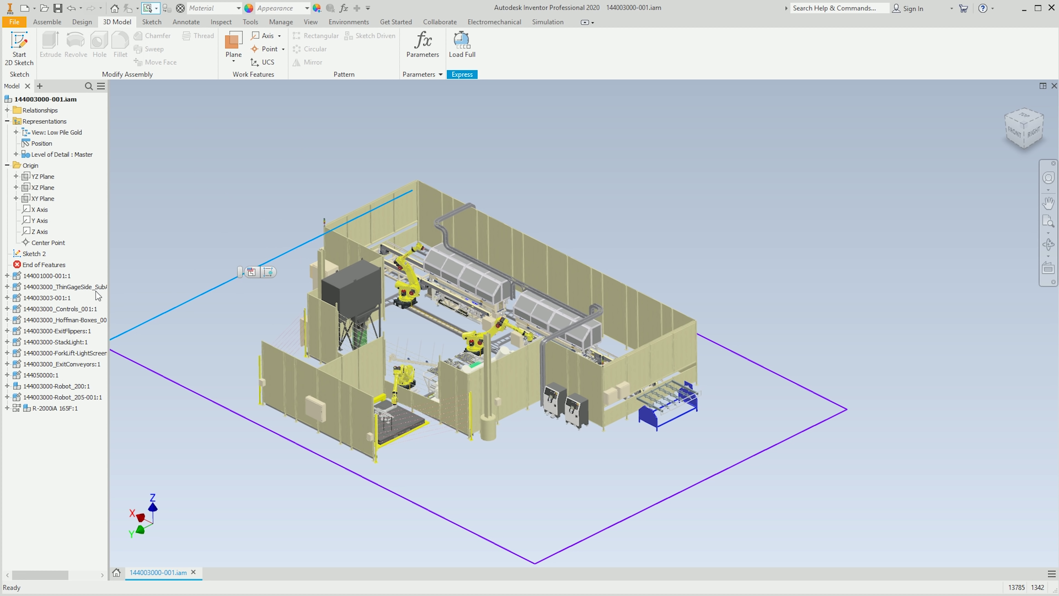
Step: Turn off Sketch 2's visibility to hide the rectangle
{"action": "right_click", "coordinate": [34, 254]}
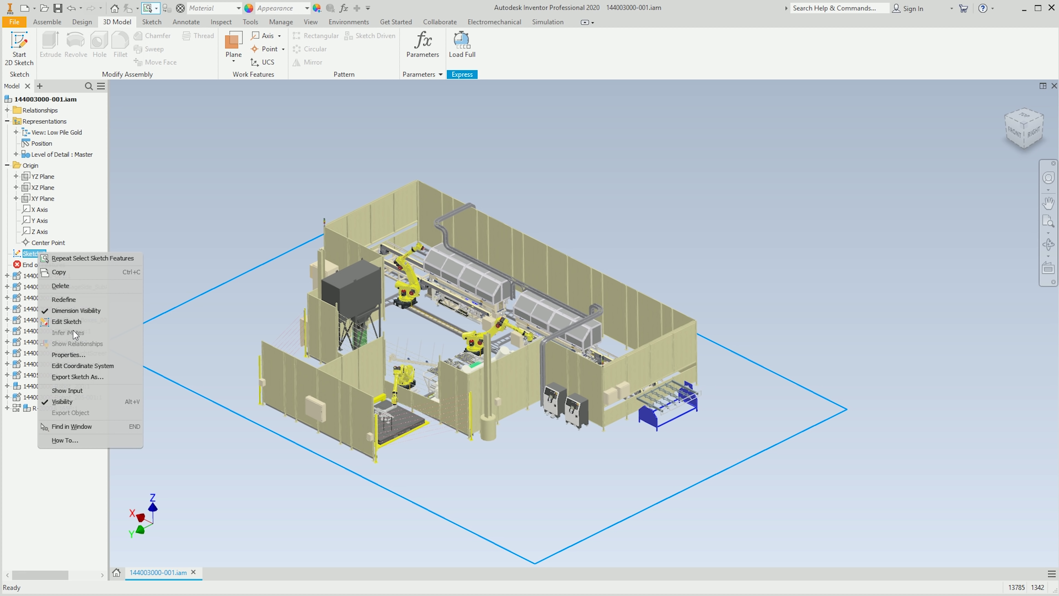
{"action": "key", "text": "Escape"}
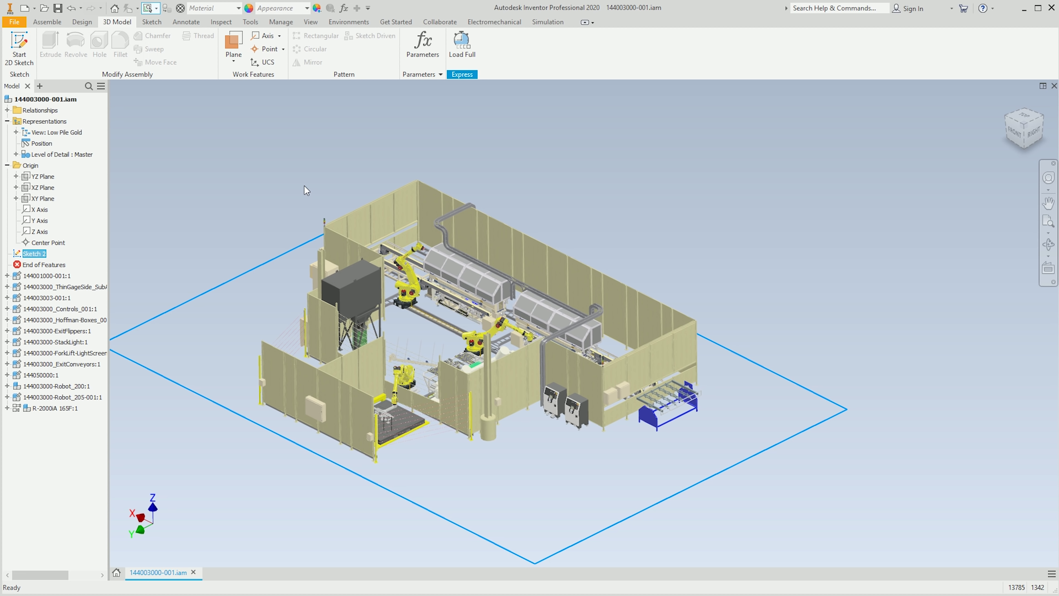
{"action": "right_click", "coordinate": [35, 254]}
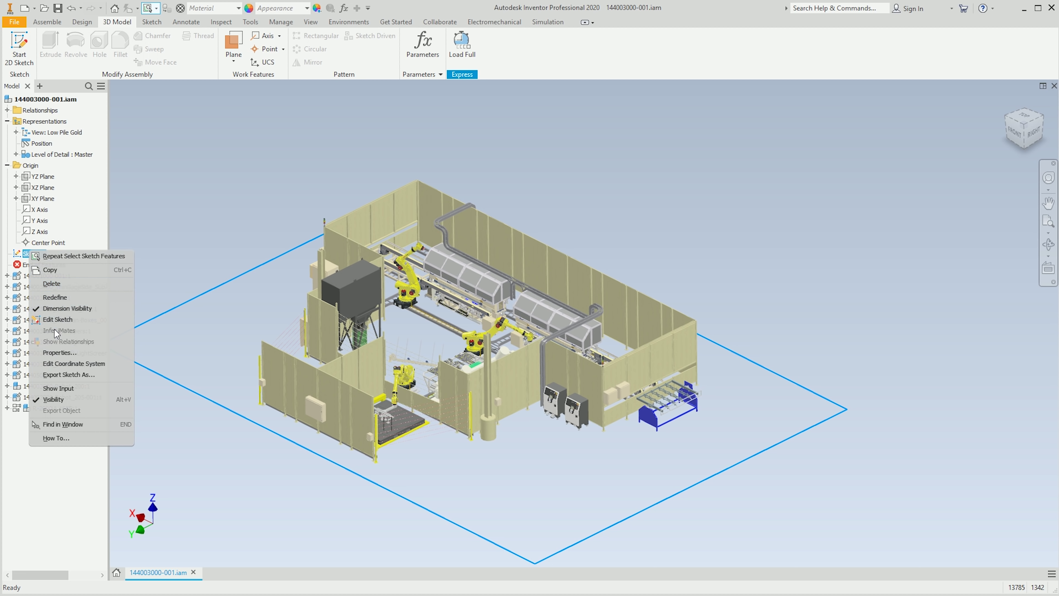
{"action": "left_click", "coordinate": [54, 401]}
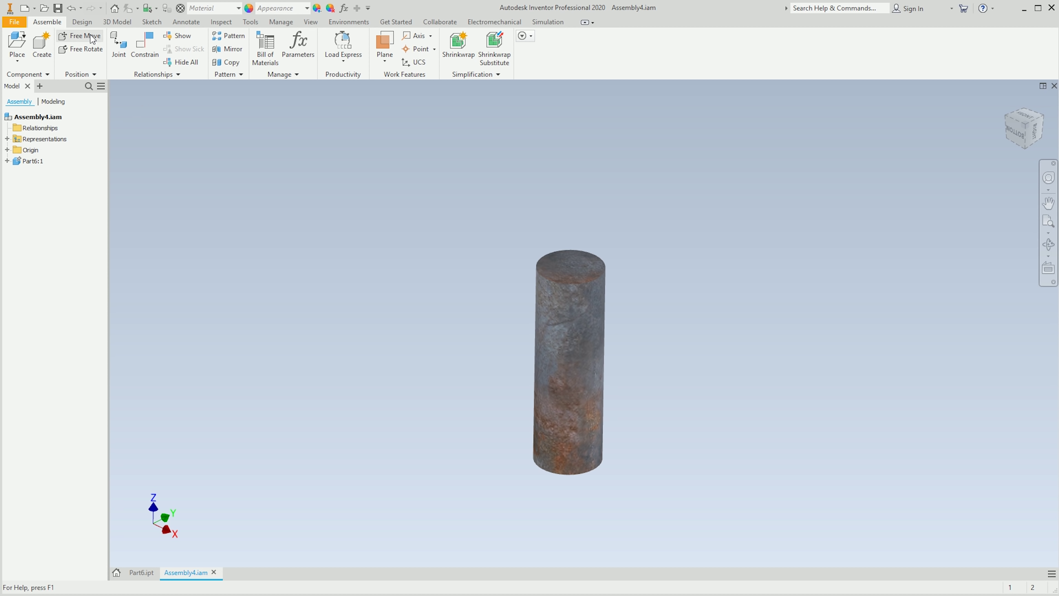
Step: Add an M20x2.5 thread to the cylinder's face
{"action": "left_click", "coordinate": [125, 22]}
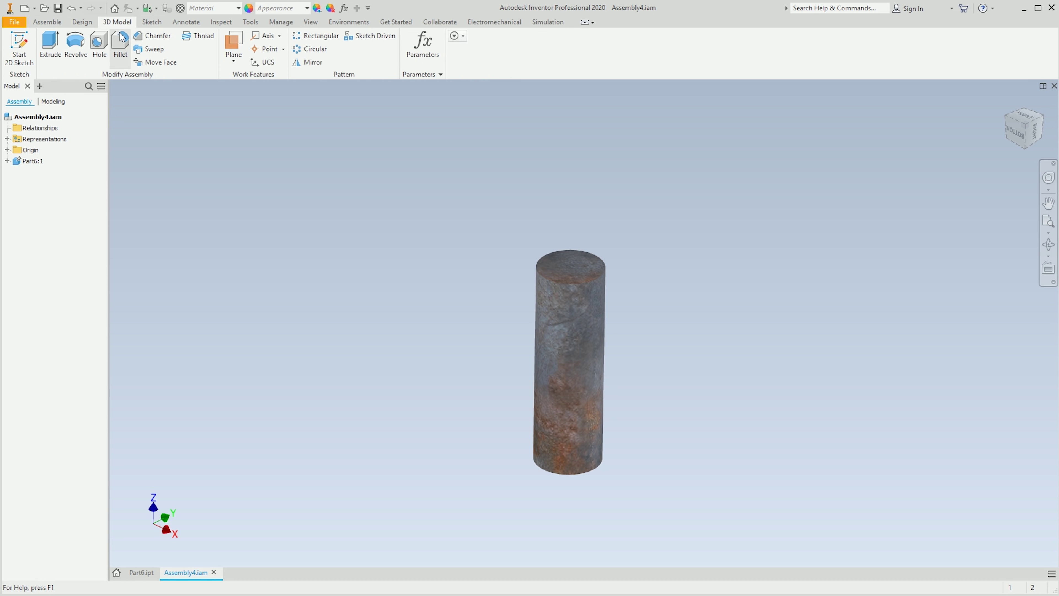
{"action": "left_click", "coordinate": [200, 37]}
{"action": "left_click", "coordinate": [665, 343]}
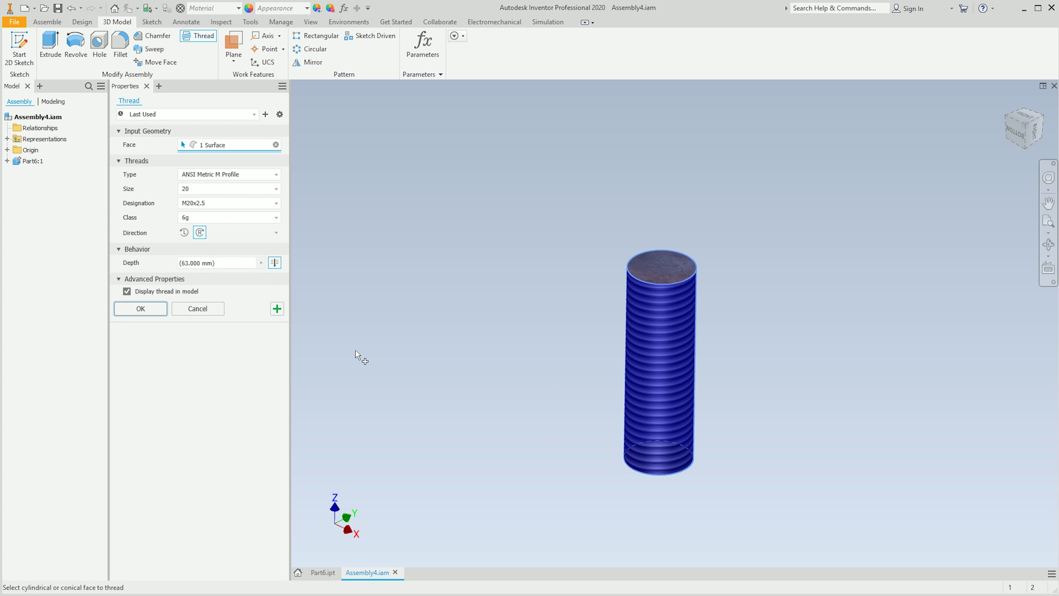
{"action": "left_click", "coordinate": [162, 308]}
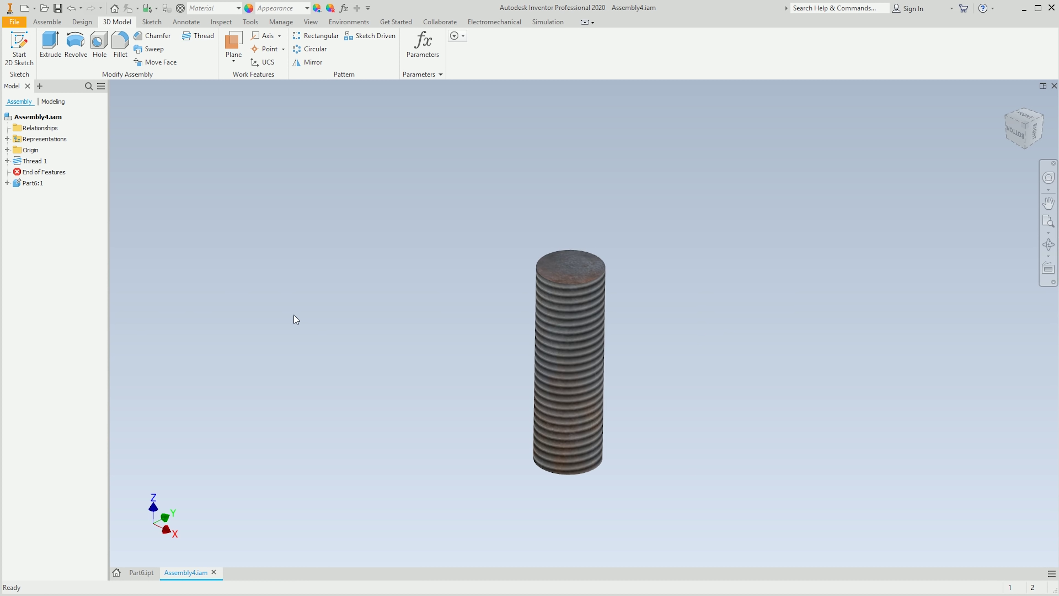
Step: Open Part6 in its own document, then go back to Assembly4
{"action": "right_click", "coordinate": [38, 185]}
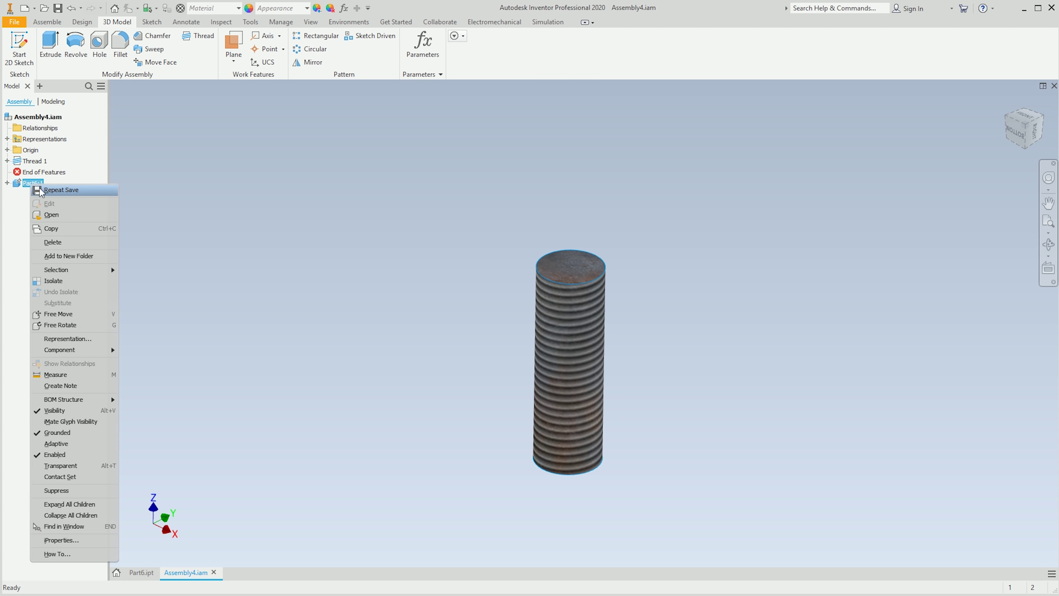
{"action": "left_click", "coordinate": [50, 214]}
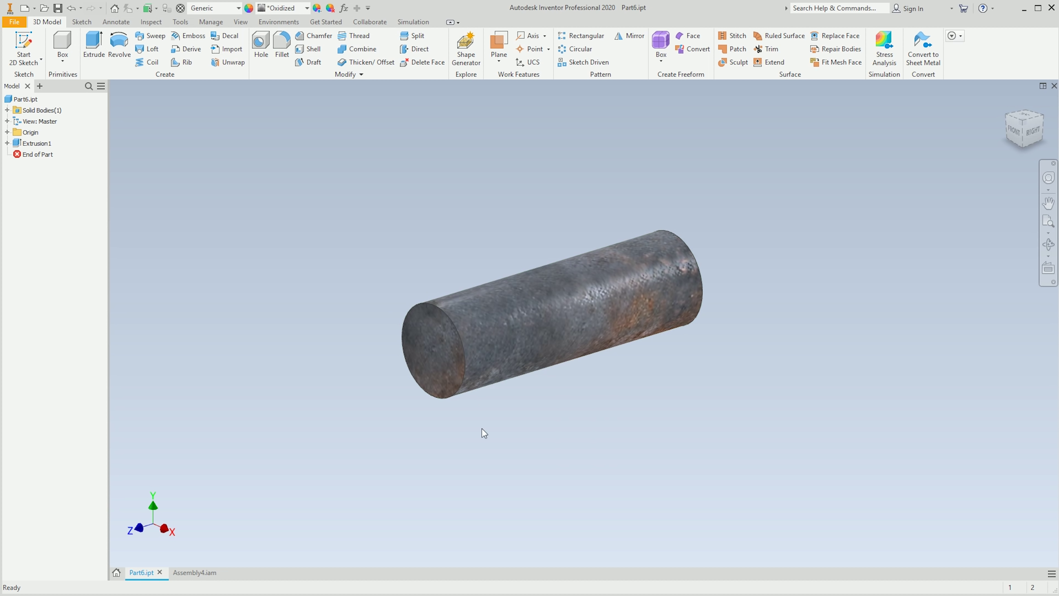
{"action": "left_click", "coordinate": [187, 573]}
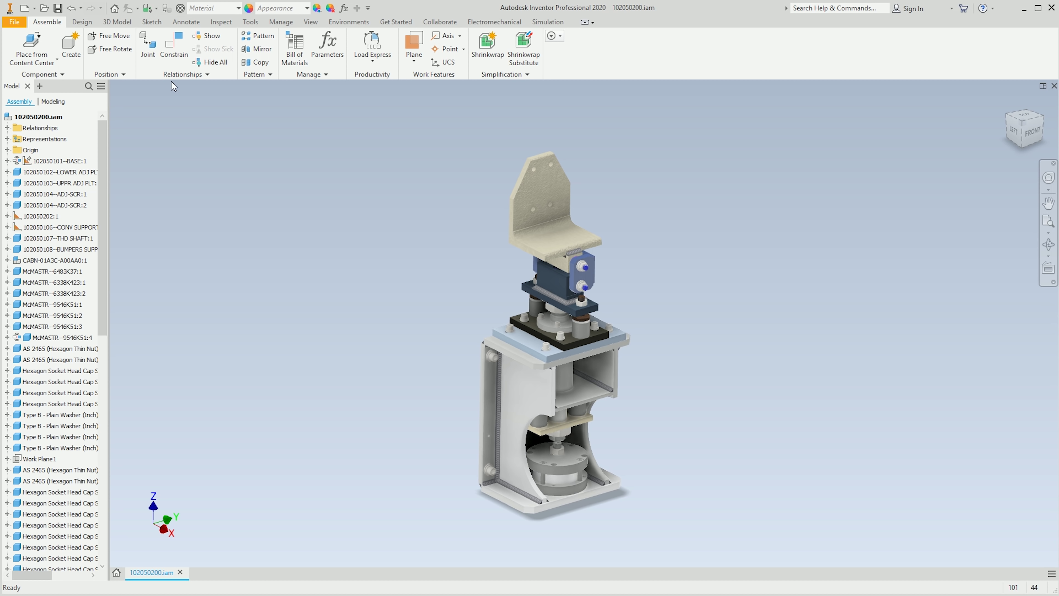
Step: Open File Naming Defaults from Application Options and view the Tube & Pipe naming patterns
{"action": "left_click", "coordinate": [14, 22]}
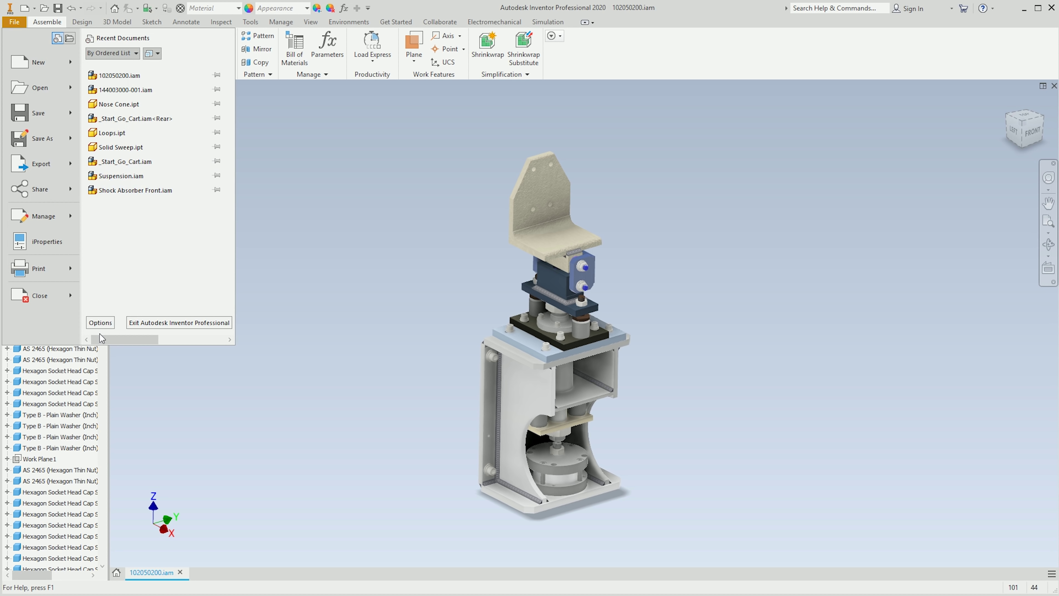
{"action": "left_click", "coordinate": [101, 323]}
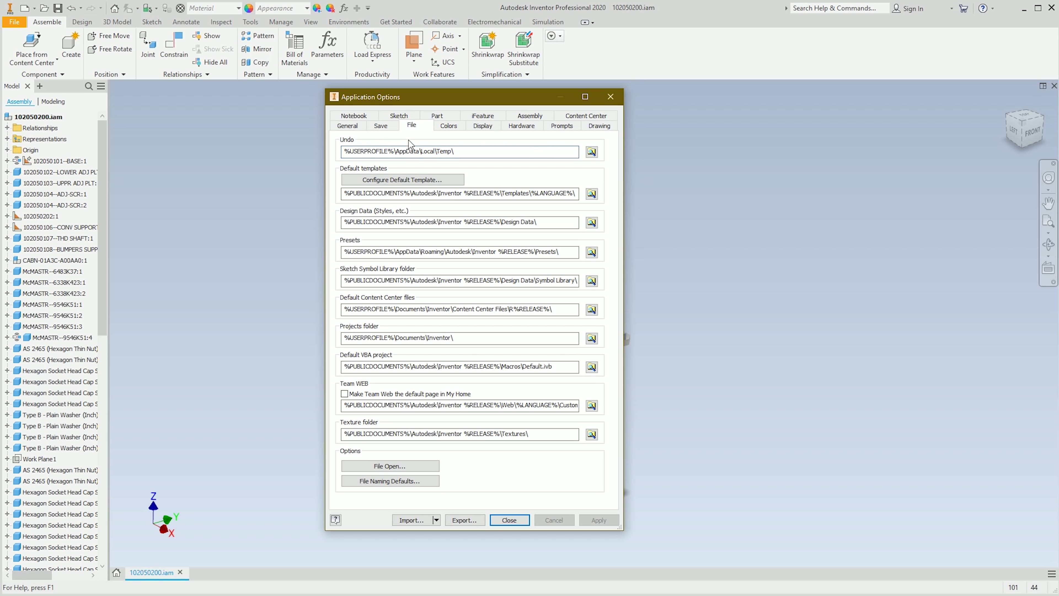
{"action": "left_click", "coordinate": [386, 482]}
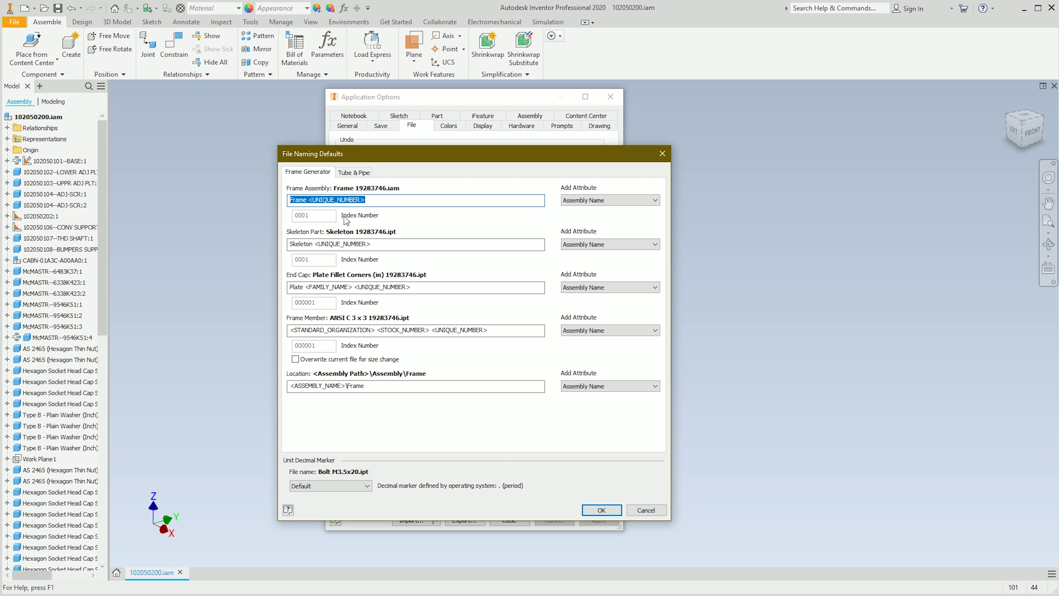
{"action": "key", "text": "End"}
{"action": "key", "text": "shift+Home"}
{"action": "key", "text": "shift+Right"}
{"action": "key", "text": "shift+Right"}
{"action": "key", "text": "shift+Right"}
{"action": "left_click", "coordinate": [353, 175]}
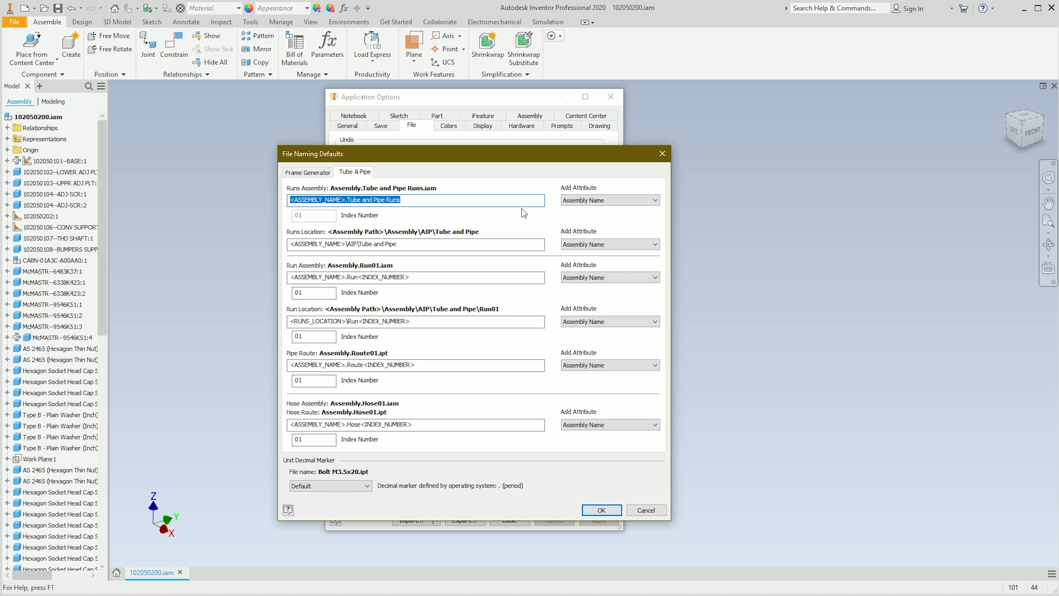
Step: Try deleting \AIP from the Runs Location pattern, then cancel File Naming Defaults and close Application Options
{"action": "left_click", "coordinate": [359, 243]}
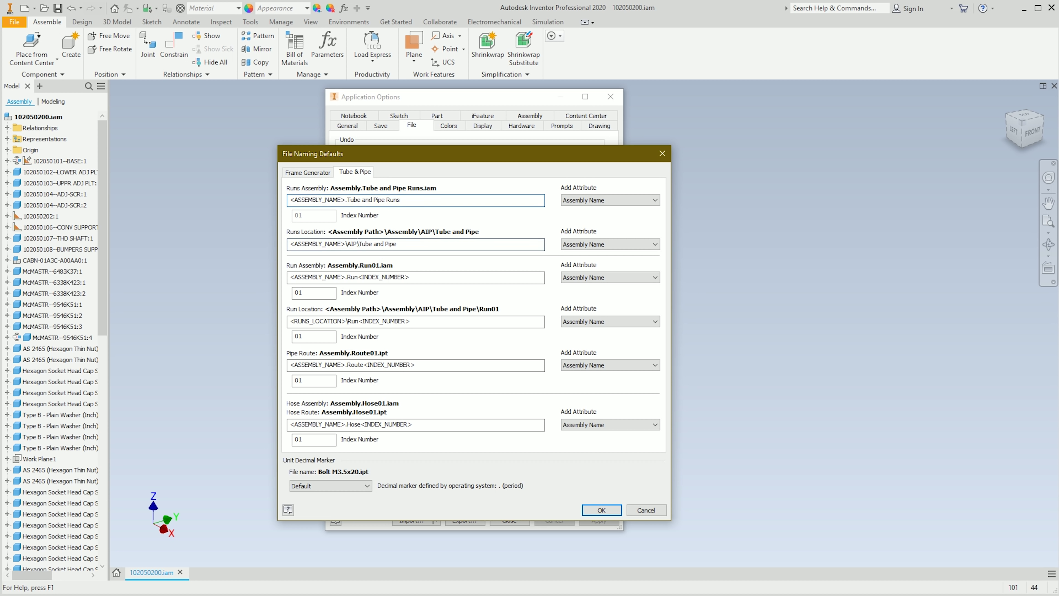
{"action": "left_click_drag", "start_coordinate": [358, 244], "coordinate": [346, 244]}
{"action": "key", "text": "Delete"}
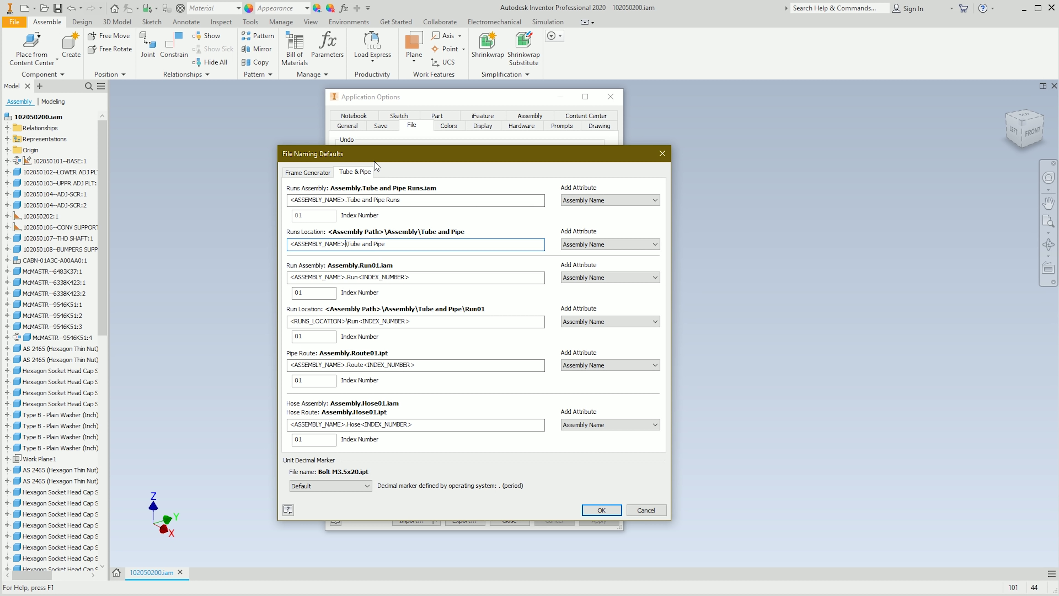
{"action": "left_click_drag", "start_coordinate": [381, 159], "coordinate": [383, 129]}
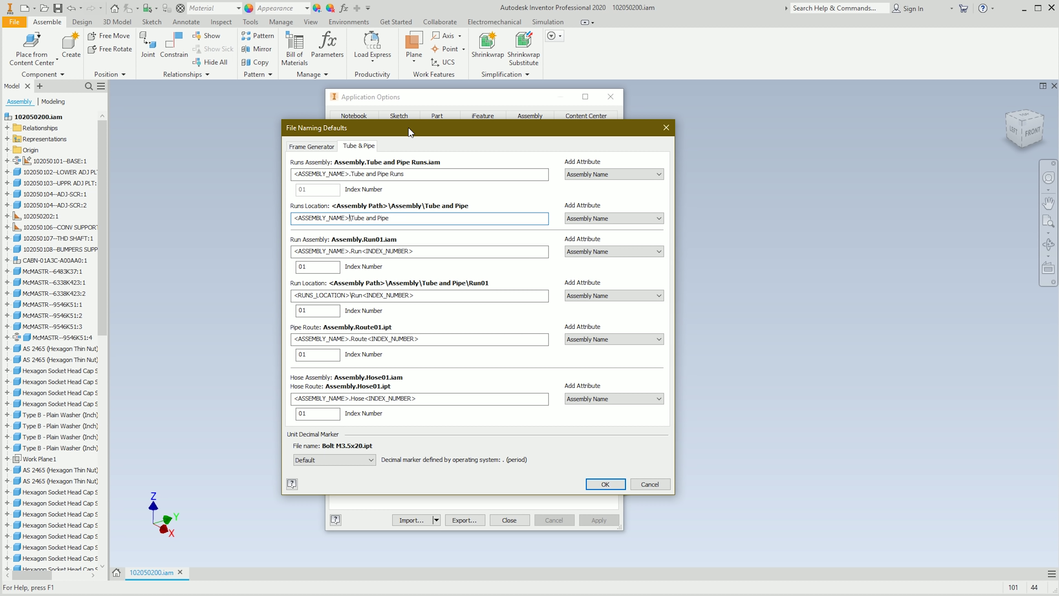
{"action": "mouse_move", "coordinate": [412, 124]}
{"action": "left_mouse_down"}
{"action": "mouse_move", "coordinate": [422, 113]}
{"action": "mouse_move", "coordinate": [418, 89]}
{"action": "mouse_move", "coordinate": [400, 142]}
{"action": "mouse_move", "coordinate": [421, 118]}
{"action": "left_mouse_up"}
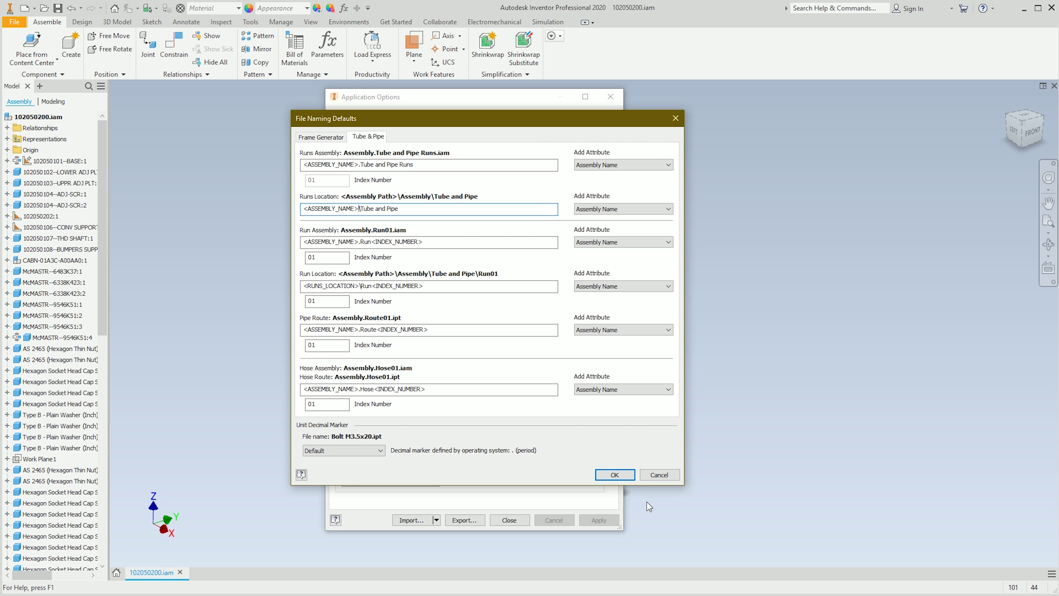
{"action": "left_click", "coordinate": [659, 474]}
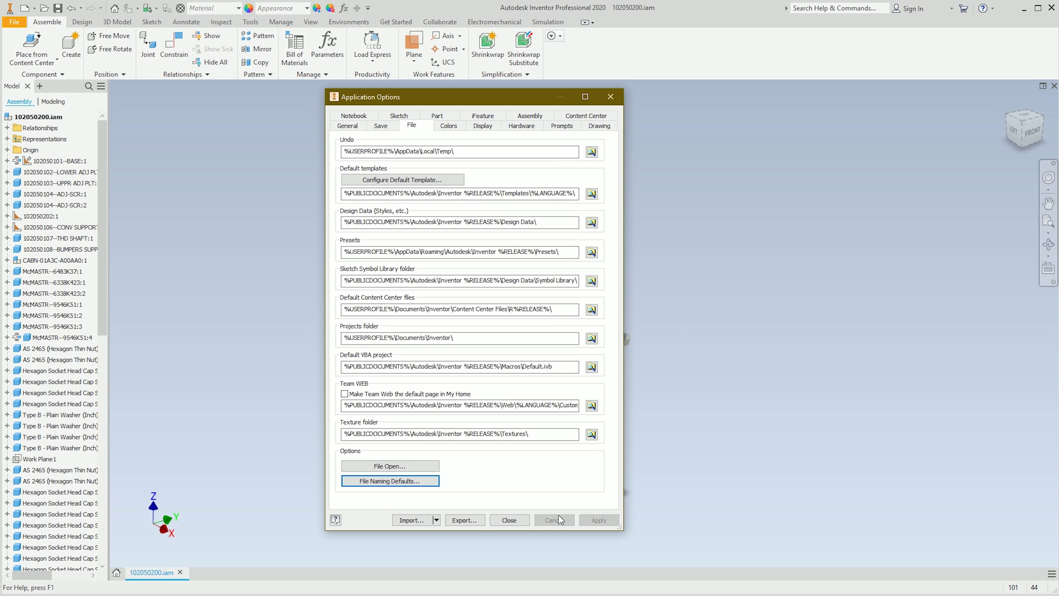
{"action": "left_click", "coordinate": [508, 520]}
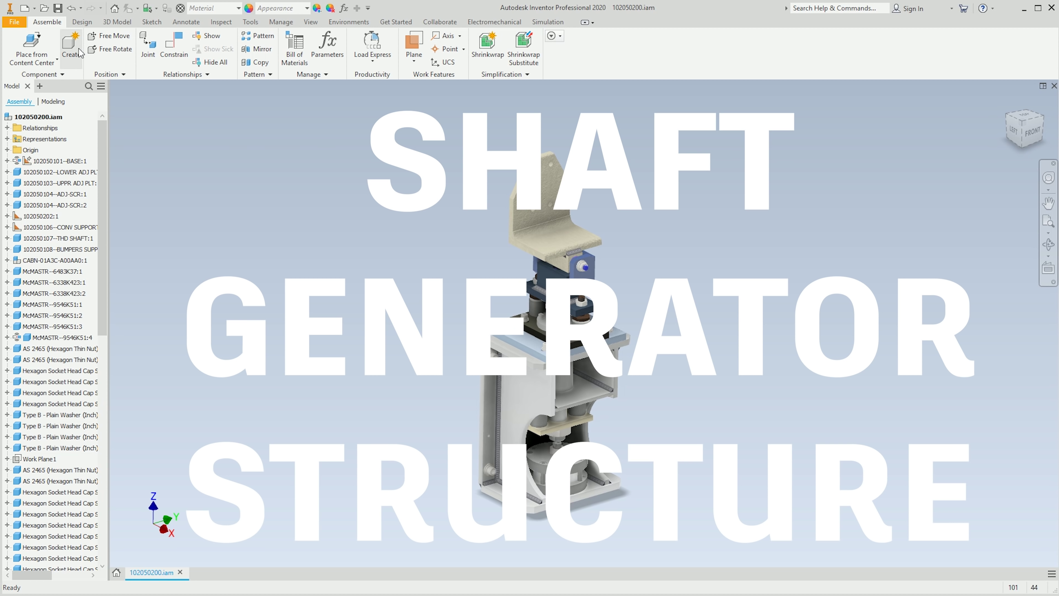
{"action": "left_click", "coordinate": [82, 22]}
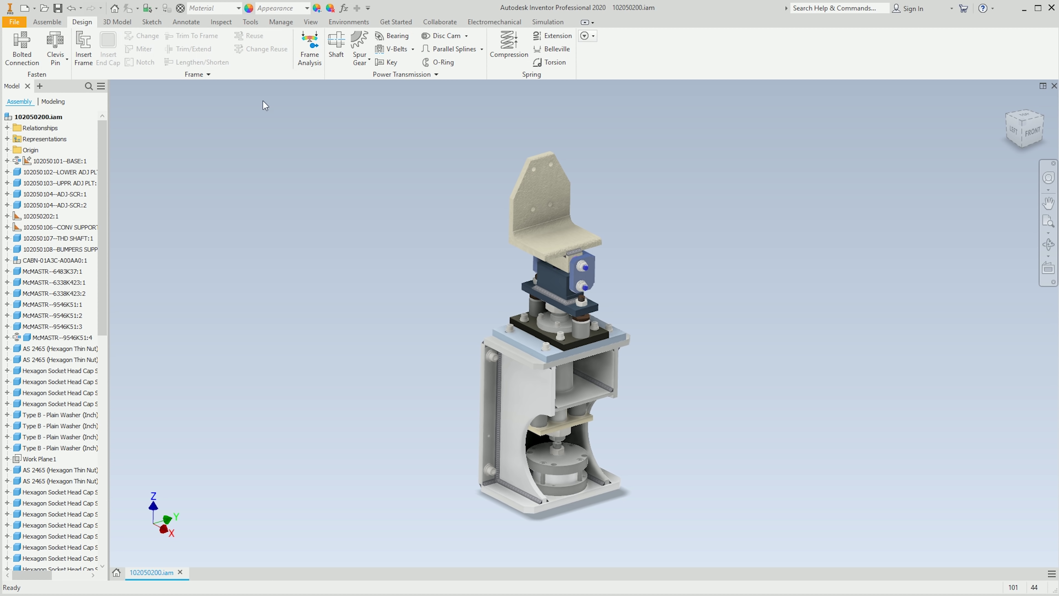
{"action": "left_click", "coordinate": [336, 47]}
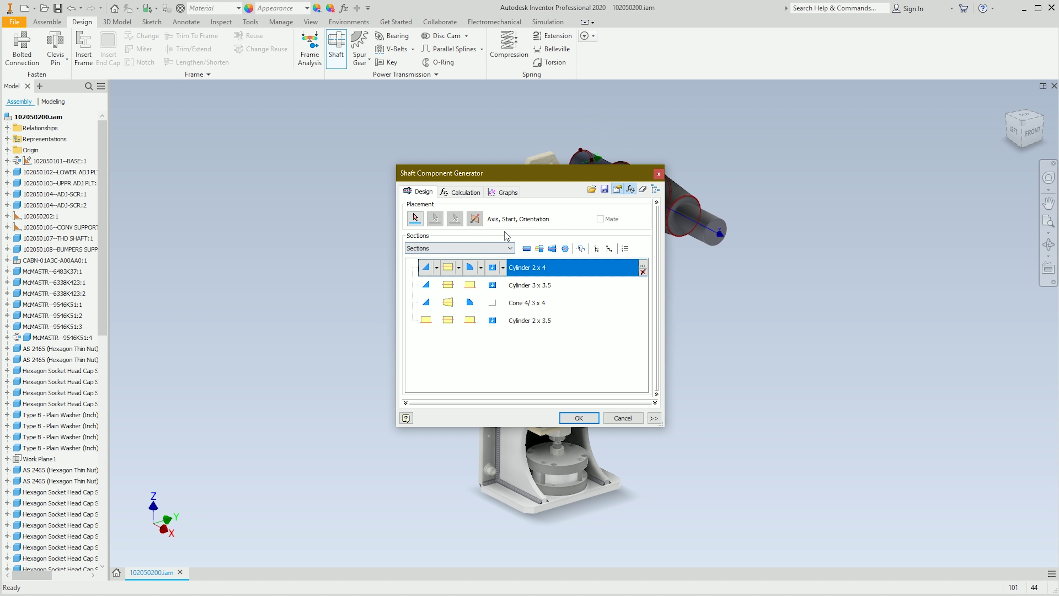
{"action": "left_click_drag", "start_coordinate": [515, 180], "coordinate": [383, 145]}
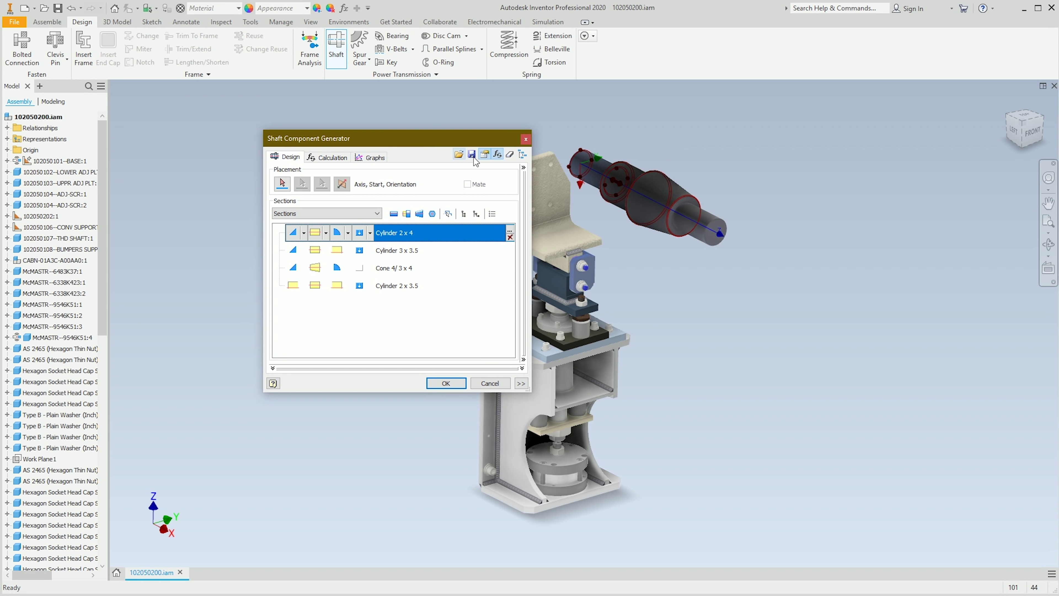
{"action": "left_click", "coordinate": [523, 154]}
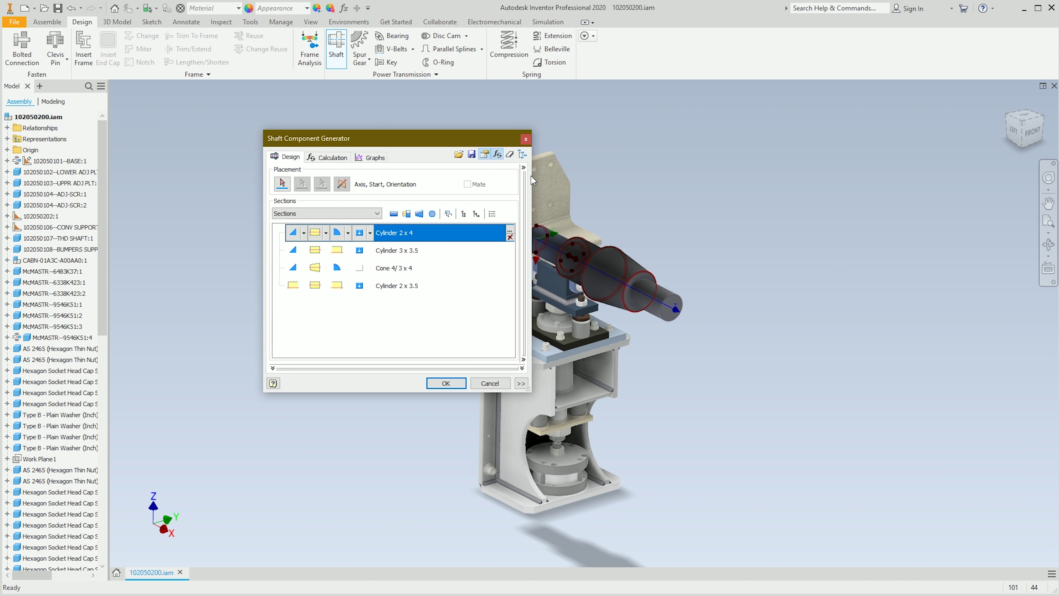
{"action": "left_click", "coordinate": [450, 382]}
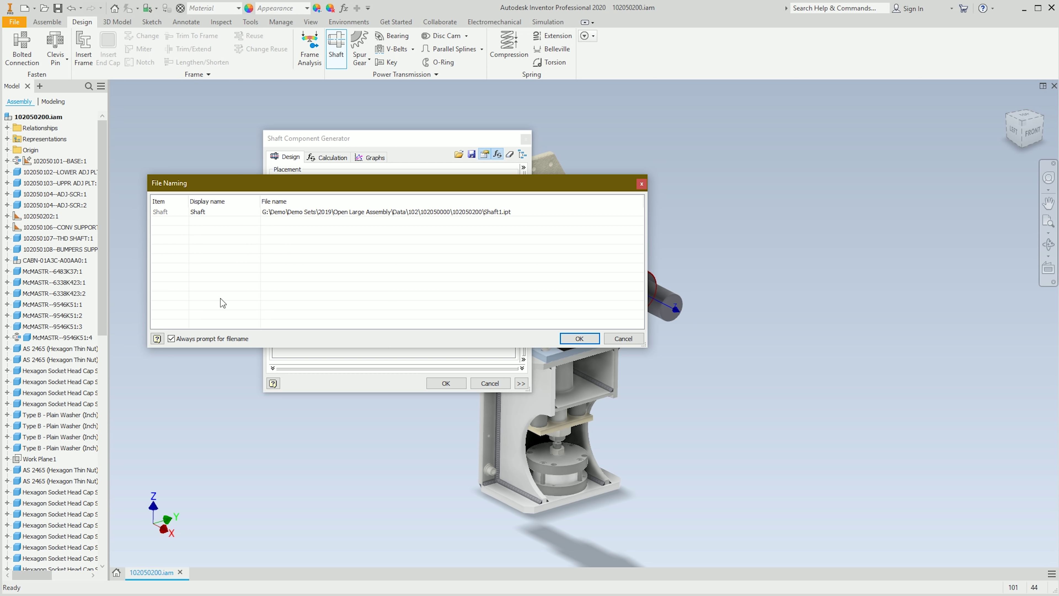
{"action": "left_click", "coordinate": [642, 184]}
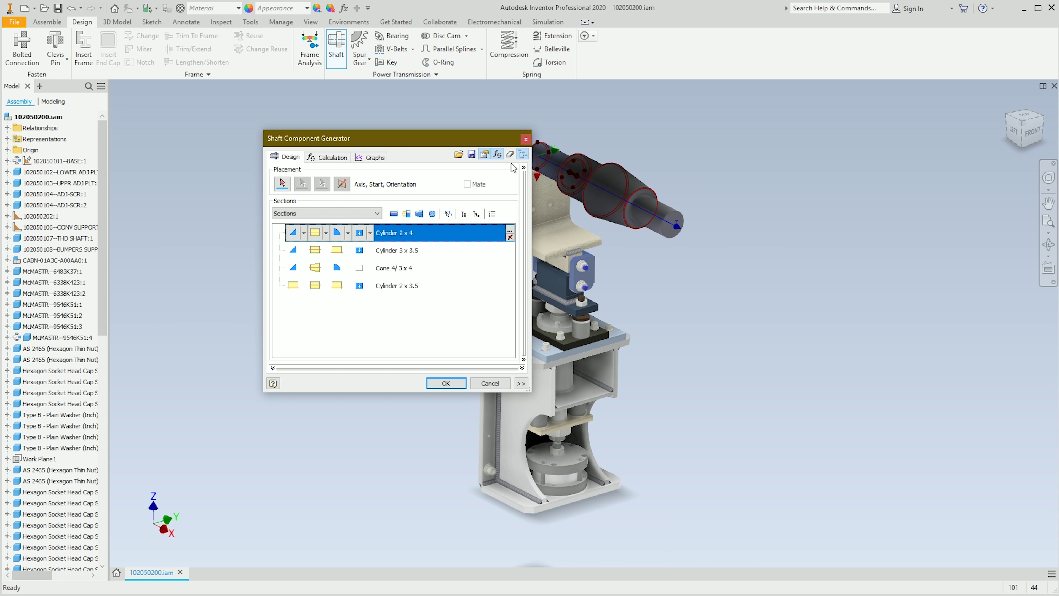
{"action": "left_click", "coordinate": [441, 384]}
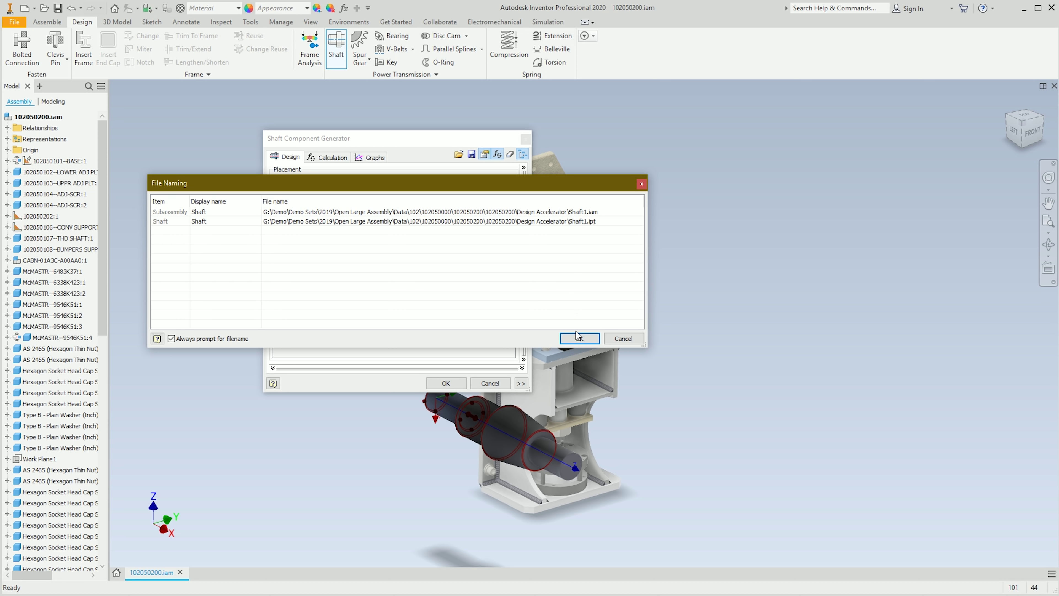
{"action": "left_click", "coordinate": [624, 338]}
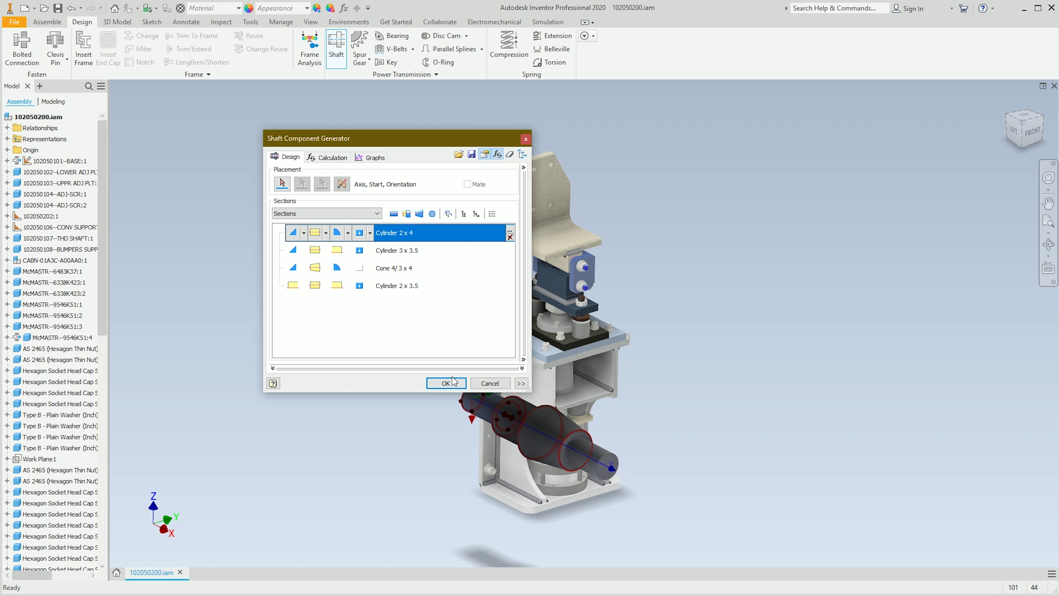
{"action": "left_click", "coordinate": [496, 383]}
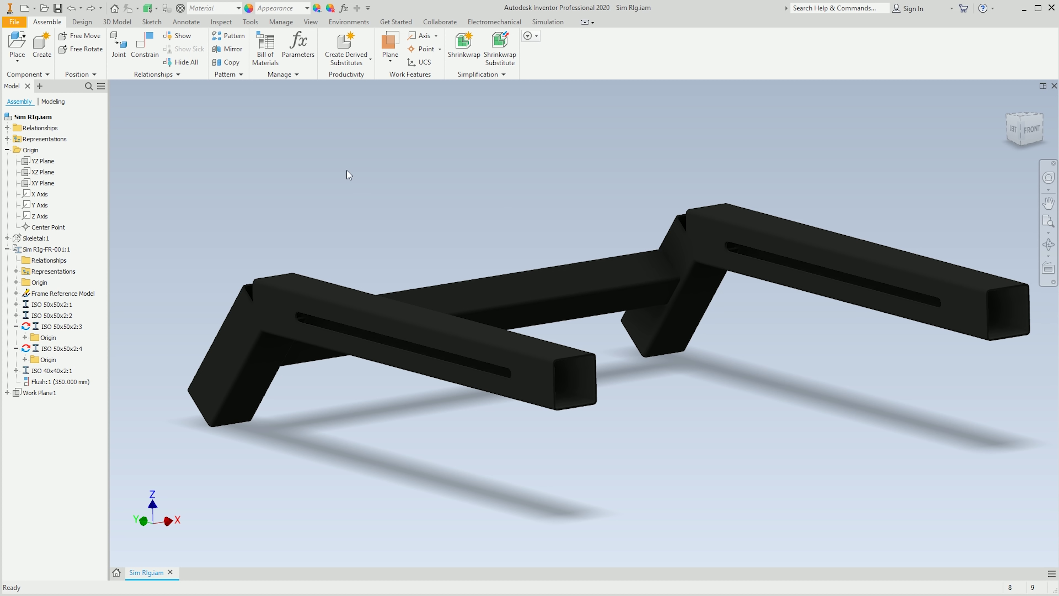
Step: Switch to the Design tab in the Sim Rig frame assembly
{"action": "left_click", "coordinate": [82, 24]}
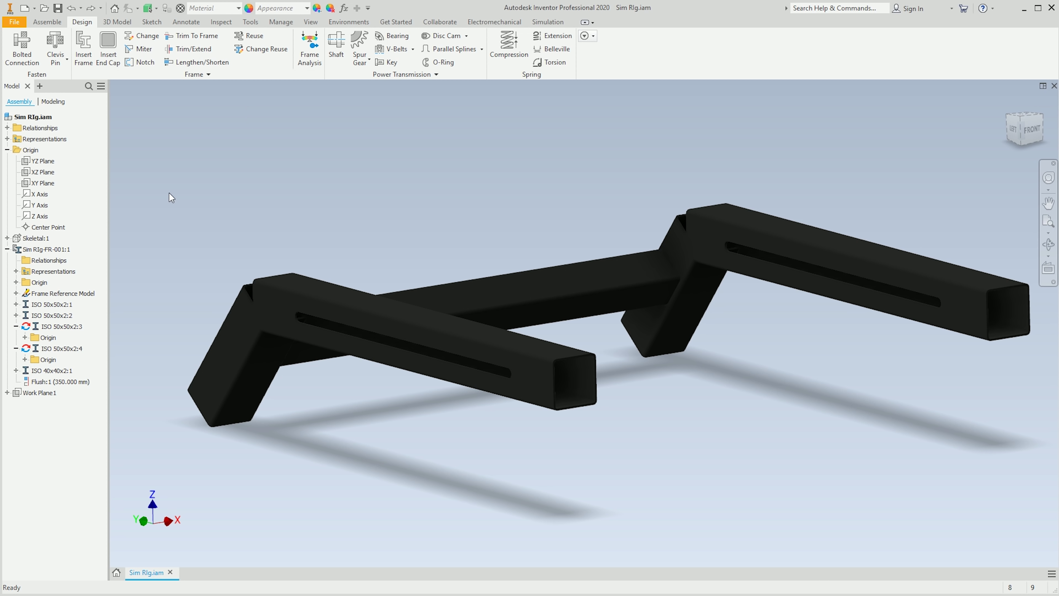
Step: Start an end cap and select the open end faces of two tubes
{"action": "left_click", "coordinate": [108, 46]}
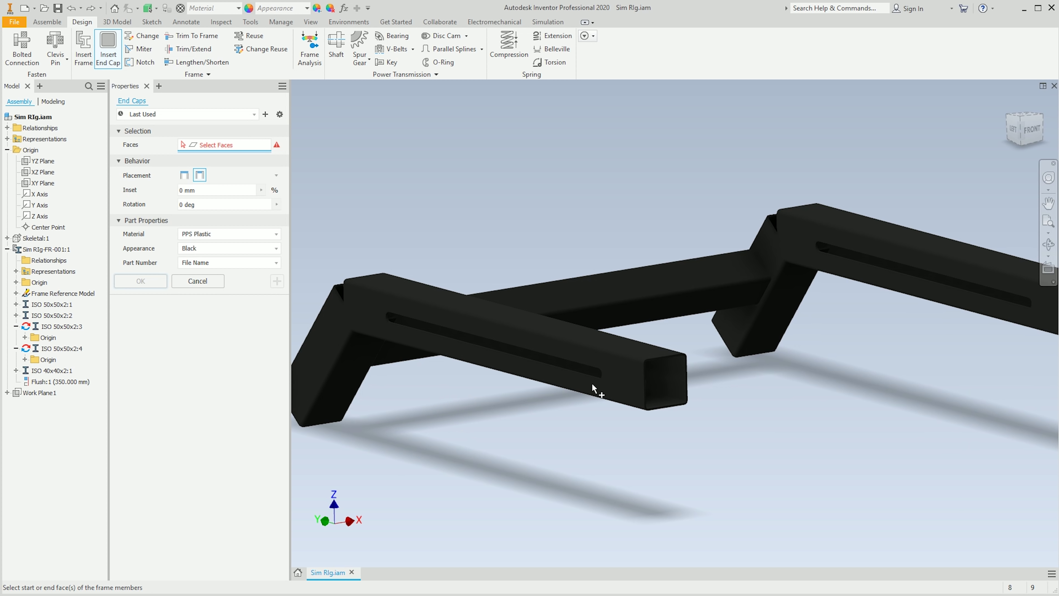
{"action": "scroll", "coordinate": [570, 390], "scroll_direction": "up", "scroll_amount": 5}
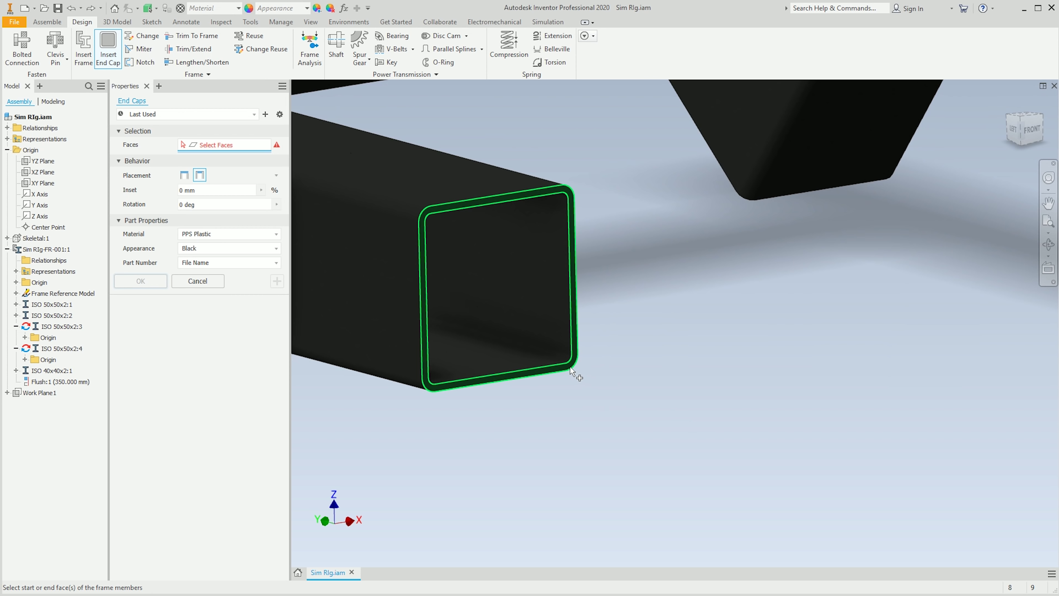
{"action": "left_click", "coordinate": [575, 371]}
{"action": "middle_click_drag", "start_coordinate": [671, 397], "coordinate": [350, 426]}
{"action": "scroll", "coordinate": [350, 425], "scroll_direction": "down", "scroll_amount": 4}
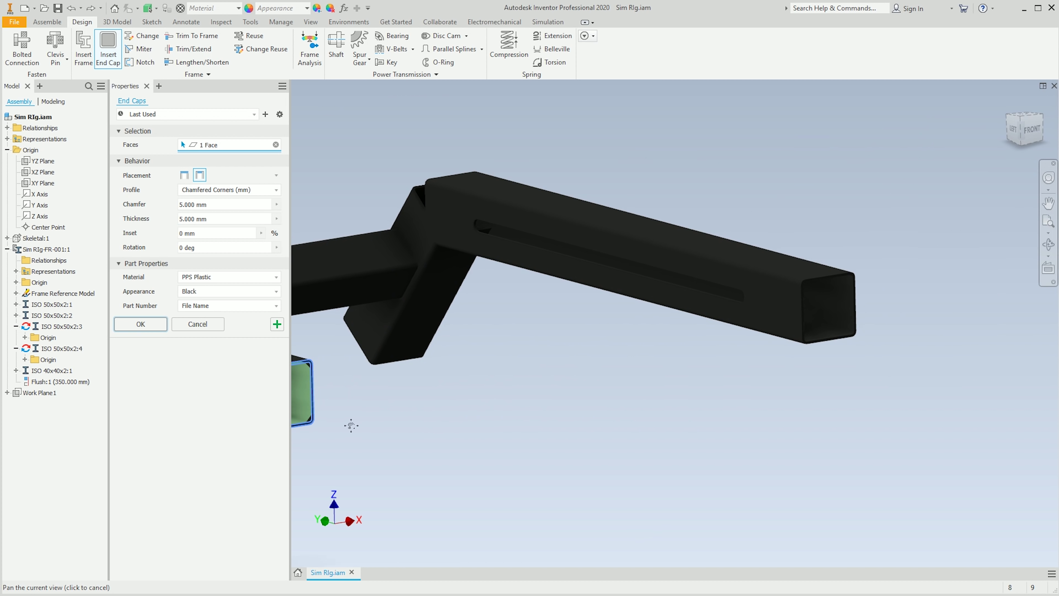
{"action": "left_click", "coordinate": [853, 331]}
{"action": "middle_click_drag", "start_coordinate": [747, 409], "coordinate": [630, 233]}
{"action": "scroll", "coordinate": [626, 221], "scroll_direction": "down", "scroll_amount": 2}
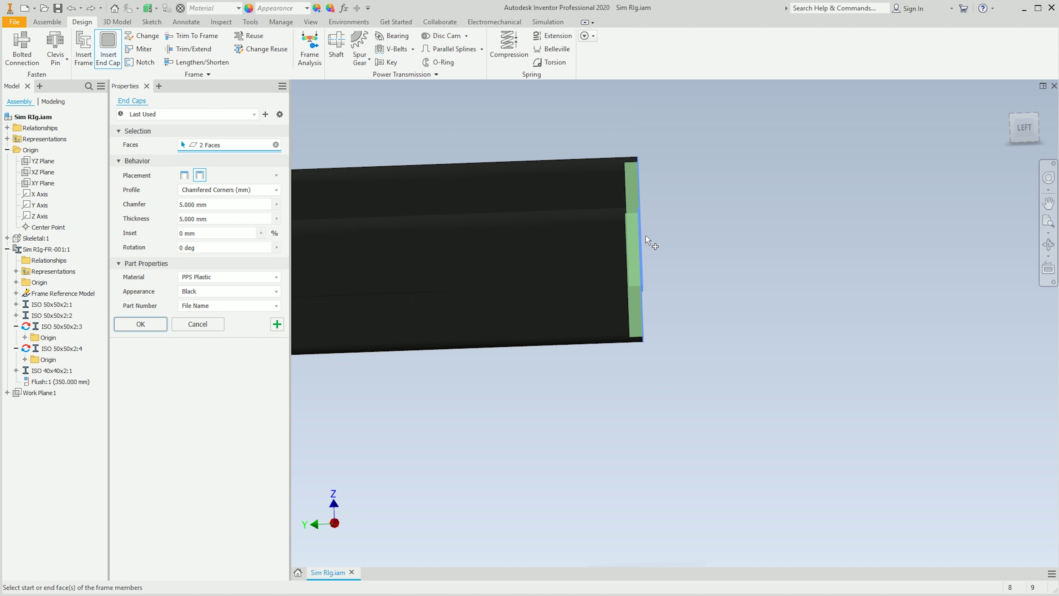
Step: Place the caps inside the tube ends with the Chamfered Corners profile
{"action": "left_click", "coordinate": [184, 175]}
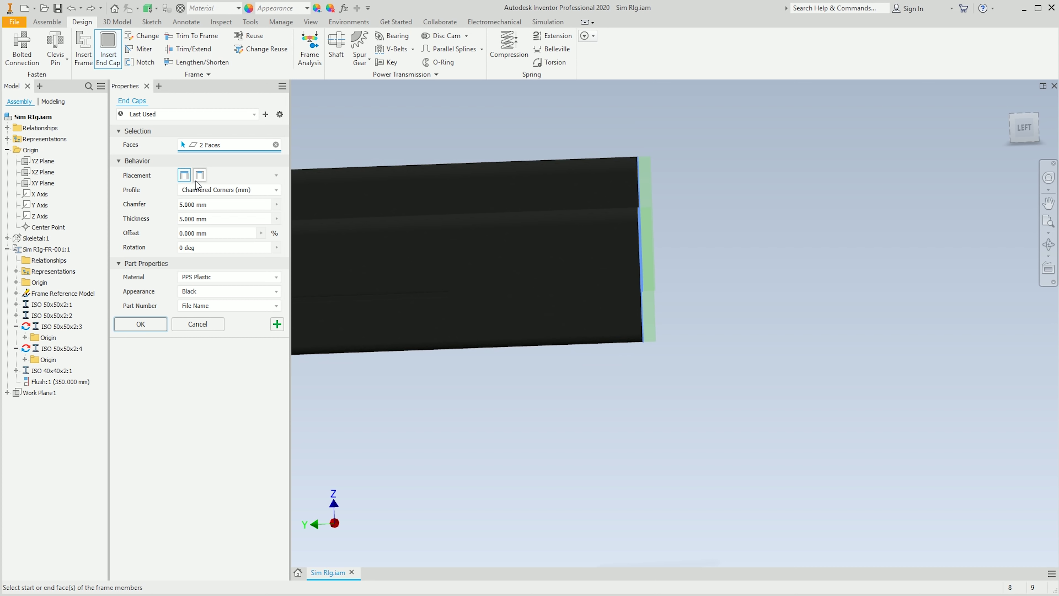
{"action": "left_click", "coordinate": [197, 180]}
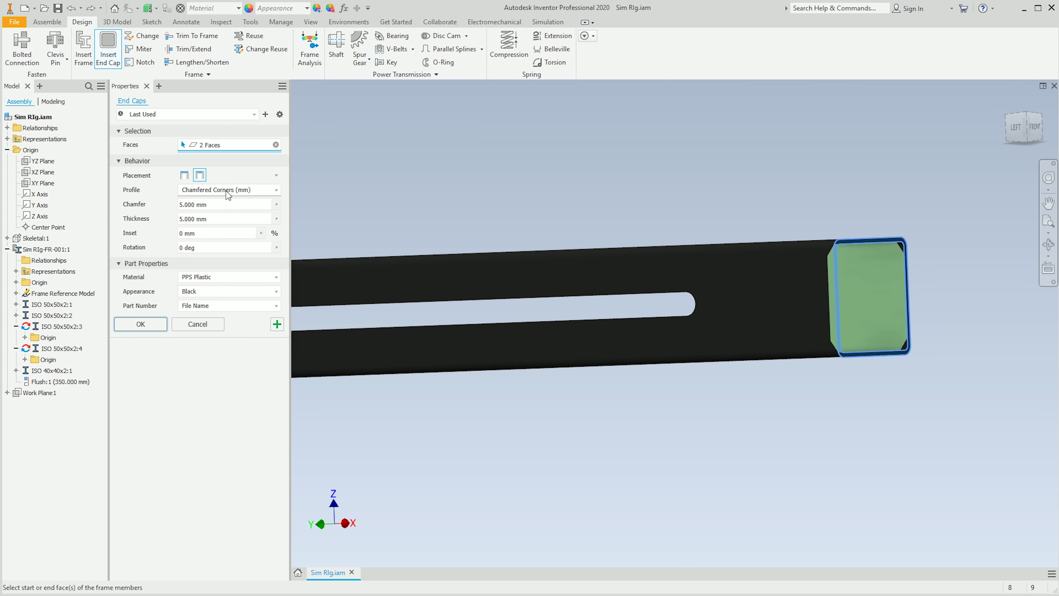
{"action": "left_click", "coordinate": [232, 190]}
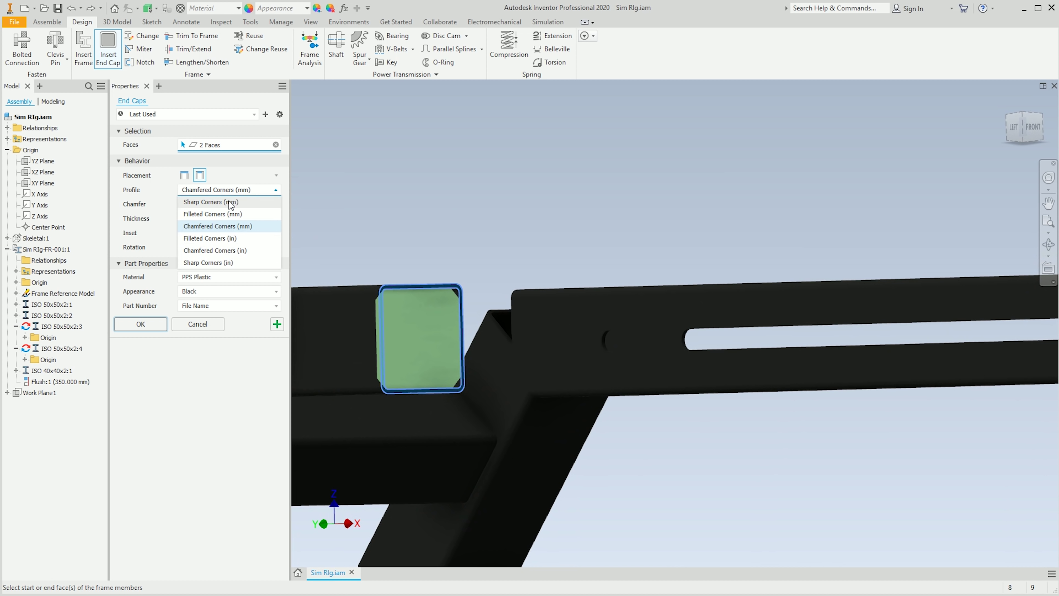
{"action": "left_click", "coordinate": [228, 214]}
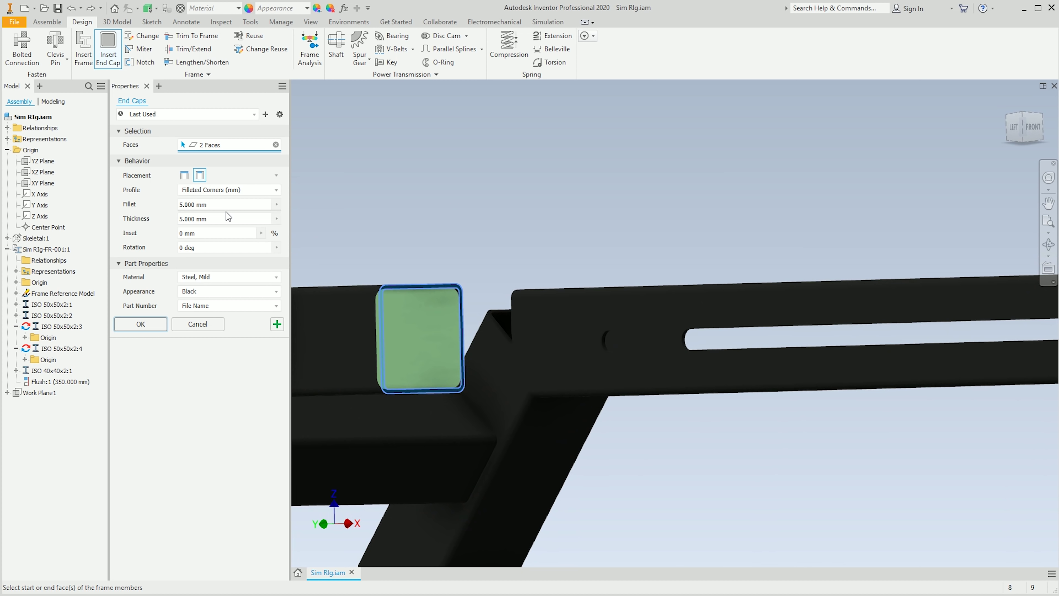
{"action": "left_click", "coordinate": [220, 191]}
{"action": "left_click", "coordinate": [214, 203]}
{"action": "left_click", "coordinate": [229, 190]}
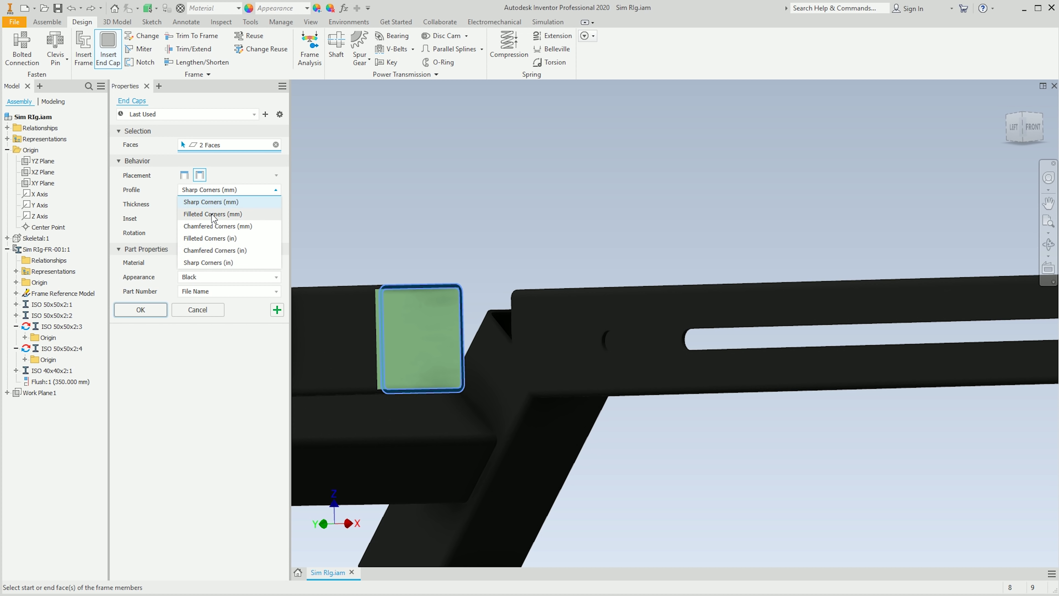
{"action": "left_click", "coordinate": [218, 226]}
{"action": "middle_click_drag", "start_coordinate": [362, 190], "coordinate": [217, 204], "text": "shift"}
Step: Keep the cap thickness at 5 mm and the inset at 0 mm
{"action": "left_click", "coordinate": [196, 219]}
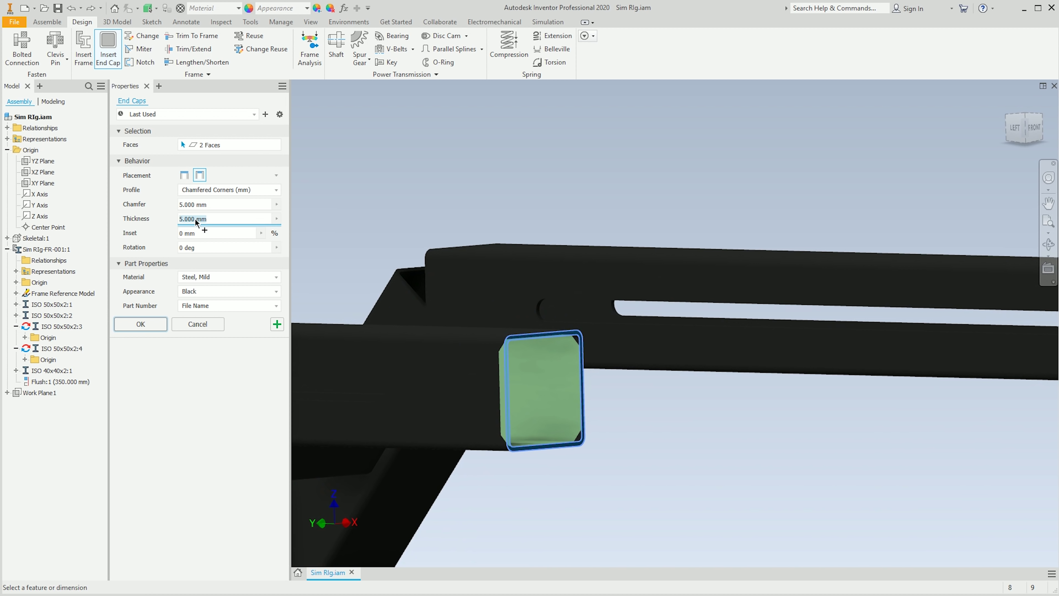
{"action": "left_click", "coordinate": [198, 233]}
{"action": "left_click_drag", "start_coordinate": [185, 233], "coordinate": [166, 239]}
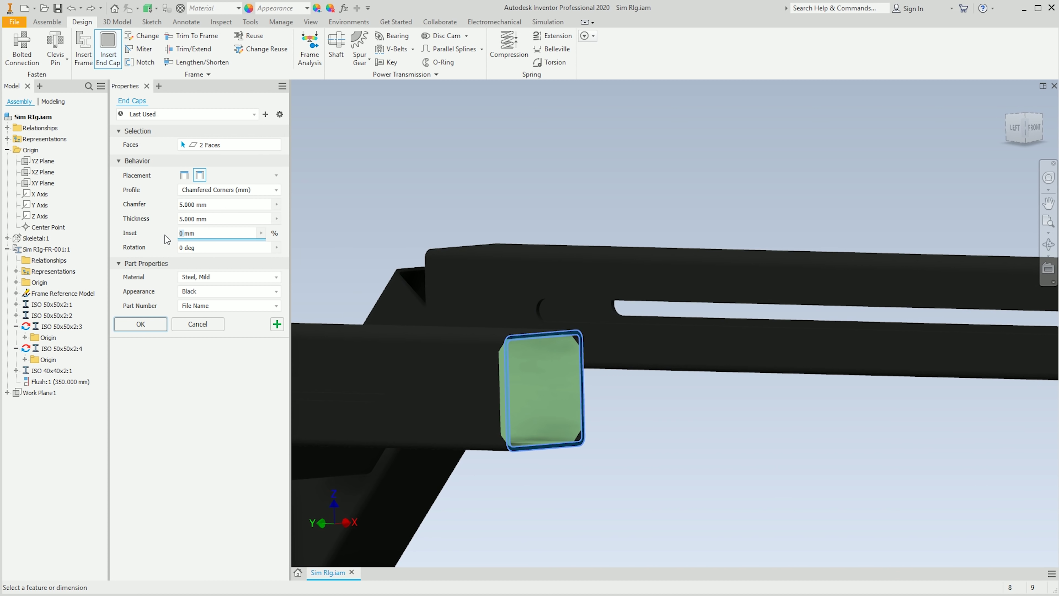
{"action": "type", "text": "10"}
{"action": "key", "text": "BackSpace"}
Step: Make the caps PPS Plastic with Black appearance and part number from File Name
{"action": "left_click", "coordinate": [210, 275]}
{"action": "scroll", "coordinate": [210, 329], "scroll_direction": "up", "scroll_amount": 6}
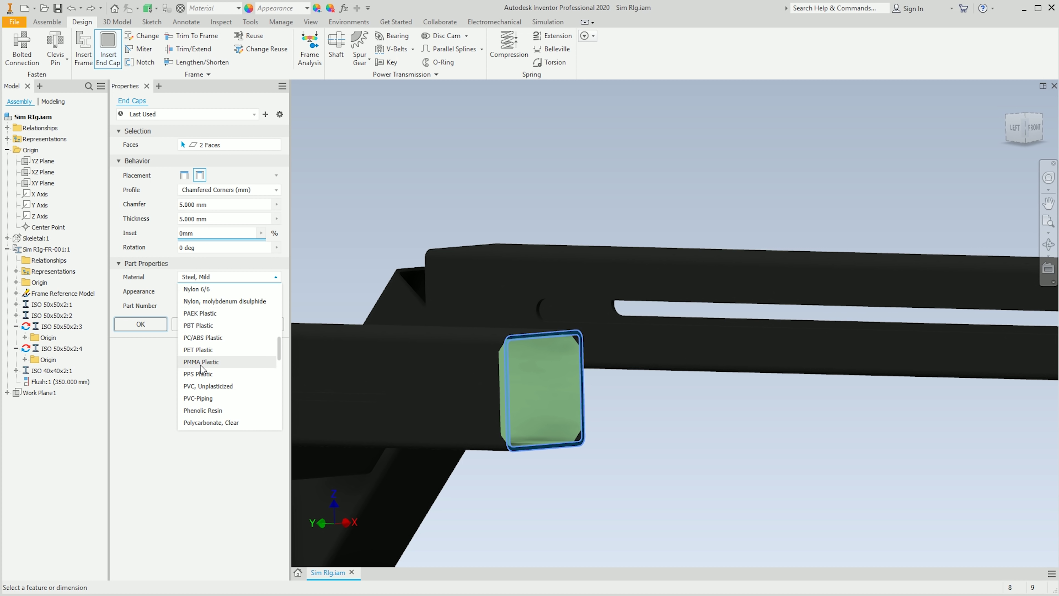
{"action": "left_click", "coordinate": [200, 375]}
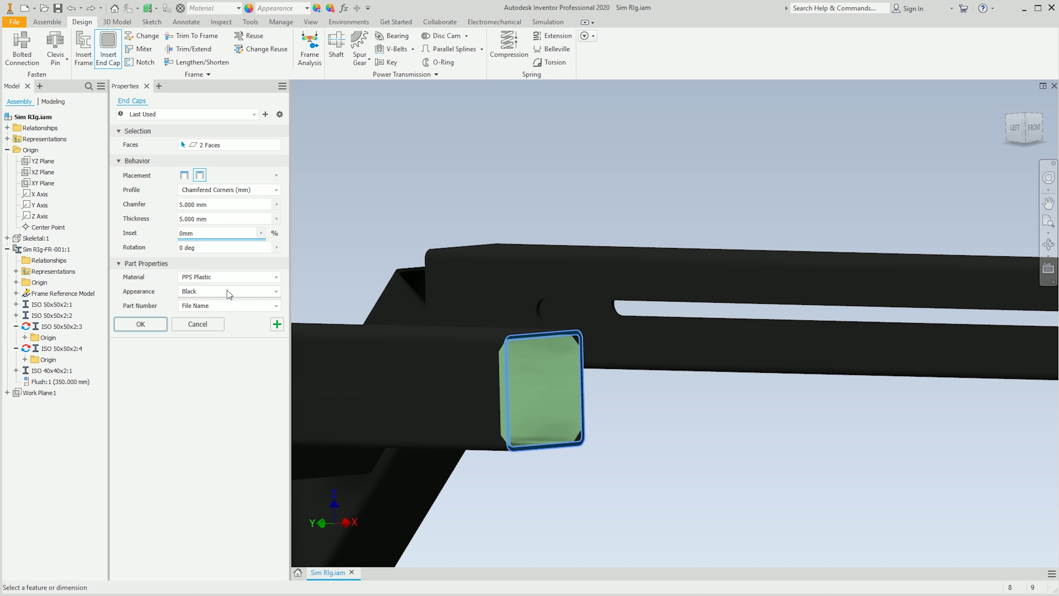
{"action": "left_click", "coordinate": [227, 291]}
{"action": "left_click", "coordinate": [222, 293]}
{"action": "left_click", "coordinate": [255, 308]}
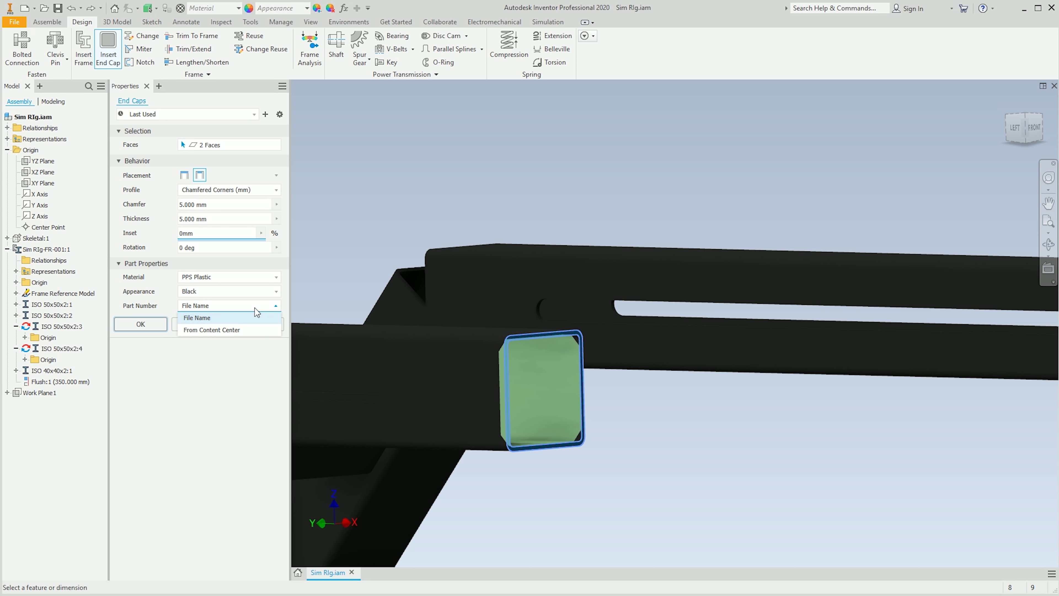
{"action": "left_click", "coordinate": [238, 329]}
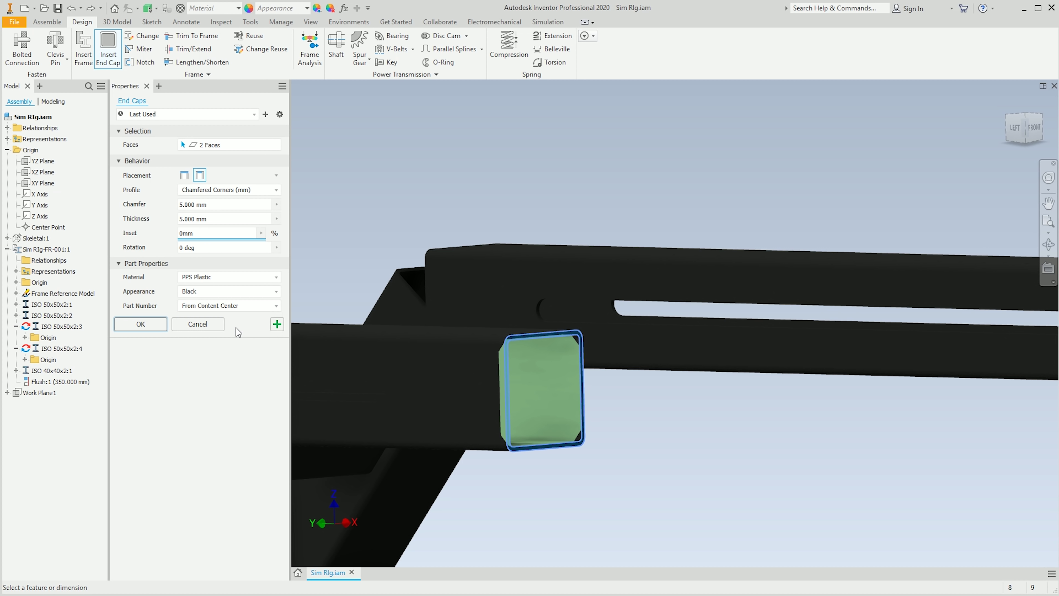
{"action": "left_click", "coordinate": [215, 307]}
{"action": "left_click", "coordinate": [200, 317]}
Step: Name the chamfered end cap part Cap.ipt and create it on the tube ends
{"action": "left_click", "coordinate": [163, 327]}
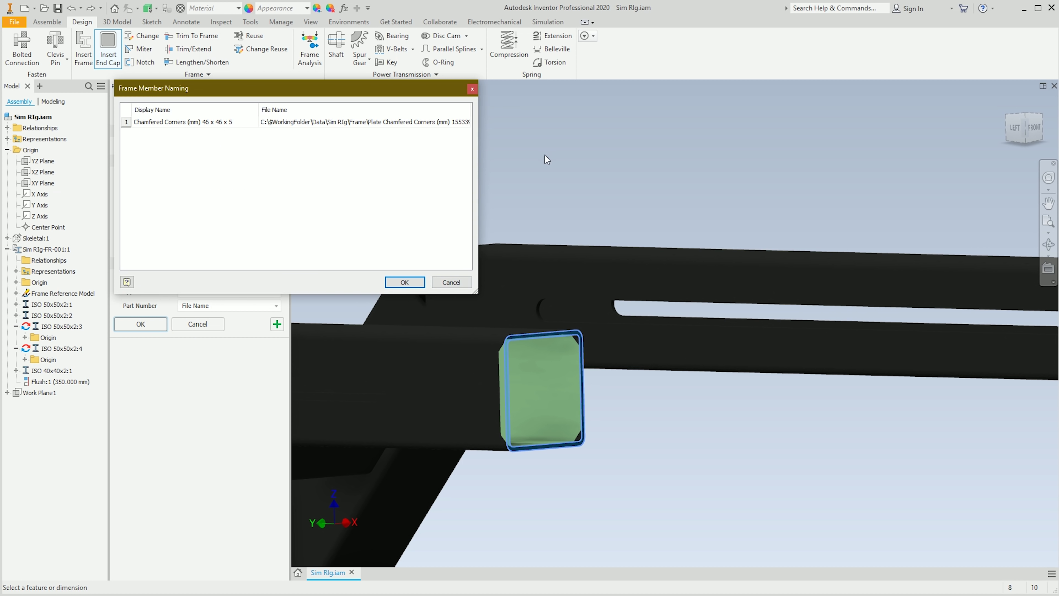
{"action": "left_click", "coordinate": [463, 122]}
{"action": "left_click", "coordinate": [465, 122]}
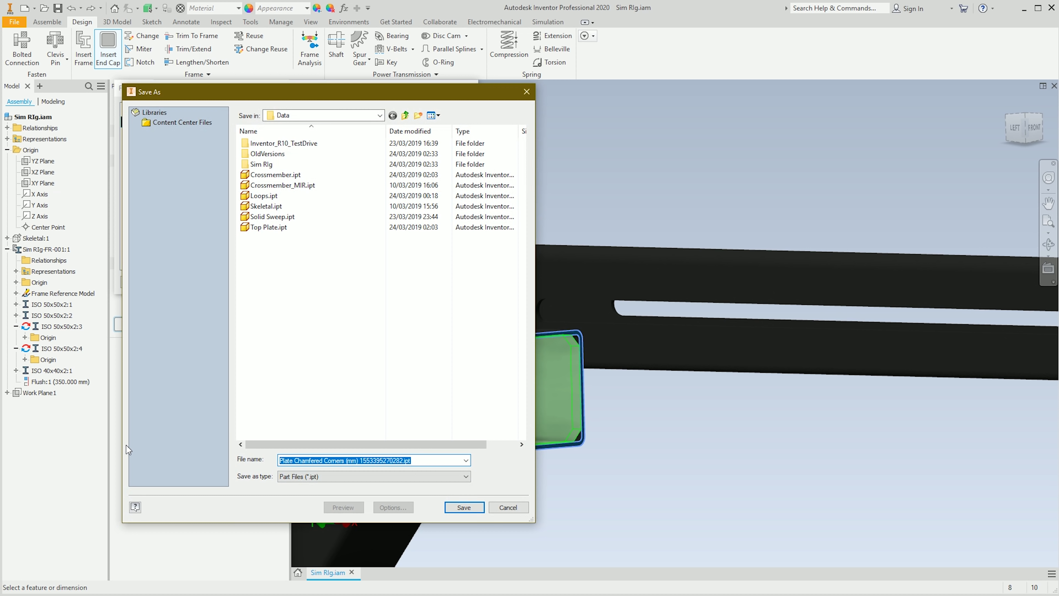
{"action": "type", "text": "Cap"}
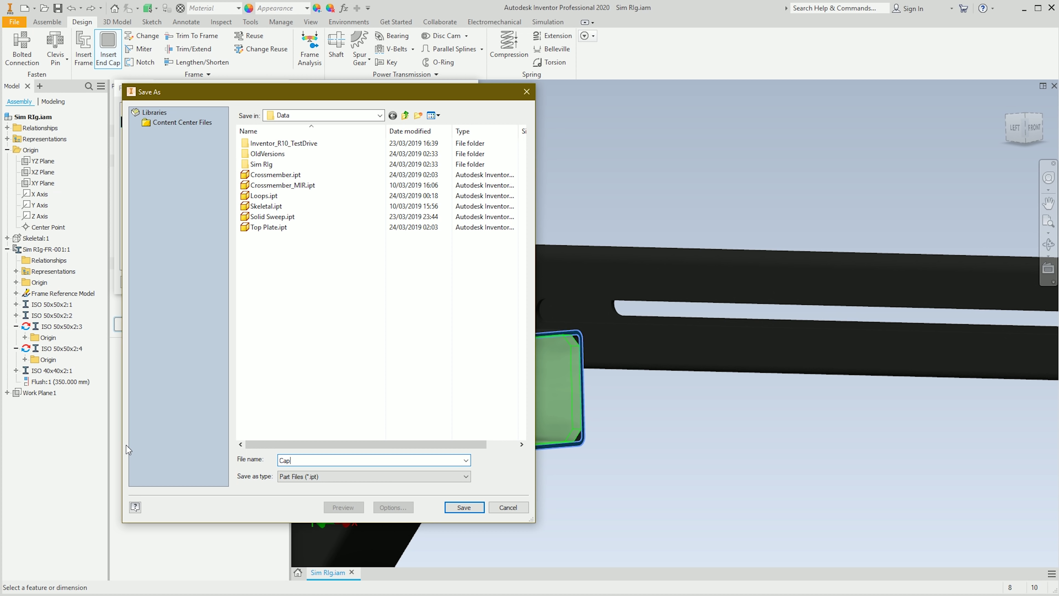
{"action": "key", "text": "Return"}
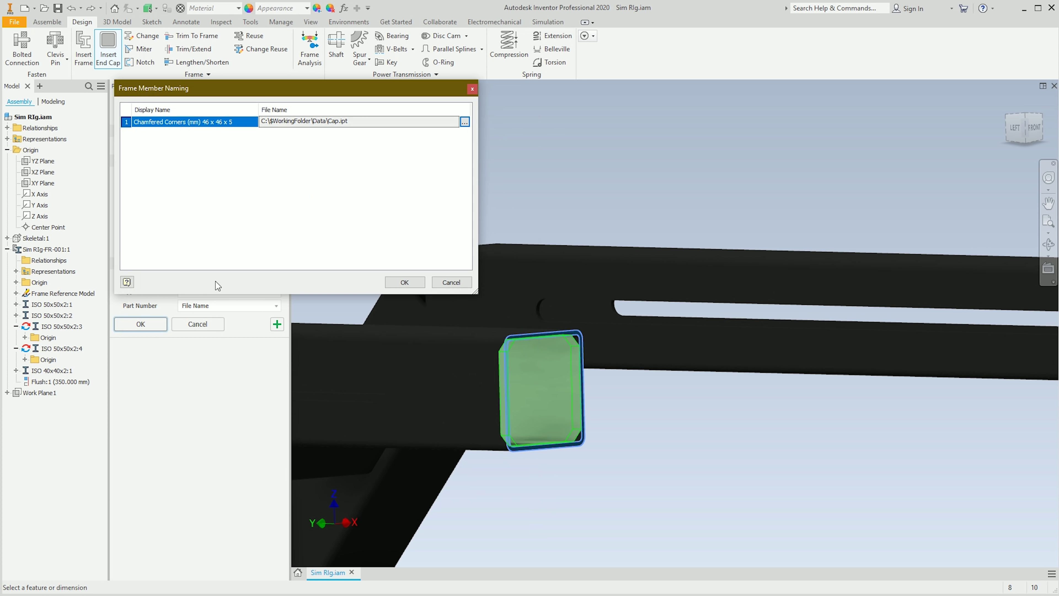
{"action": "left_click", "coordinate": [407, 283]}
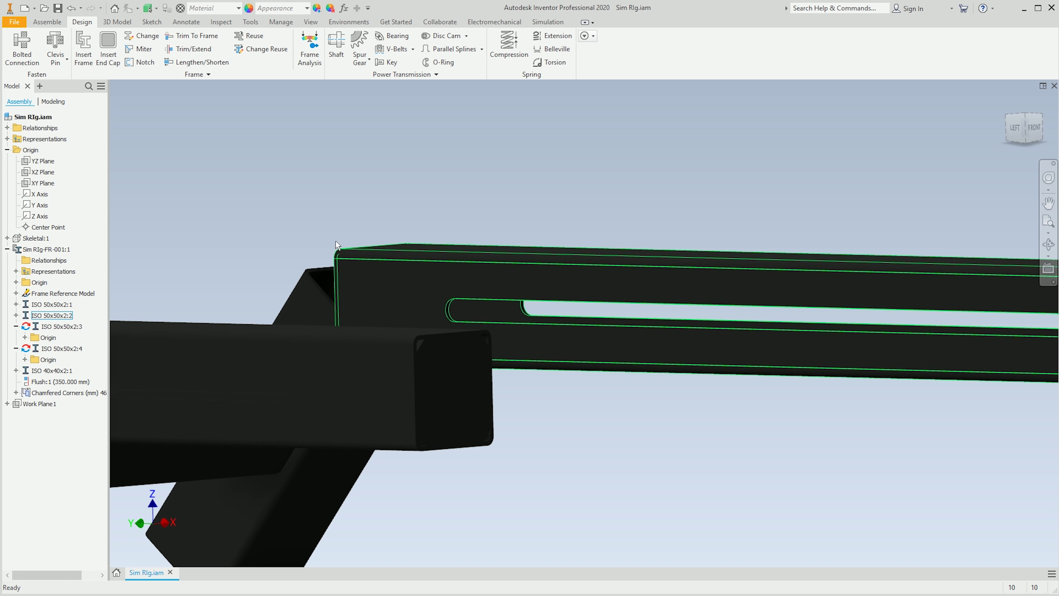
Step: Enable the Structured BOM view, verify Cap listed at quantity 2, and close the BOM
{"action": "left_click", "coordinate": [46, 21]}
{"action": "left_click", "coordinate": [266, 48]}
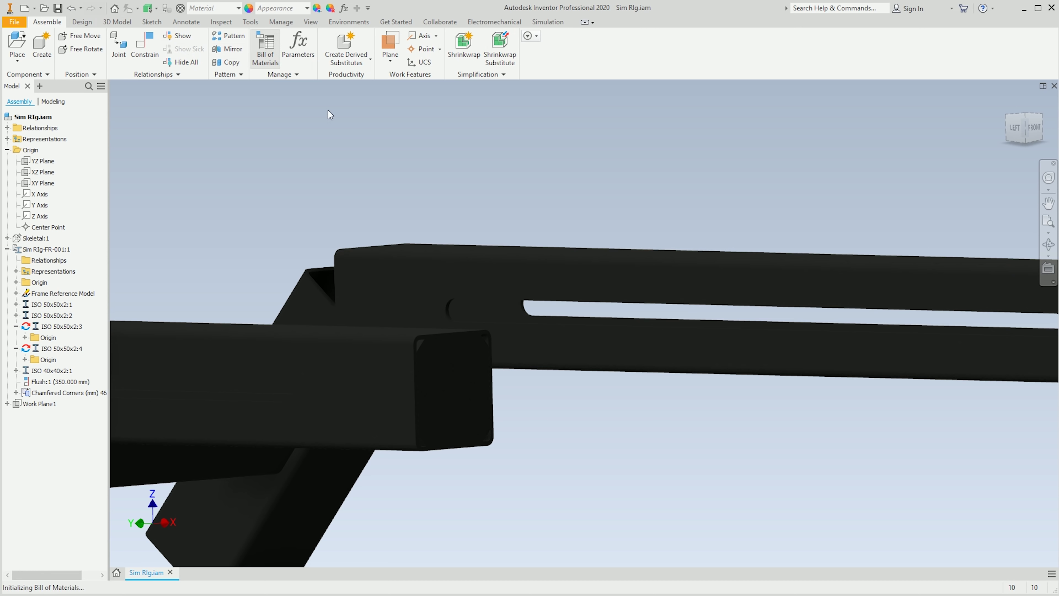
{"action": "right_click", "coordinate": [392, 162]}
{"action": "left_click", "coordinate": [407, 175]}
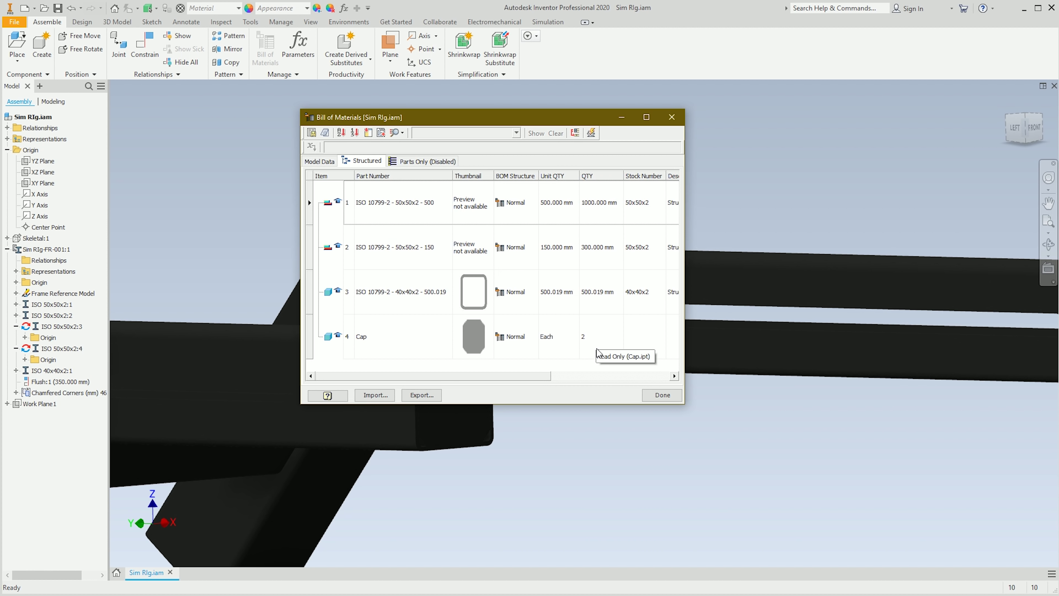
{"action": "left_click", "coordinate": [672, 118]}
{"action": "scroll", "coordinate": [637, 436], "scroll_direction": "up", "scroll_amount": 3}
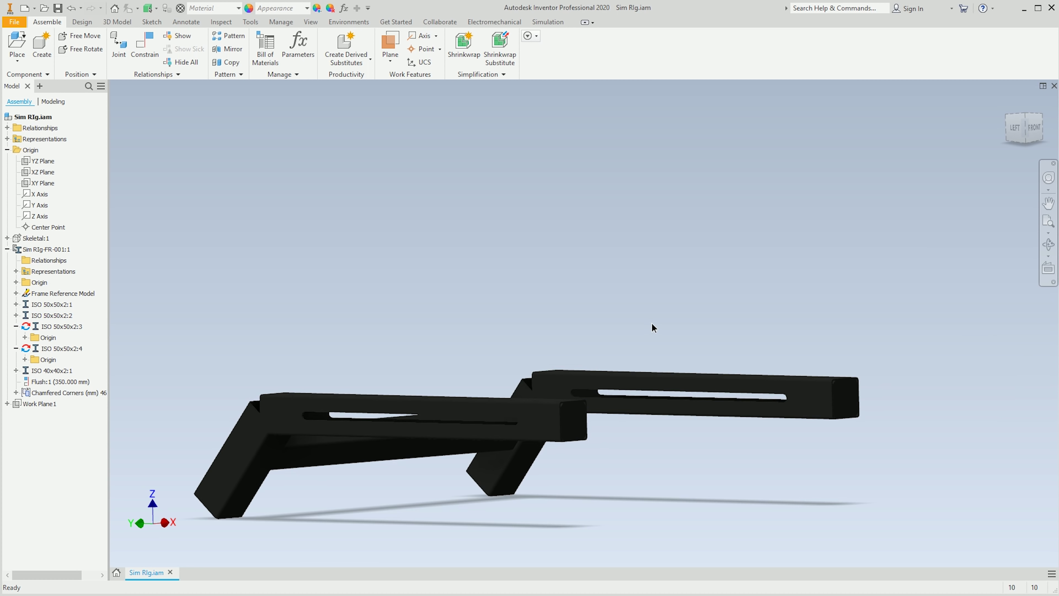
{"action": "middle_click_drag", "start_coordinate": [652, 327], "coordinate": [458, 275], "text": "shift"}
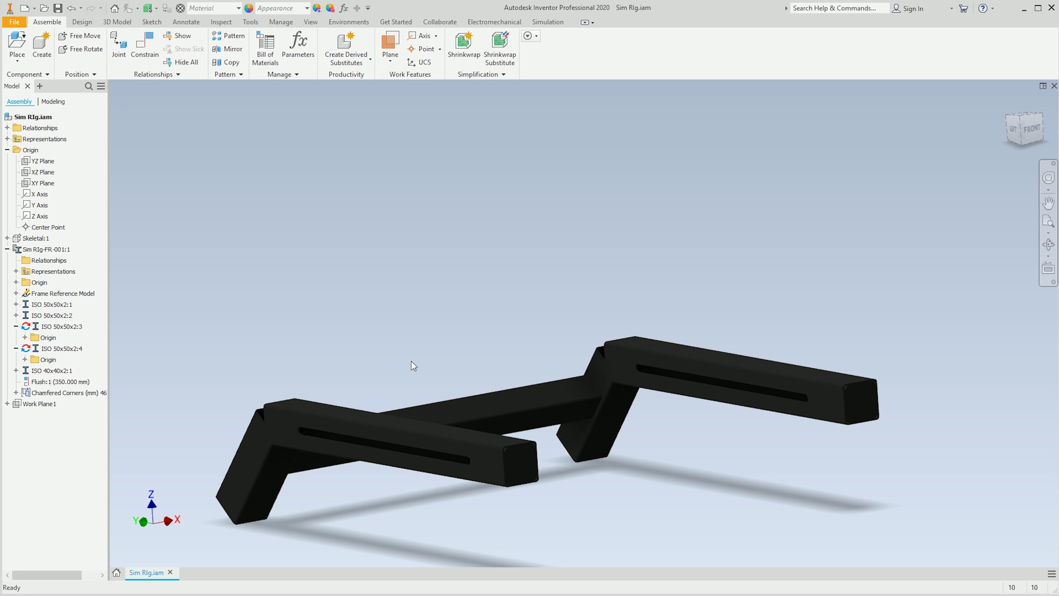
{"action": "right_click", "coordinate": [458, 275]}
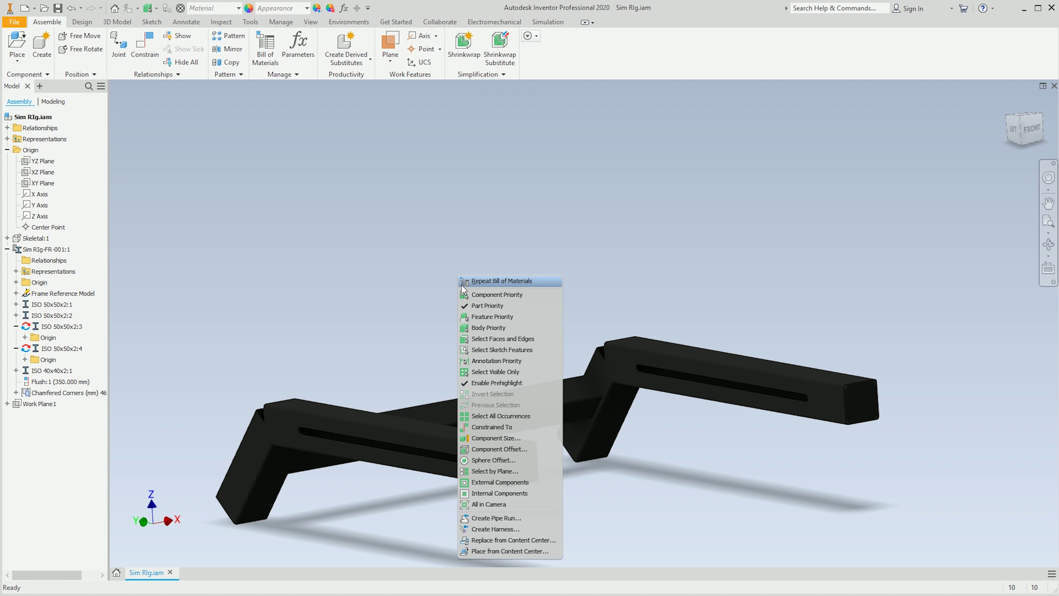
{"action": "left_click", "coordinate": [490, 308]}
{"action": "left_click", "coordinate": [519, 461]}
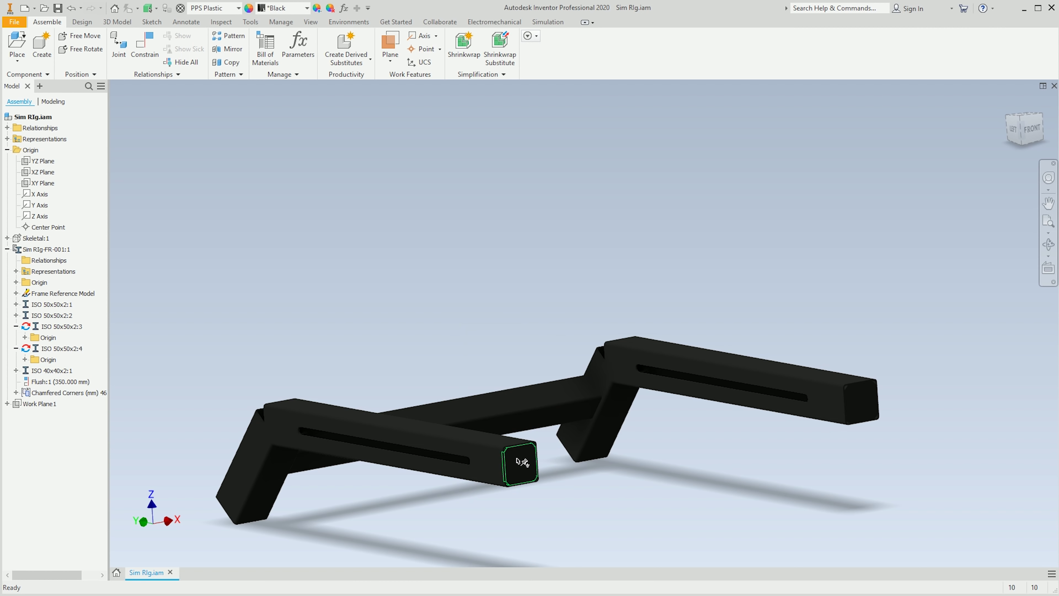
{"action": "right_click", "coordinate": [517, 459]}
{"action": "left_click", "coordinate": [521, 425]}
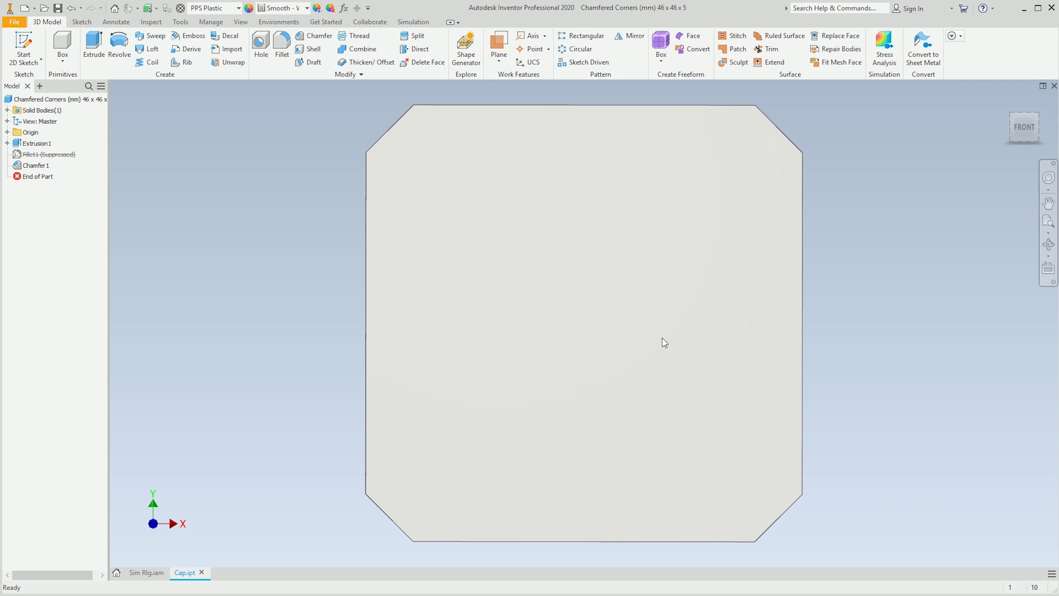
{"action": "key", "text": "F6"}
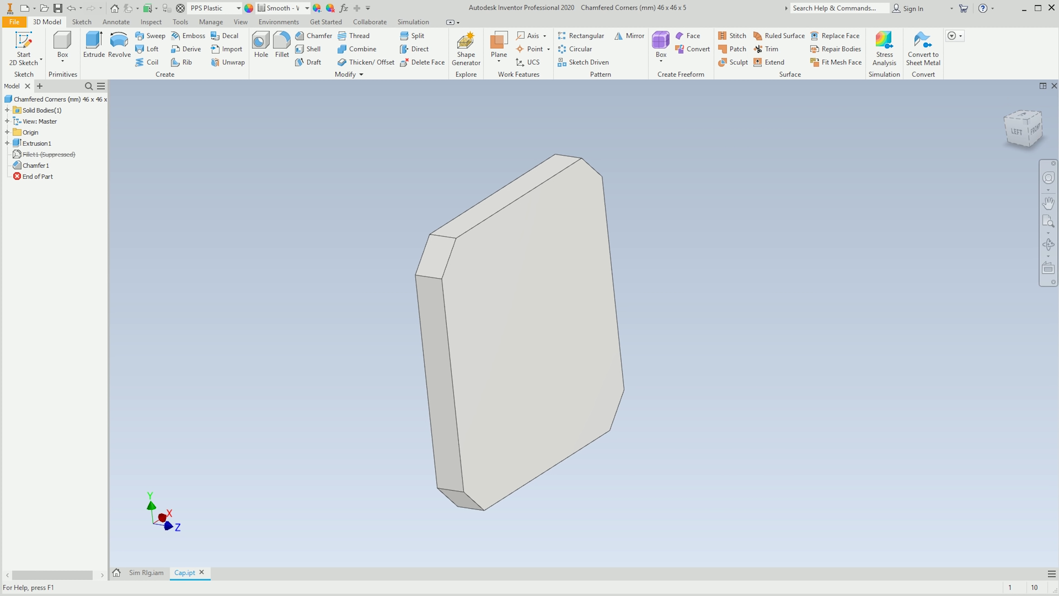
{"action": "left_click", "coordinate": [1054, 86]}
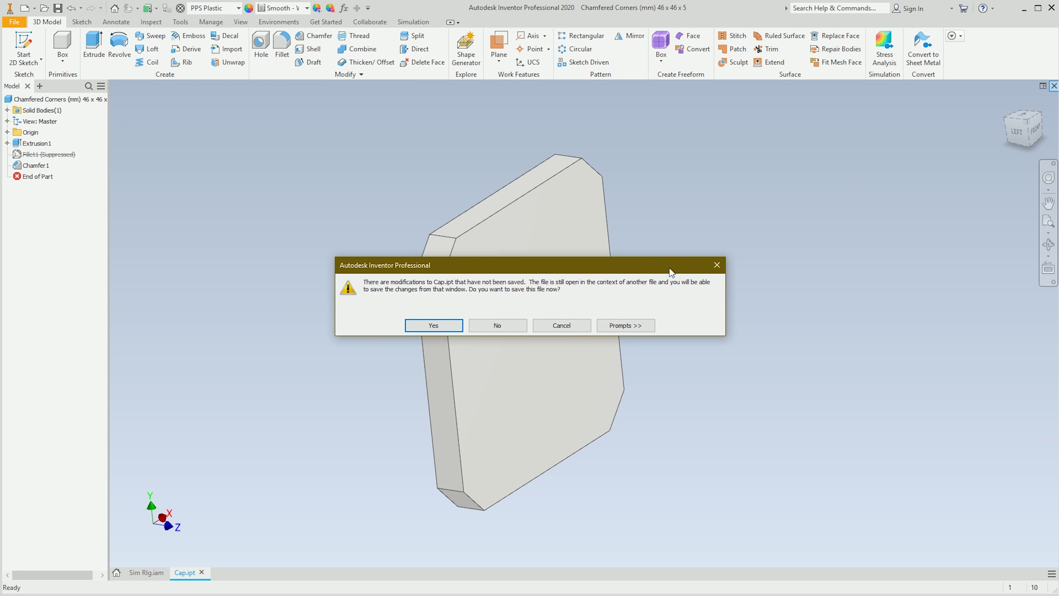
{"action": "left_click", "coordinate": [507, 320]}
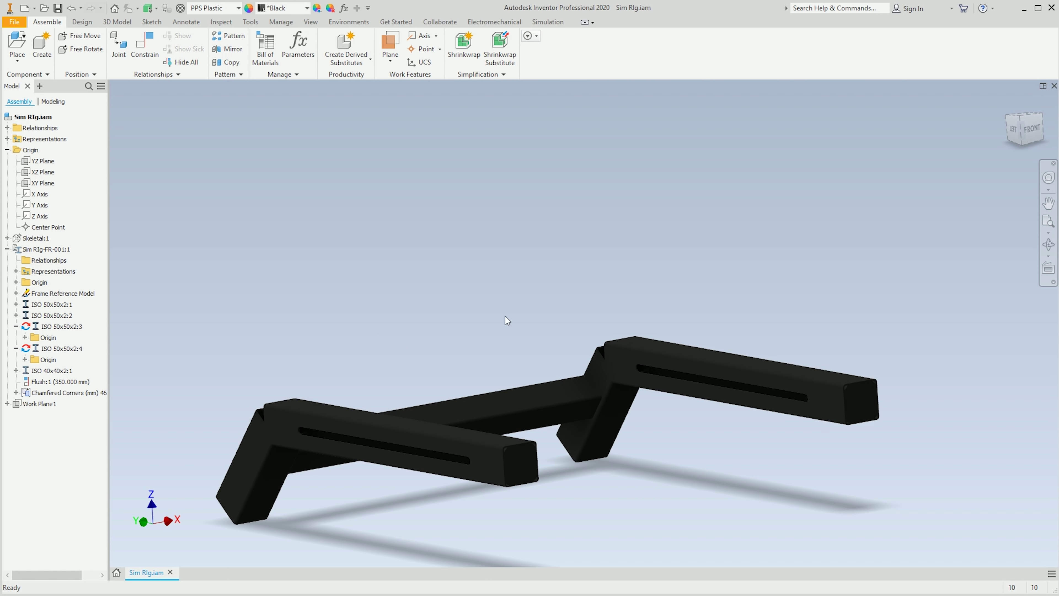
{"action": "key", "text": "F6"}
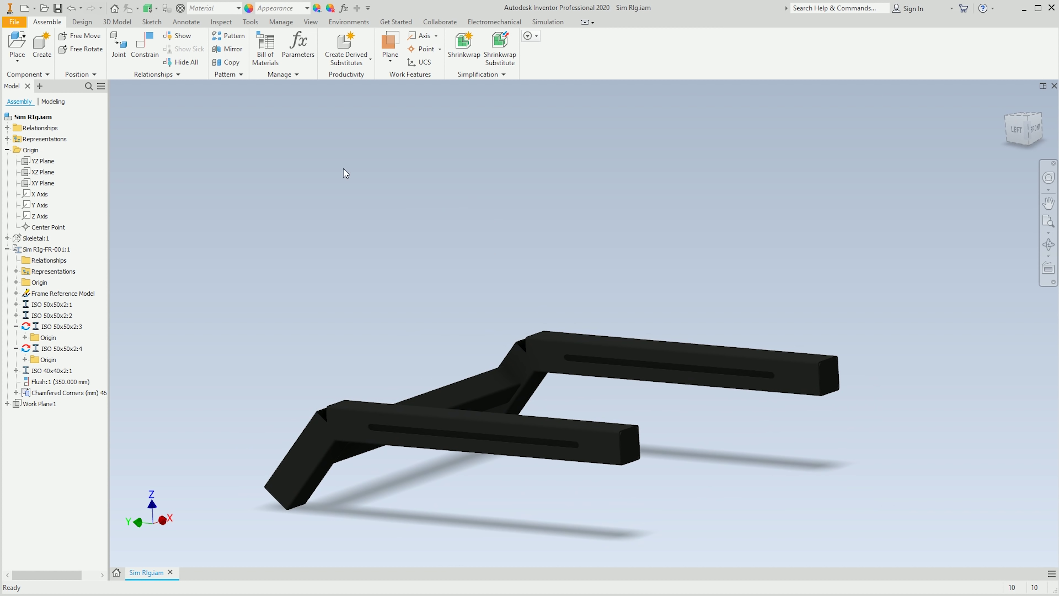
Step: Miter the front and upper side tubes with the angled ISO 50x50x2 tubes at their bends
{"action": "left_click", "coordinate": [82, 22]}
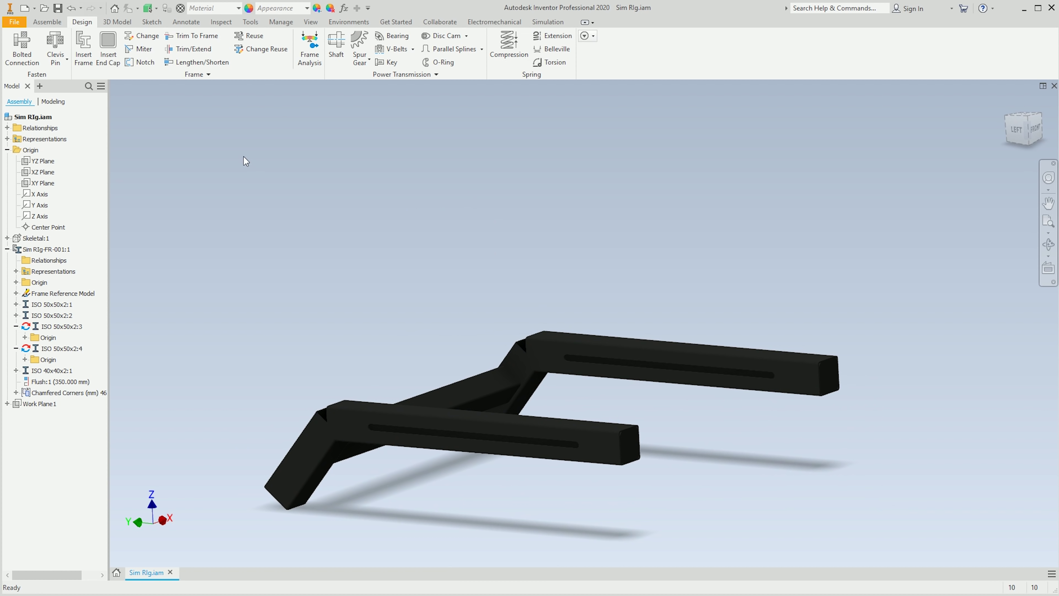
{"action": "left_click", "coordinate": [145, 52]}
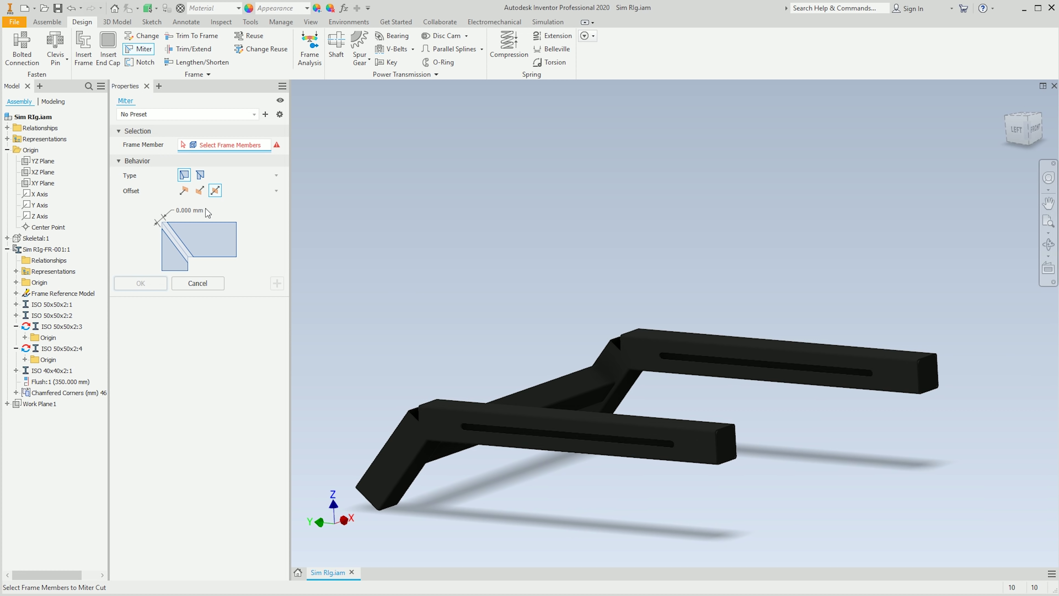
{"action": "left_click", "coordinate": [454, 411]}
{"action": "left_click", "coordinate": [403, 437]}
{"action": "scroll", "coordinate": [542, 418], "scroll_direction": "up", "scroll_amount": 3}
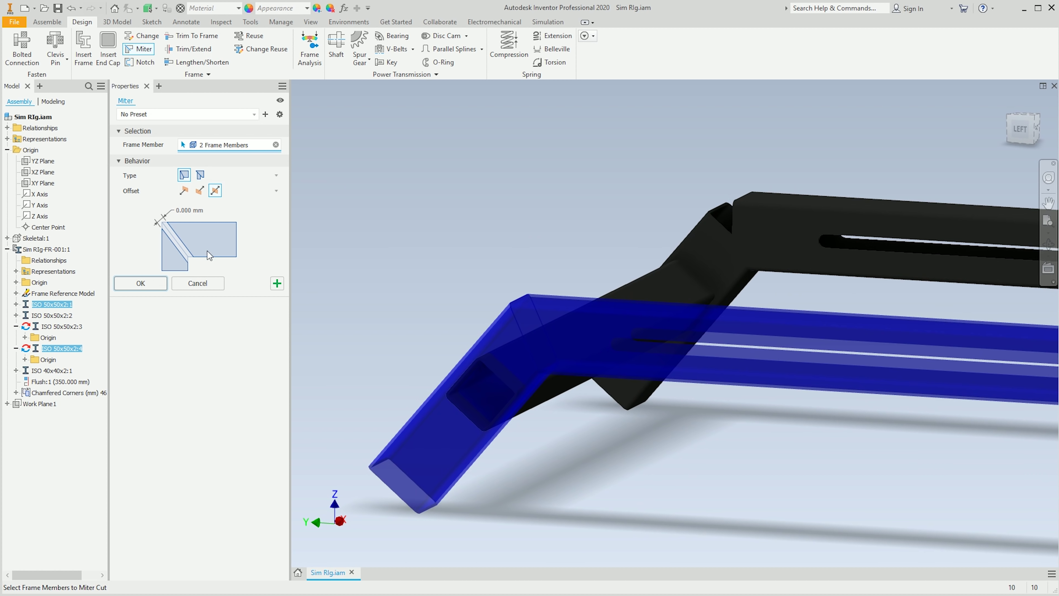
{"action": "left_click", "coordinate": [709, 267]}
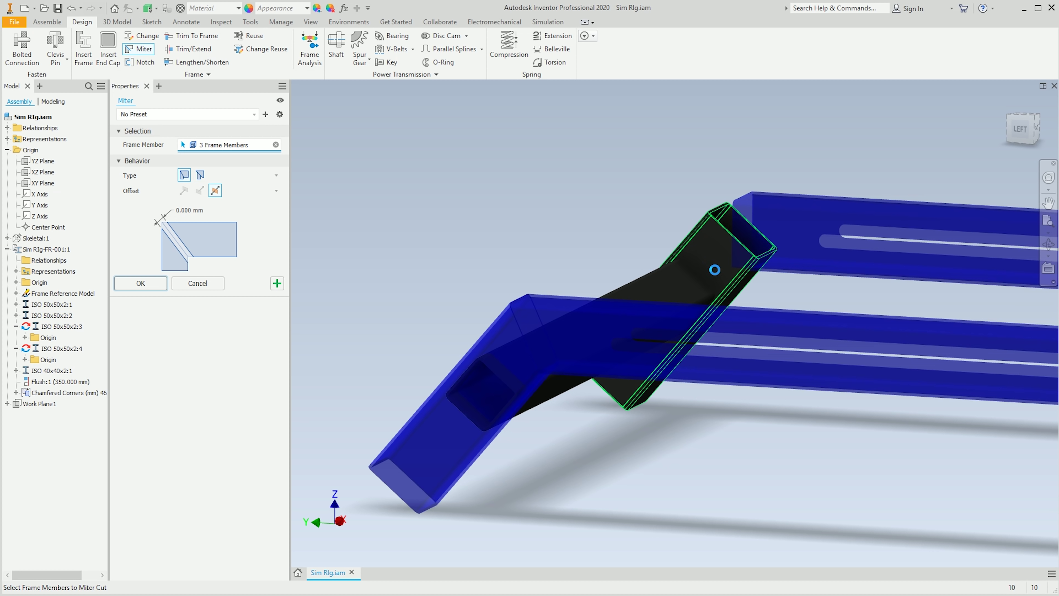
{"action": "left_click", "coordinate": [691, 238]}
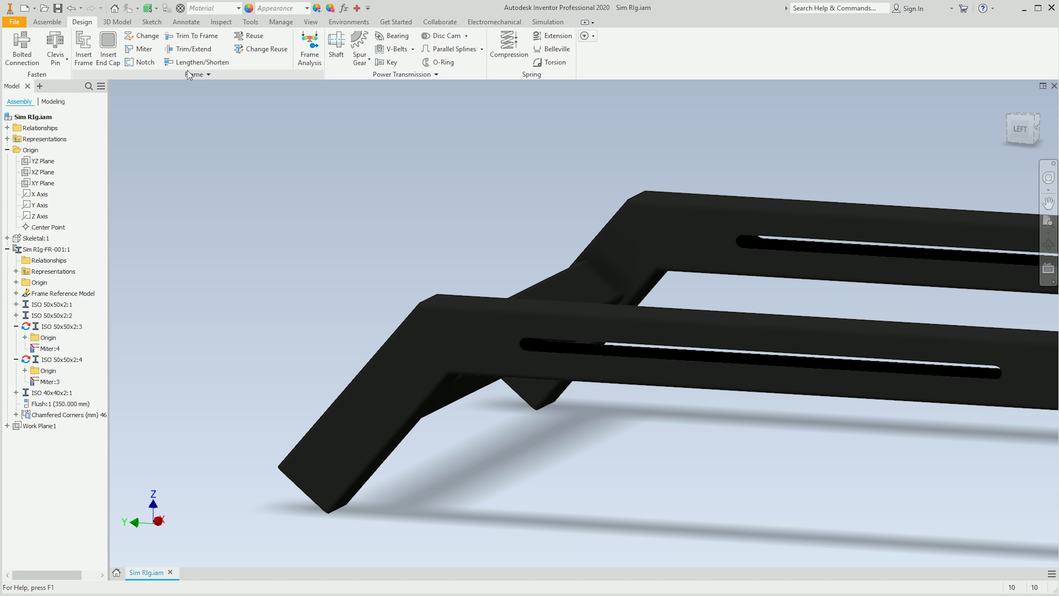
{"action": "left_click", "coordinate": [190, 74]}
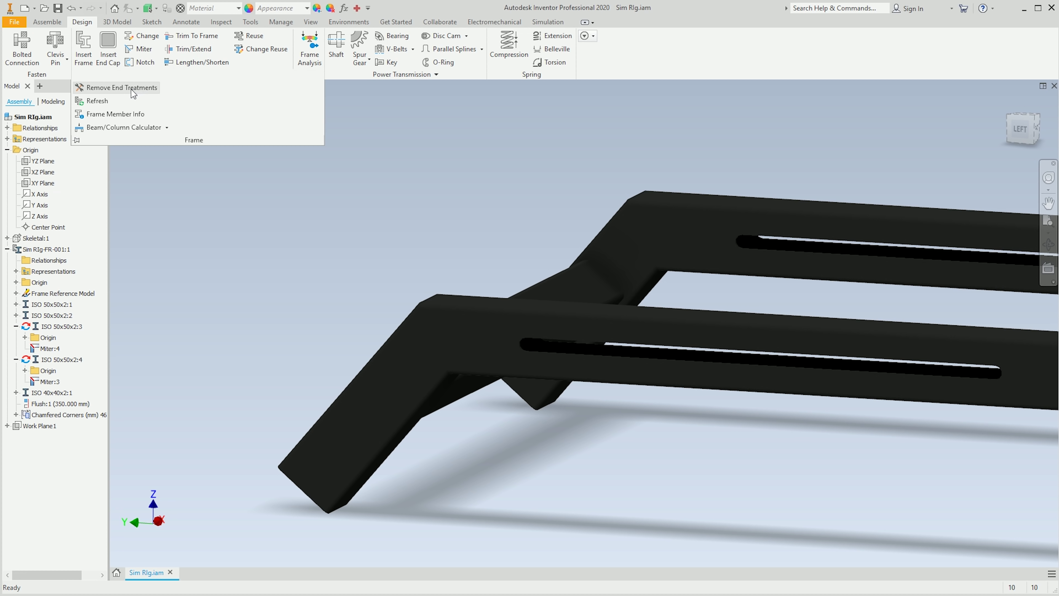
Step: Remove the Miter:3 and Miter:4 end treatments from the two side tubes
{"action": "left_click", "coordinate": [133, 88]}
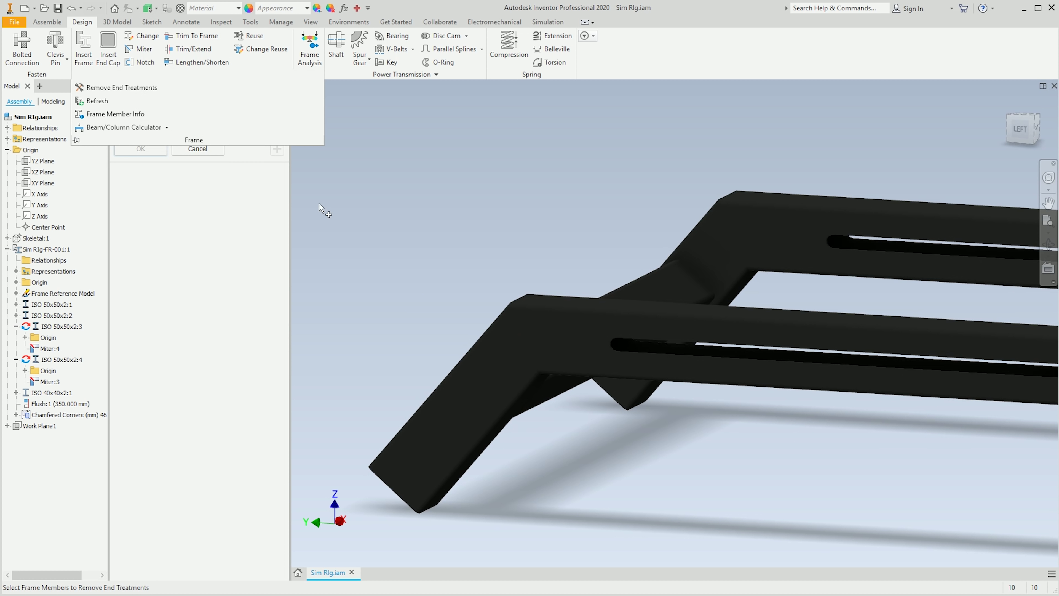
{"action": "left_click", "coordinate": [705, 260]}
{"action": "left_click", "coordinate": [758, 236]}
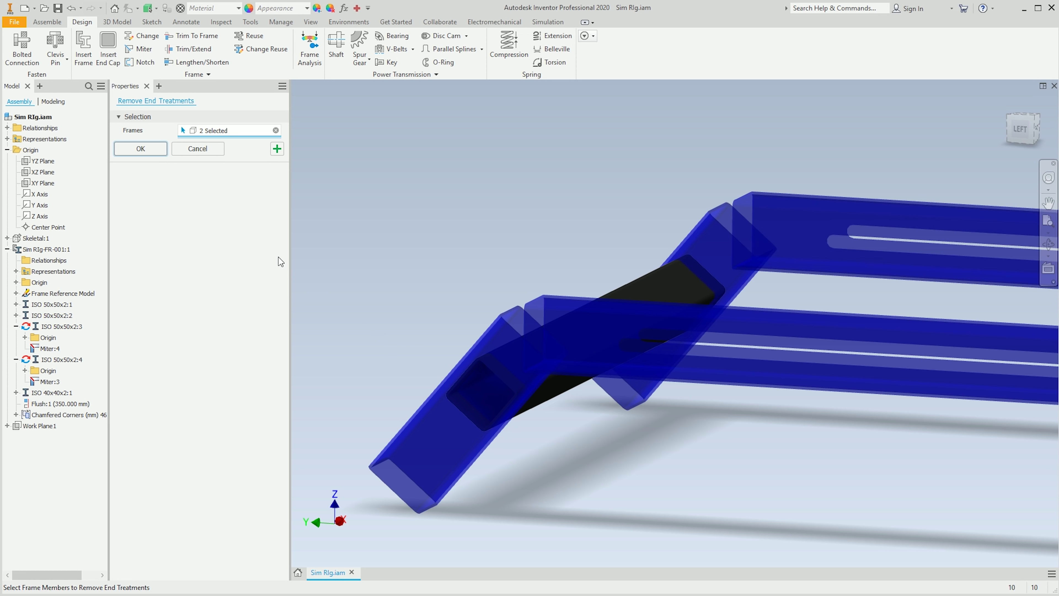
{"action": "left_click", "coordinate": [140, 148]}
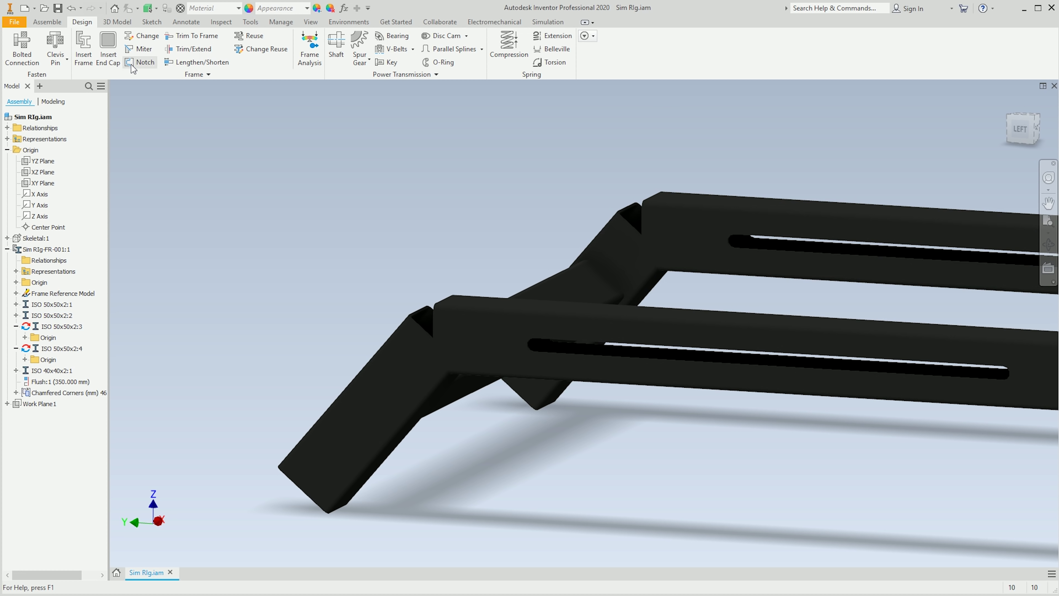
Step: Notch the ISO 40x40x2 cross tube using the angled ISO 50x50x2:3 leg as the notch tool
{"action": "left_click", "coordinate": [140, 62]}
{"action": "middle_click_drag", "start_coordinate": [474, 311], "coordinate": [496, 323], "text": "shift"}
{"action": "left_click", "coordinate": [496, 328]}
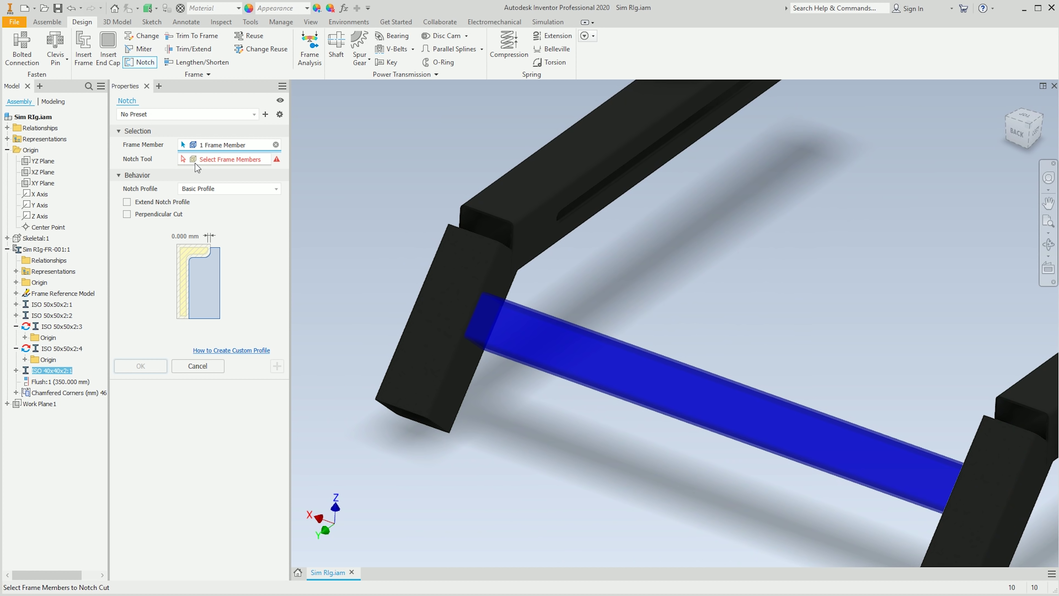
{"action": "left_click", "coordinate": [434, 308]}
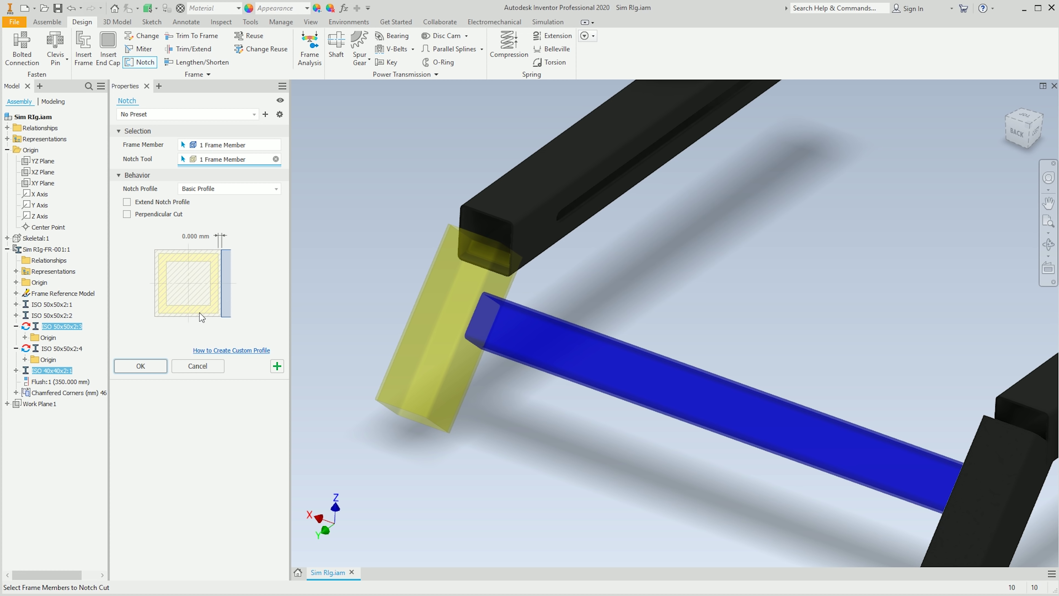
{"action": "left_click", "coordinate": [185, 368]}
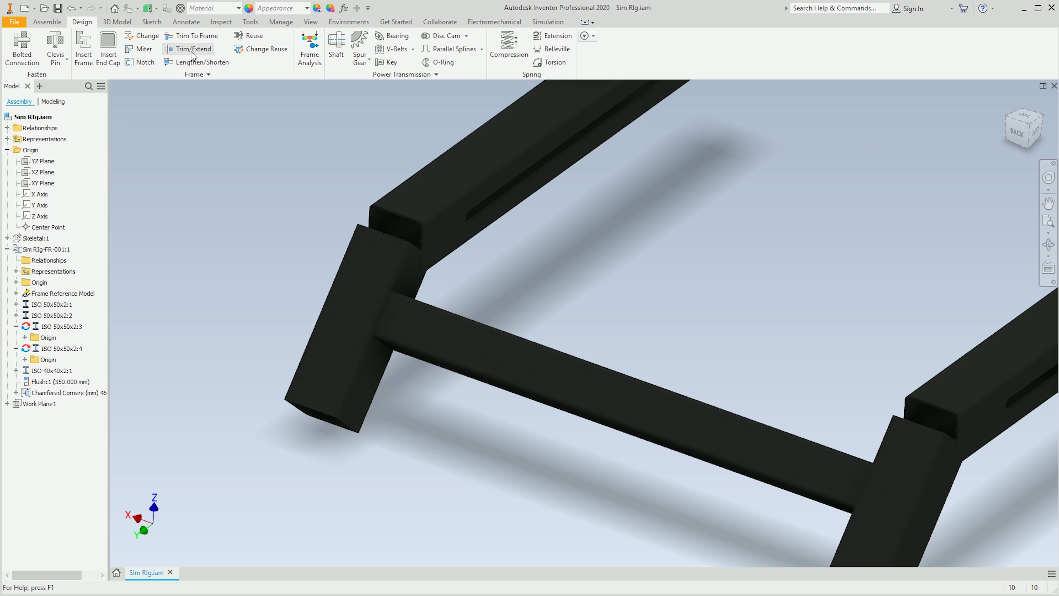
Step: Apply a 100 mm length change to both angled ISO 50x50x2 leg tubes
{"action": "left_click", "coordinate": [193, 63]}
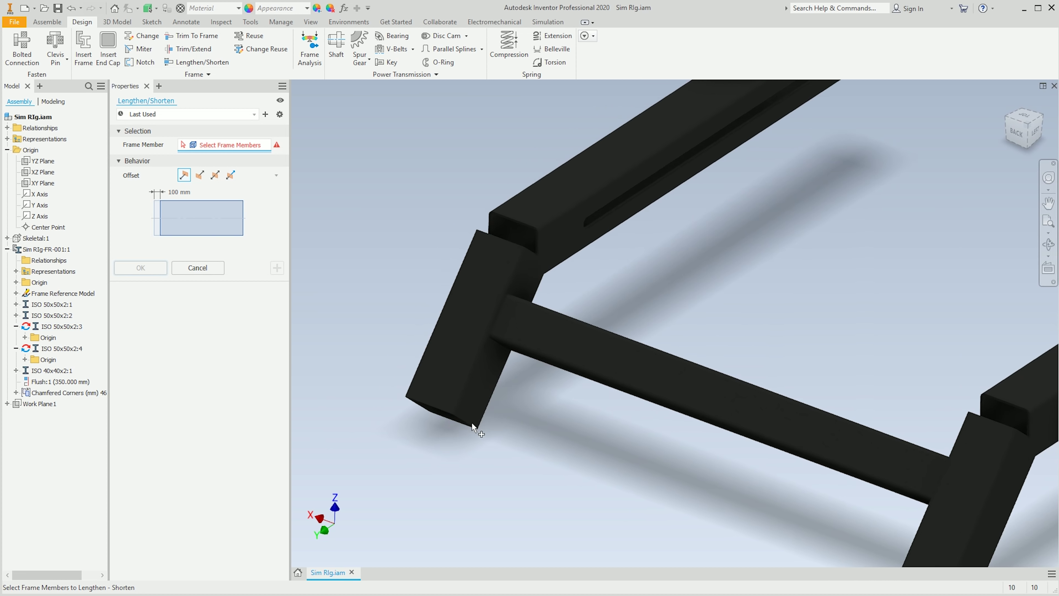
{"action": "left_click", "coordinate": [603, 367]}
{"action": "left_click", "coordinate": [877, 535]}
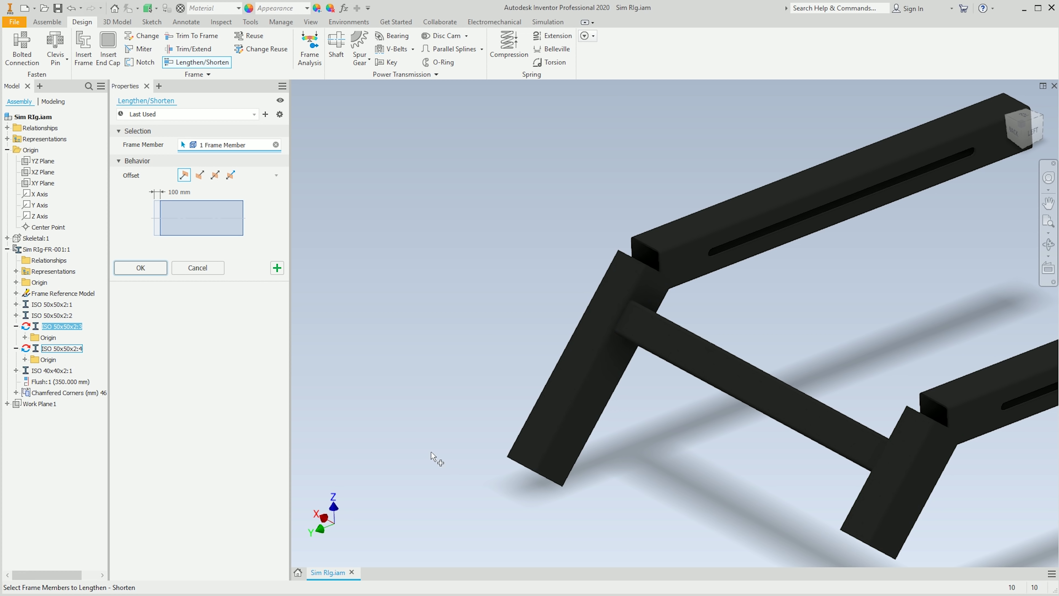
{"action": "scroll", "coordinate": [417, 401], "scroll_direction": "down", "scroll_amount": 3}
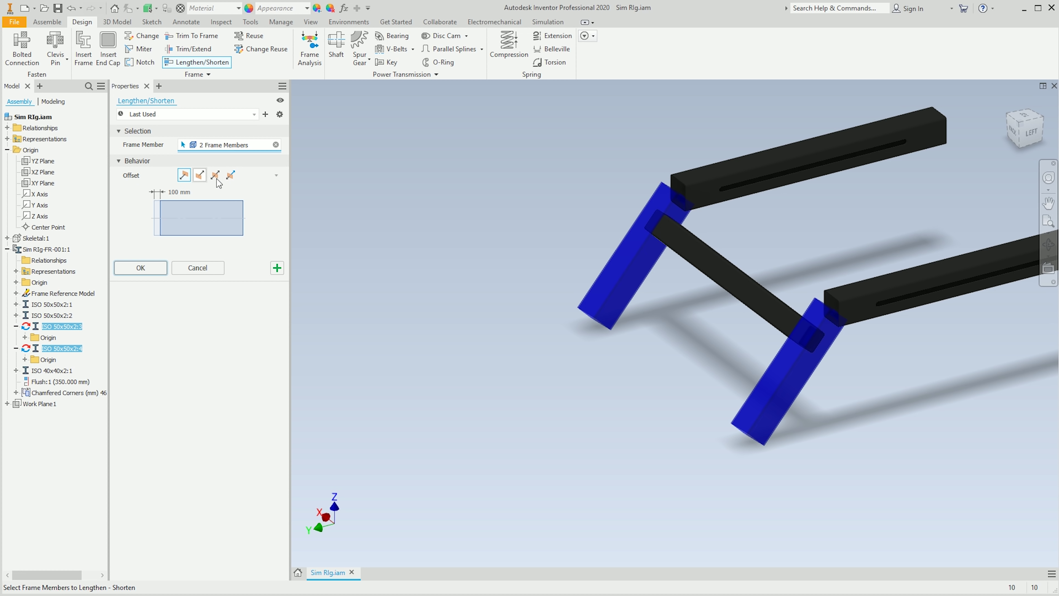
{"action": "left_click", "coordinate": [122, 272]}
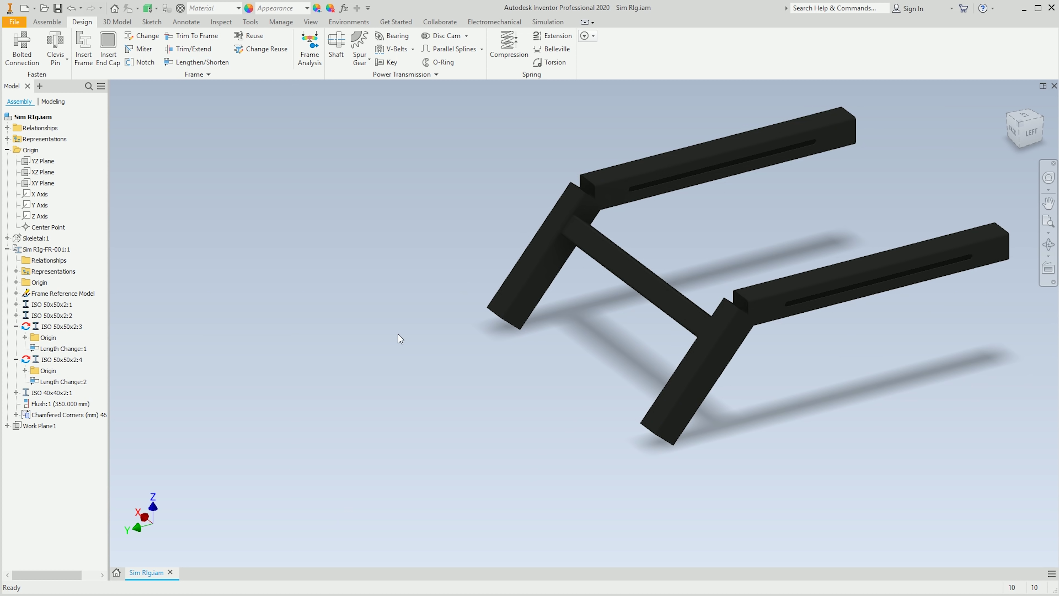
{"action": "middle_click_drag", "start_coordinate": [427, 325], "coordinate": [951, 357], "text": "shift"}
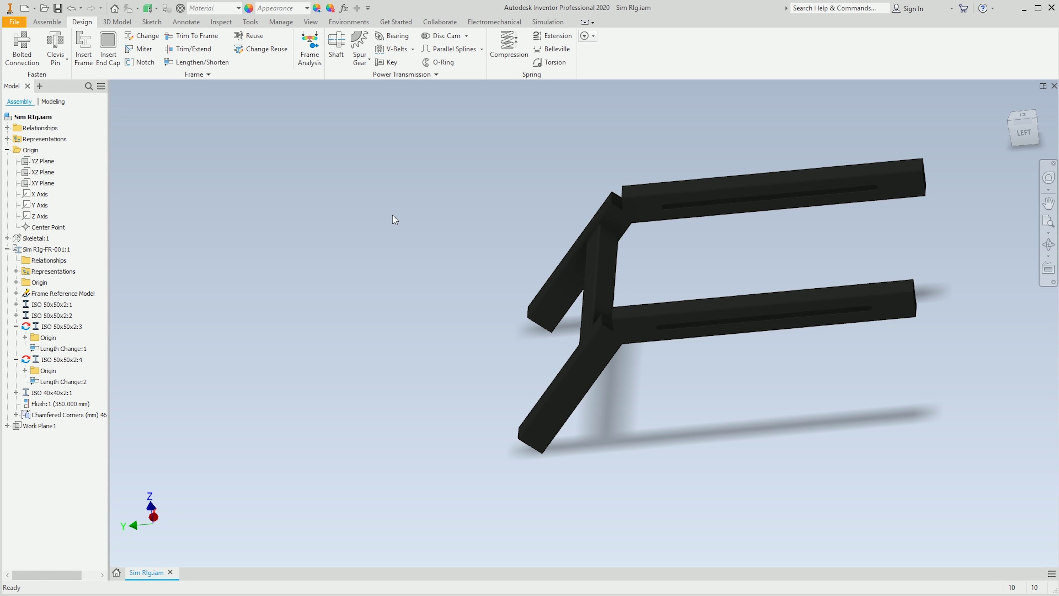
{"action": "middle_click_drag", "start_coordinate": [448, 249], "coordinate": [525, 217], "text": "shift"}
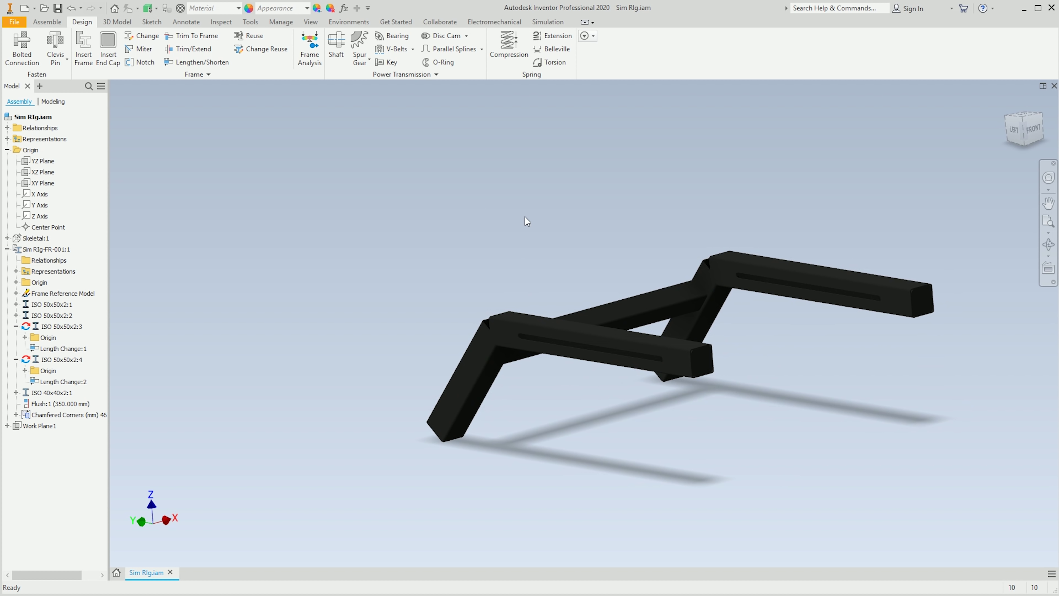